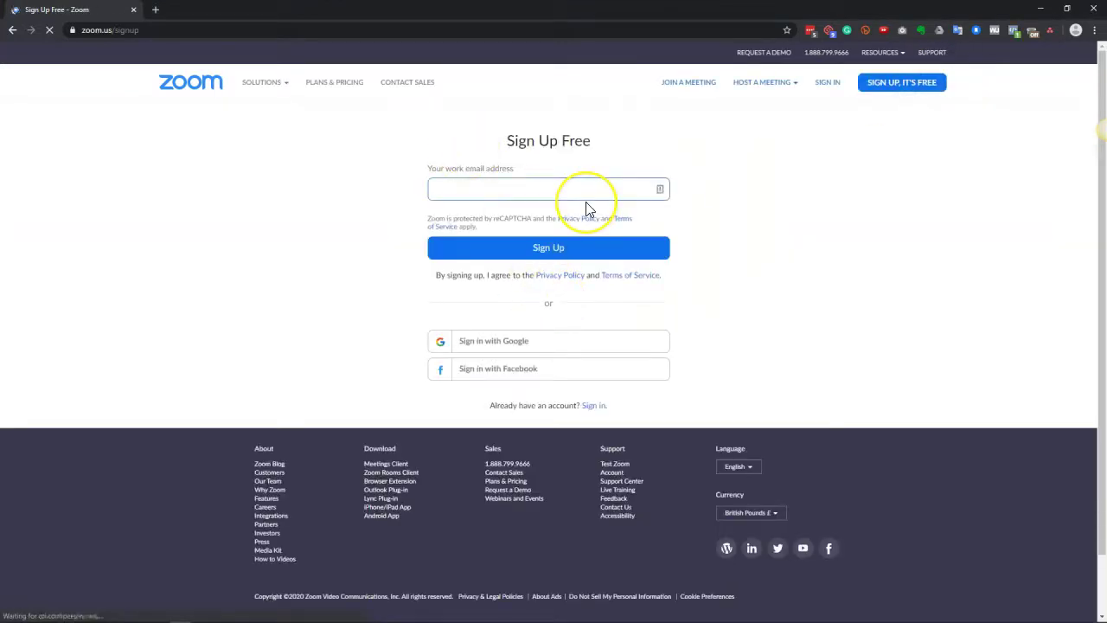
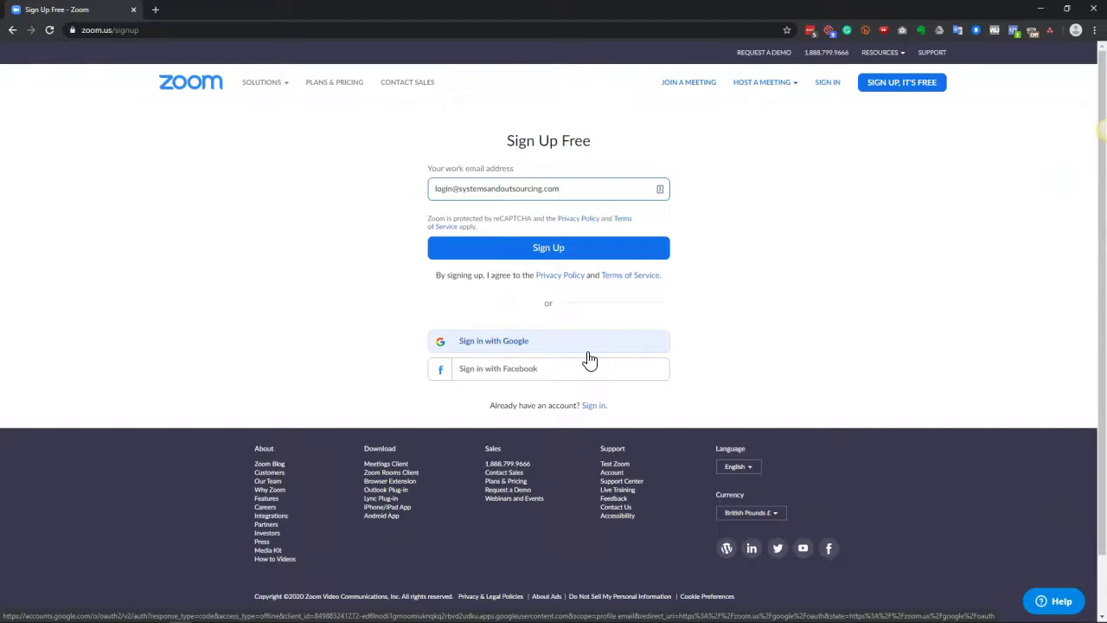
# Step: Enter the work e-mail address on the Sign Up Free page and submit it
pyautogui.click(581, 351)
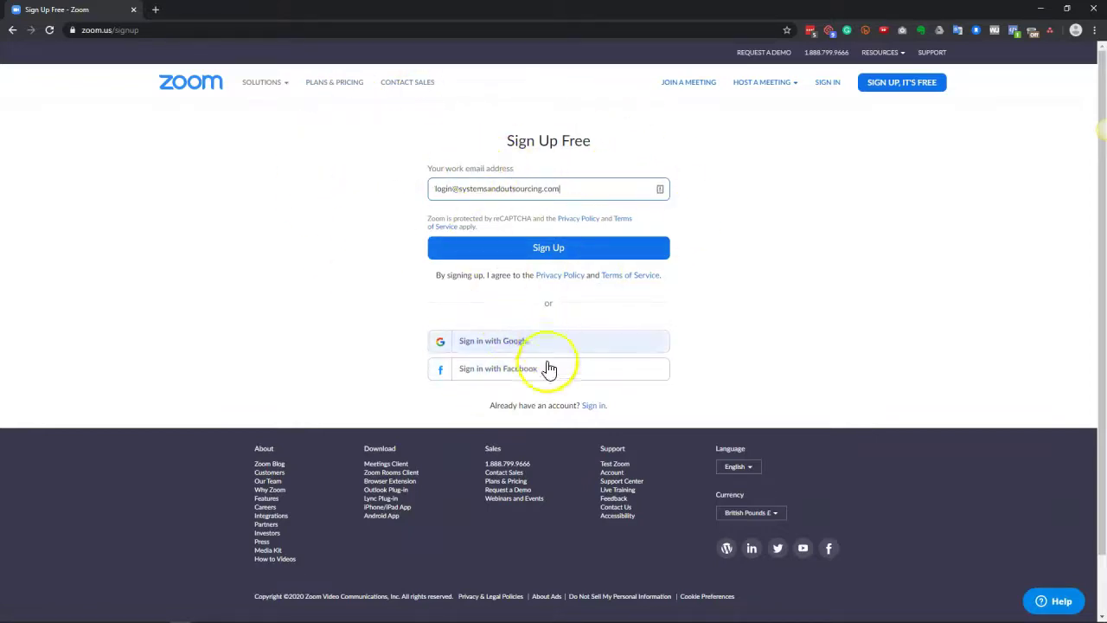
pyautogui.click(556, 250)
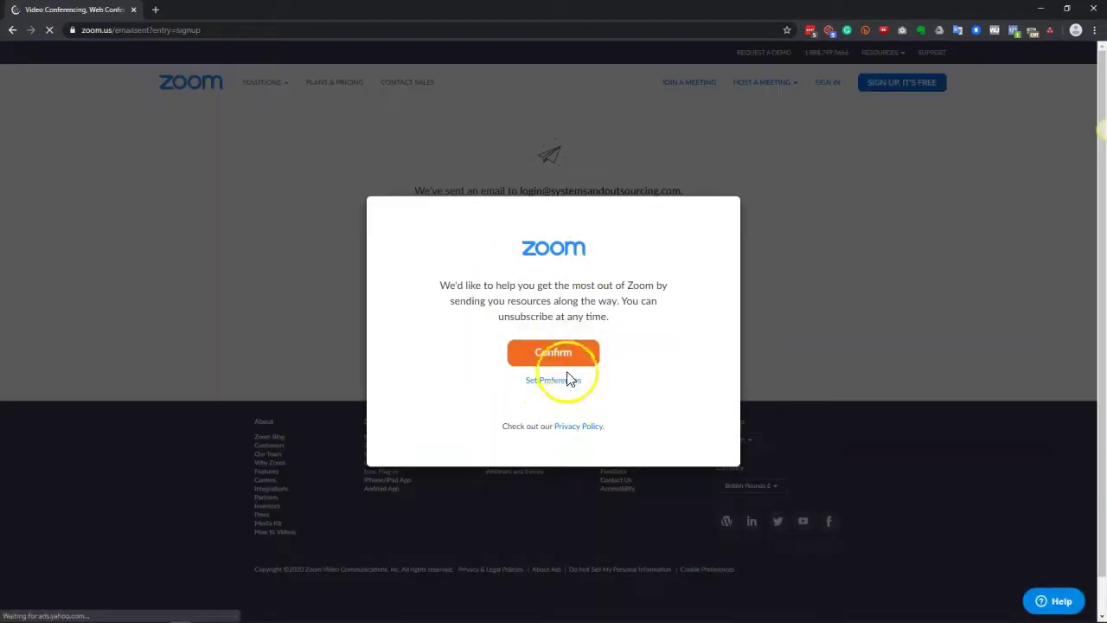
# Step: Confirm the resources offer and fill both password fields with Chrome's generated password
pyautogui.click(584, 356)
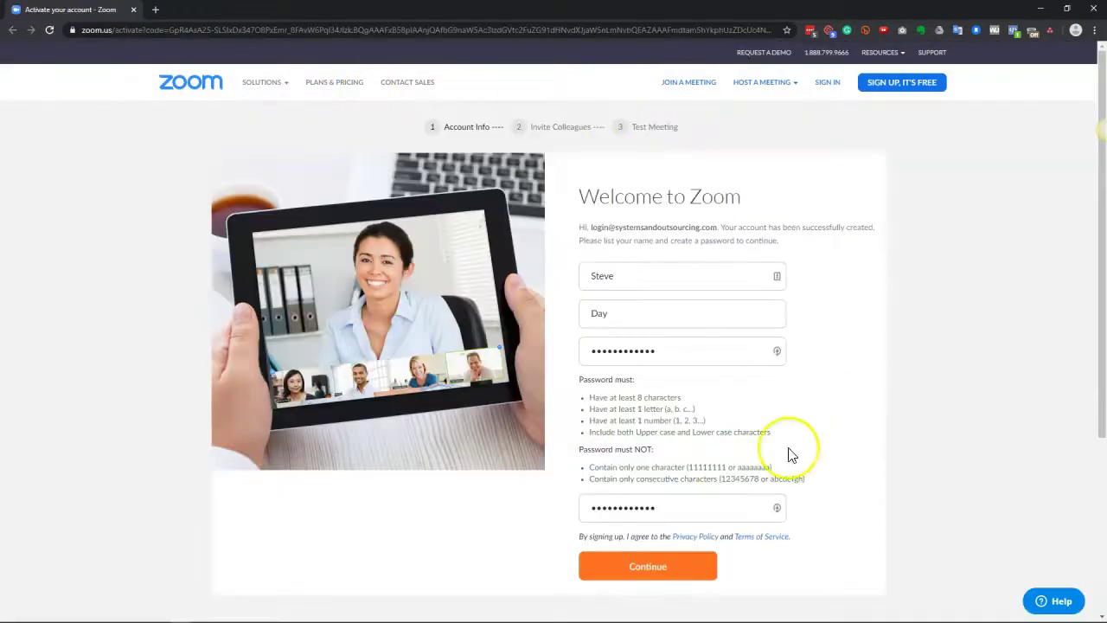
pyautogui.click(776, 352)
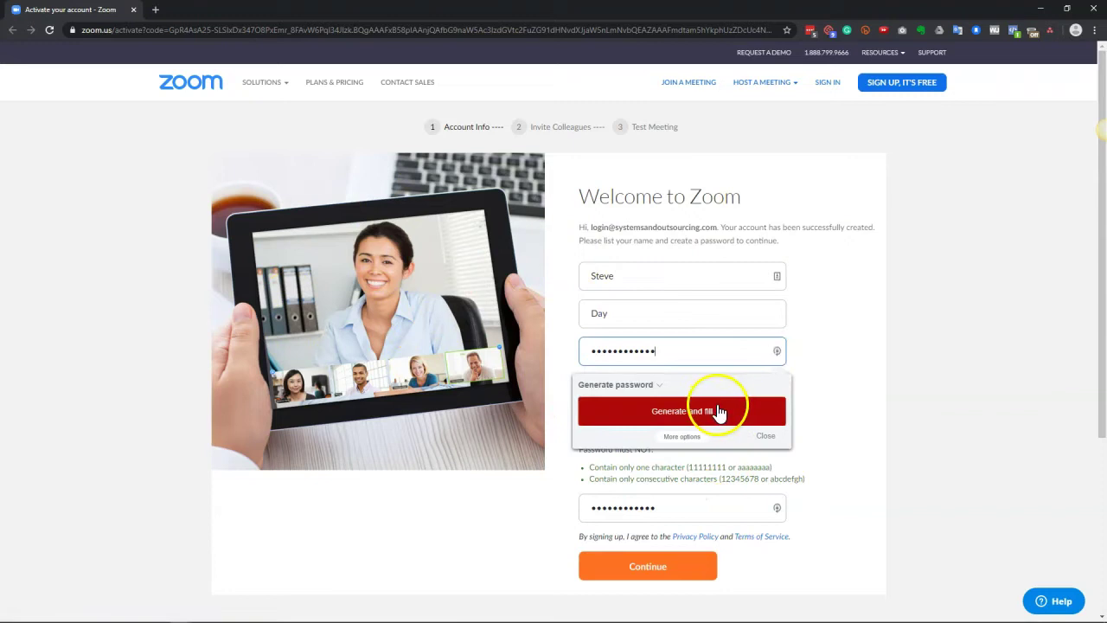
pyautogui.click(839, 375)
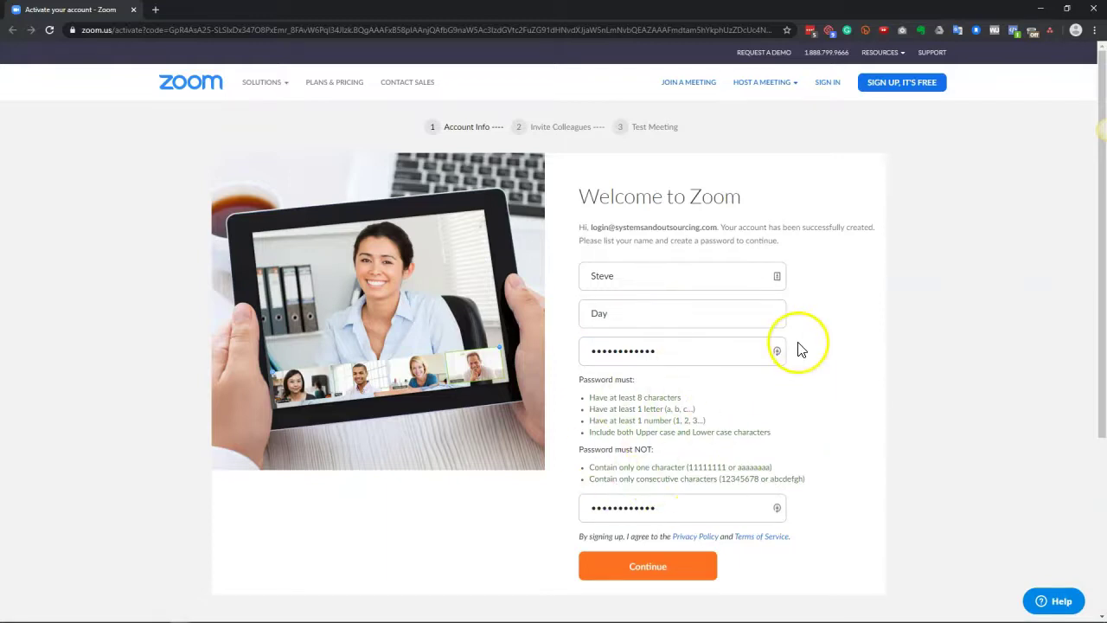
pyautogui.click(779, 352)
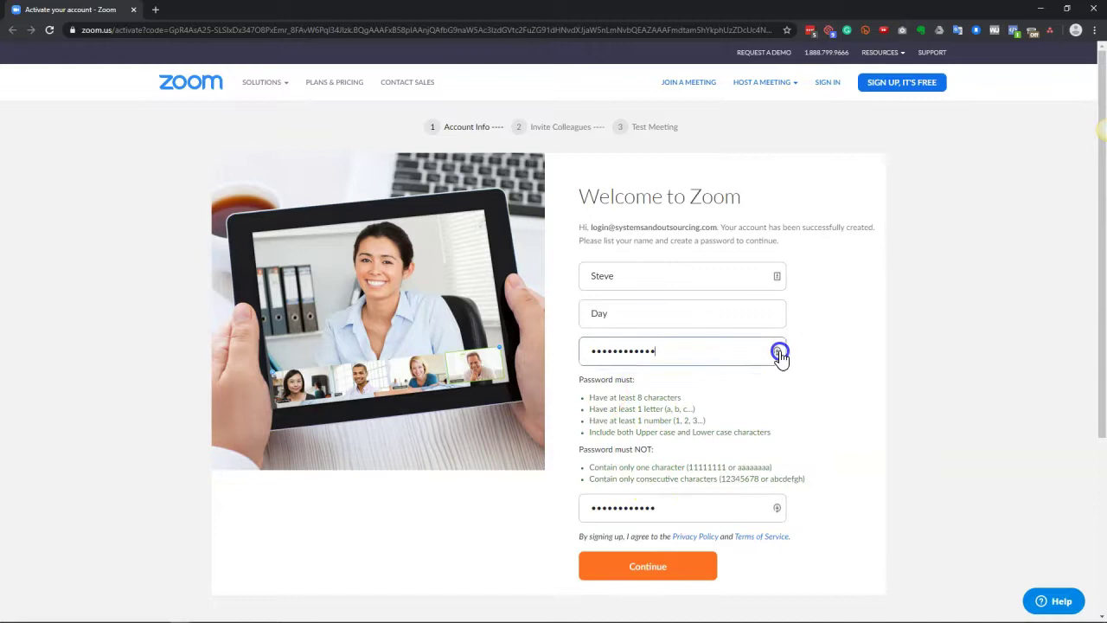
pyautogui.click(846, 376)
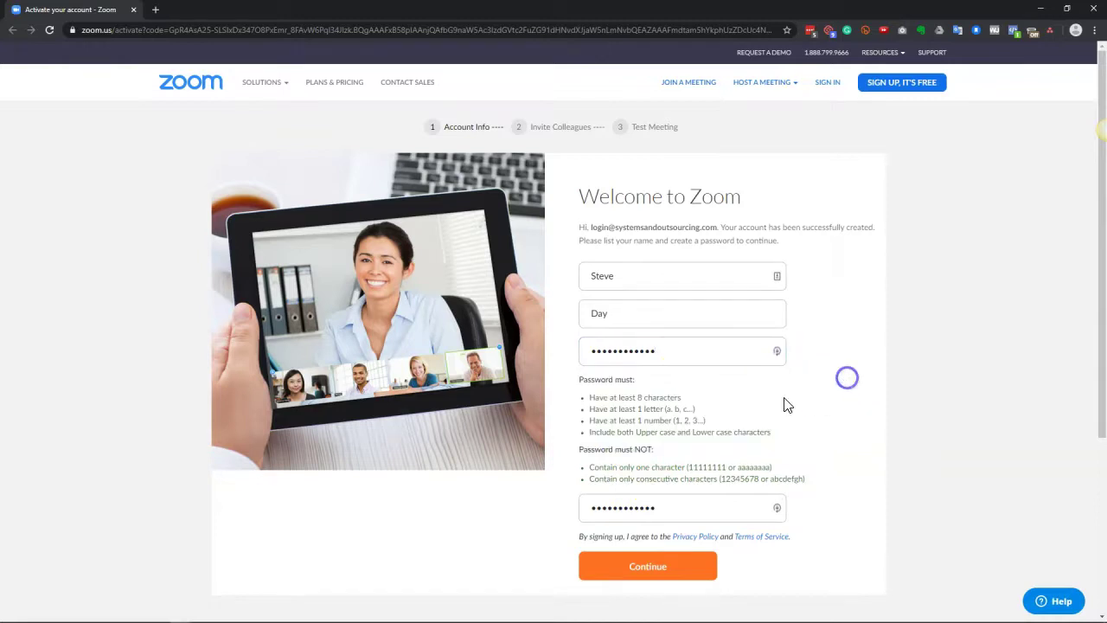
pyautogui.click(777, 350)
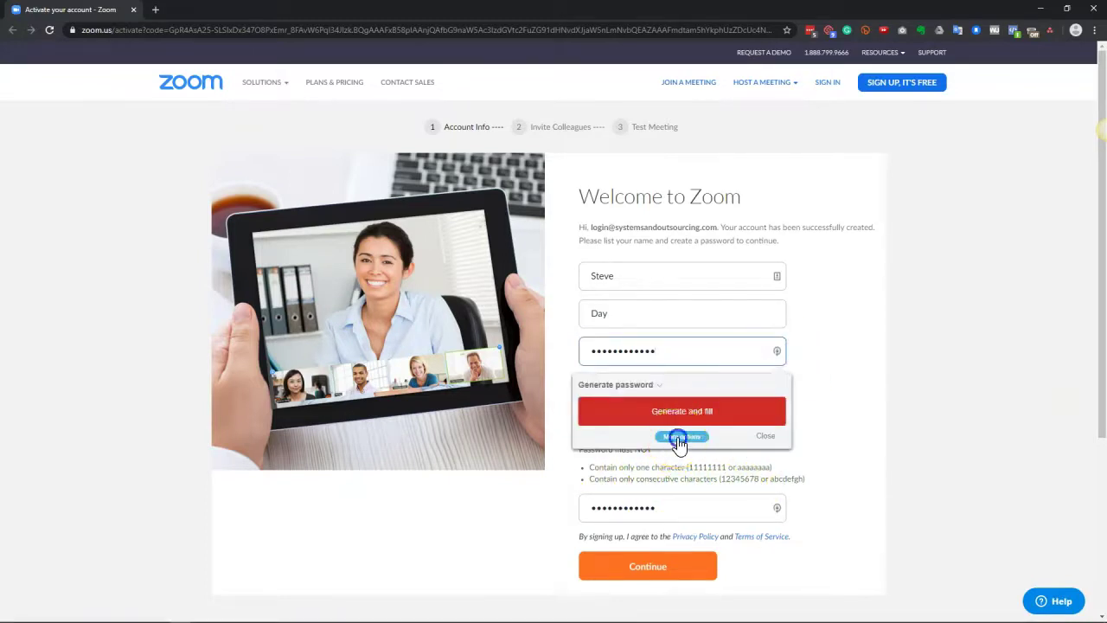
pyautogui.click(682, 437)
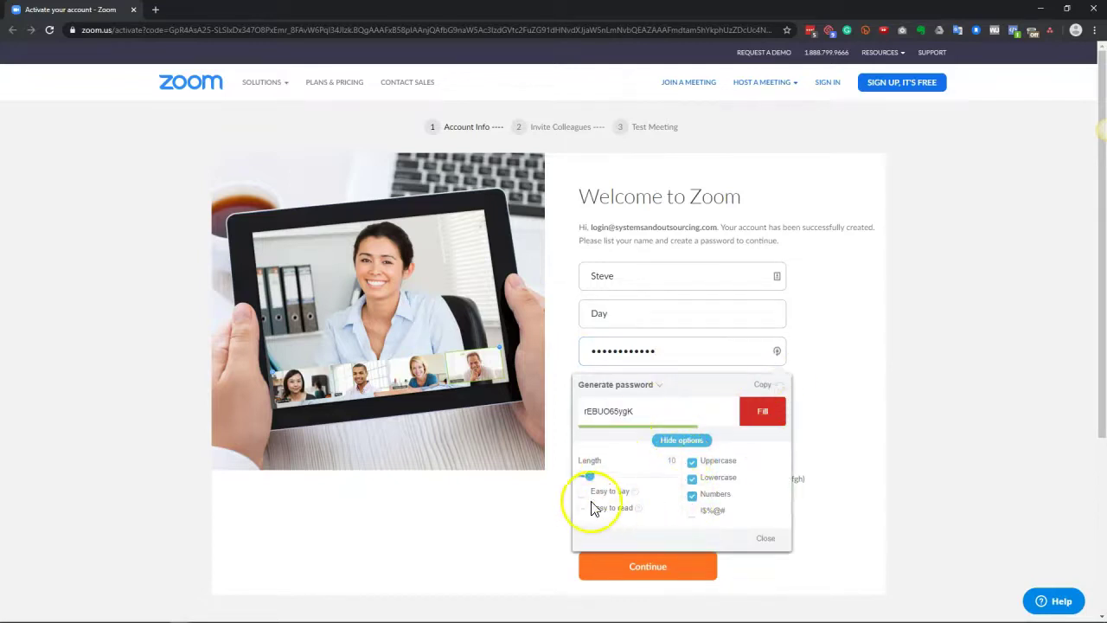
pyautogui.click(758, 415)
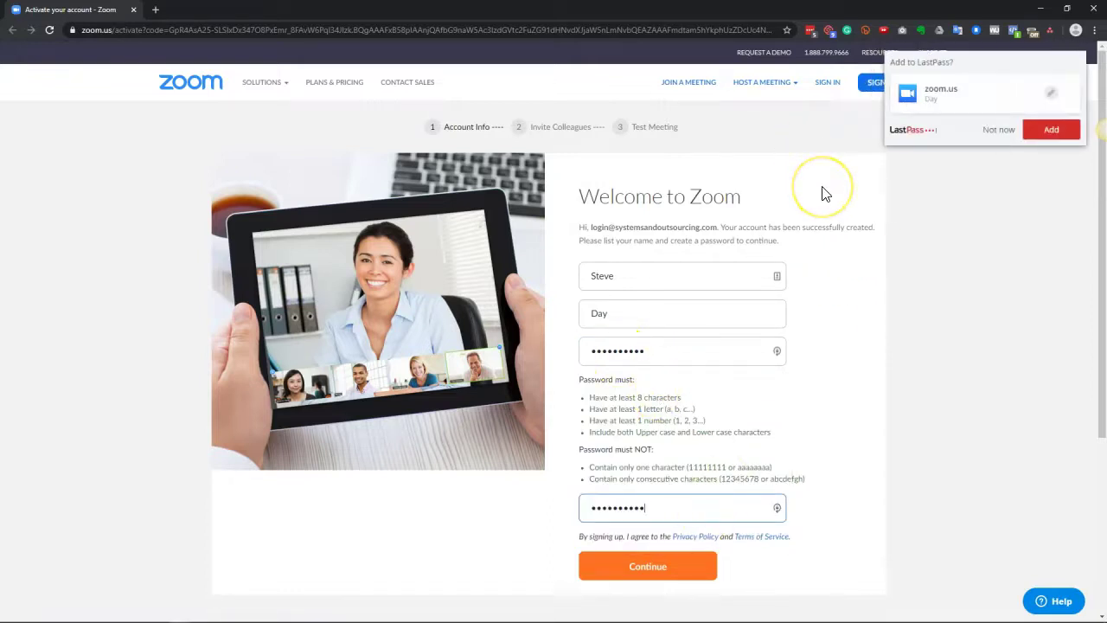
# Step: Add the Zoom login to LastPass in the Shared-# Admin Manager folder, then continue signup
pyautogui.click(843, 139)
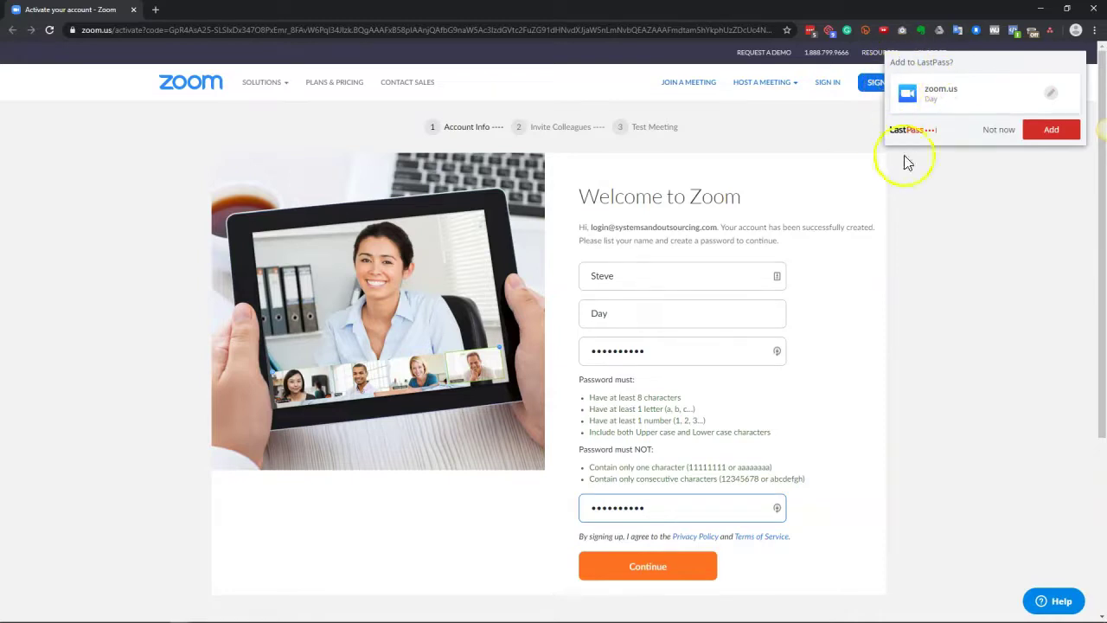
pyautogui.click(1050, 92)
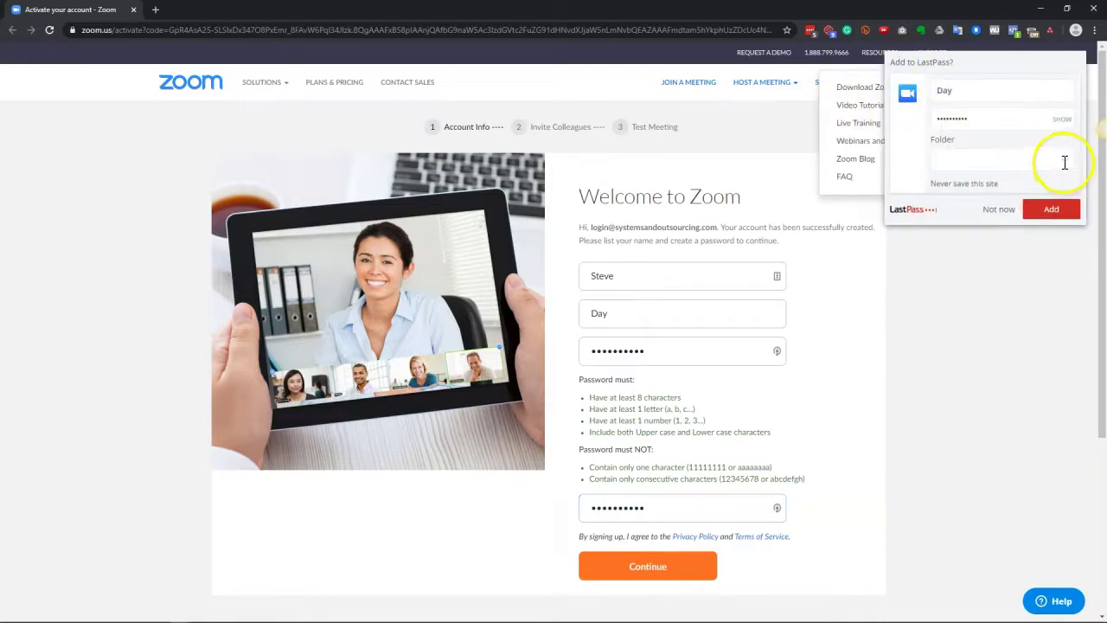
pyautogui.click(1066, 162)
pyautogui.scroll(-2, 1069, 191)
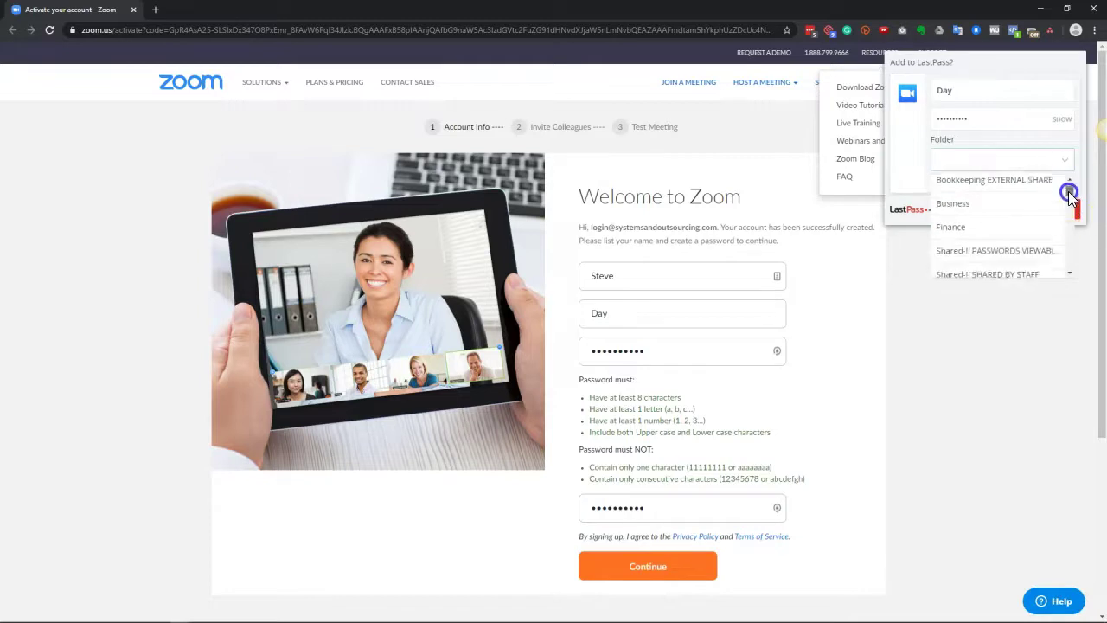
pyautogui.scroll(1, 1067, 191)
pyautogui.click(1003, 209)
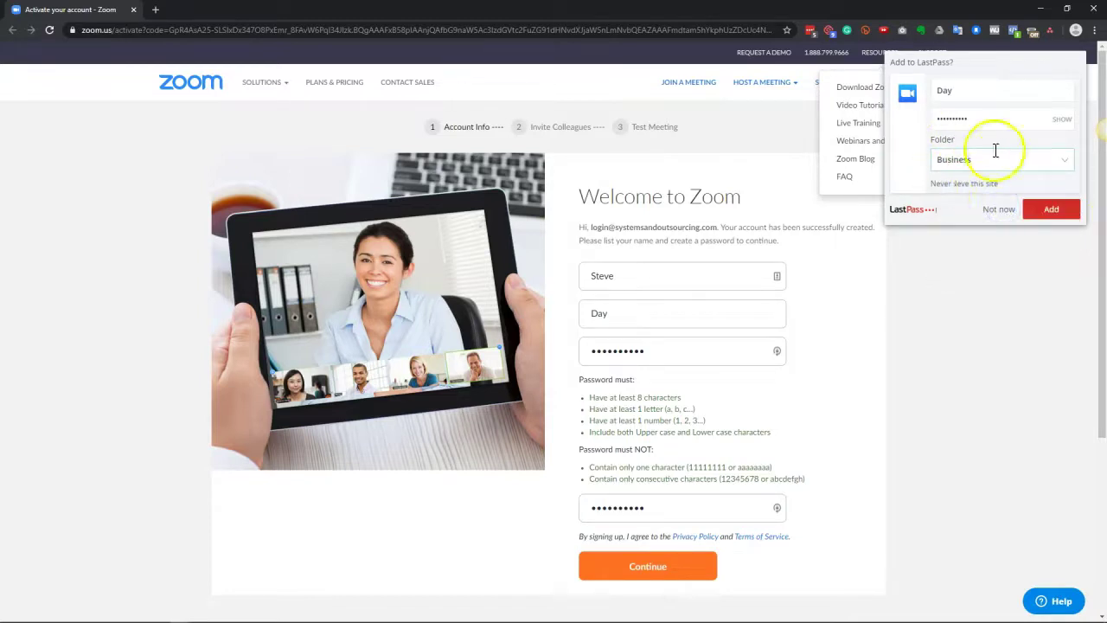
pyautogui.click(1069, 162)
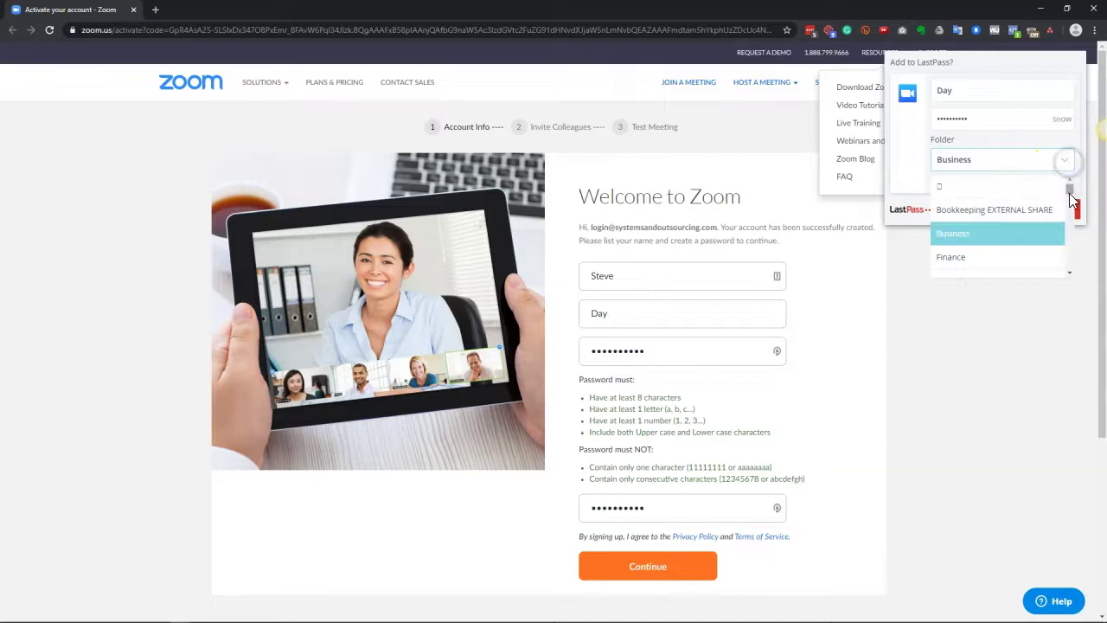
pyautogui.moveTo(1069, 191); pyautogui.dragTo(1070, 203)
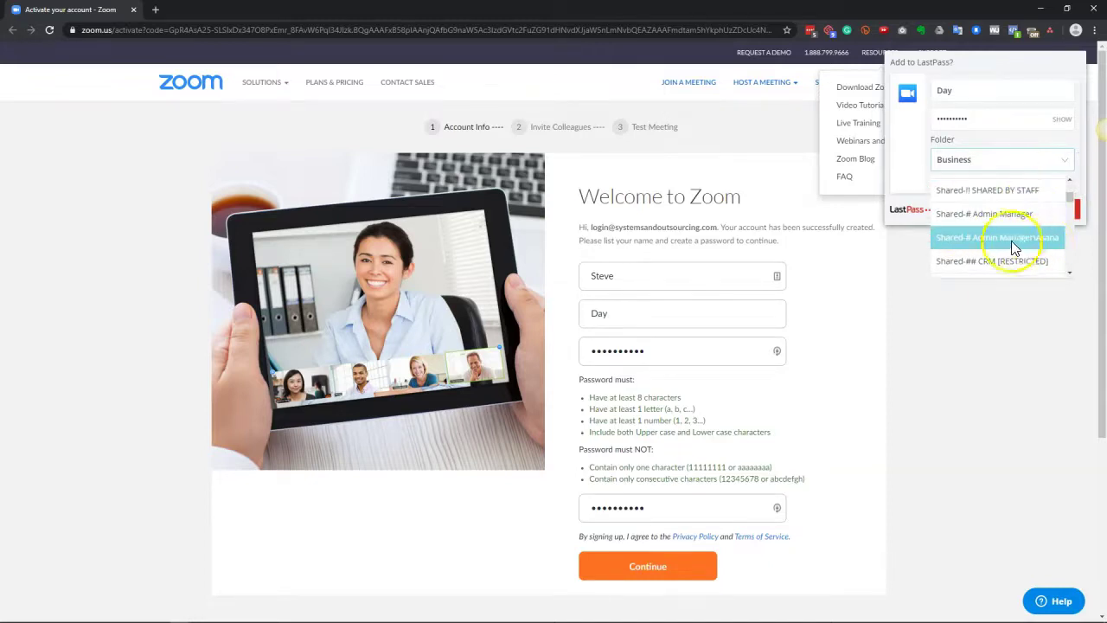
pyautogui.click(1003, 214)
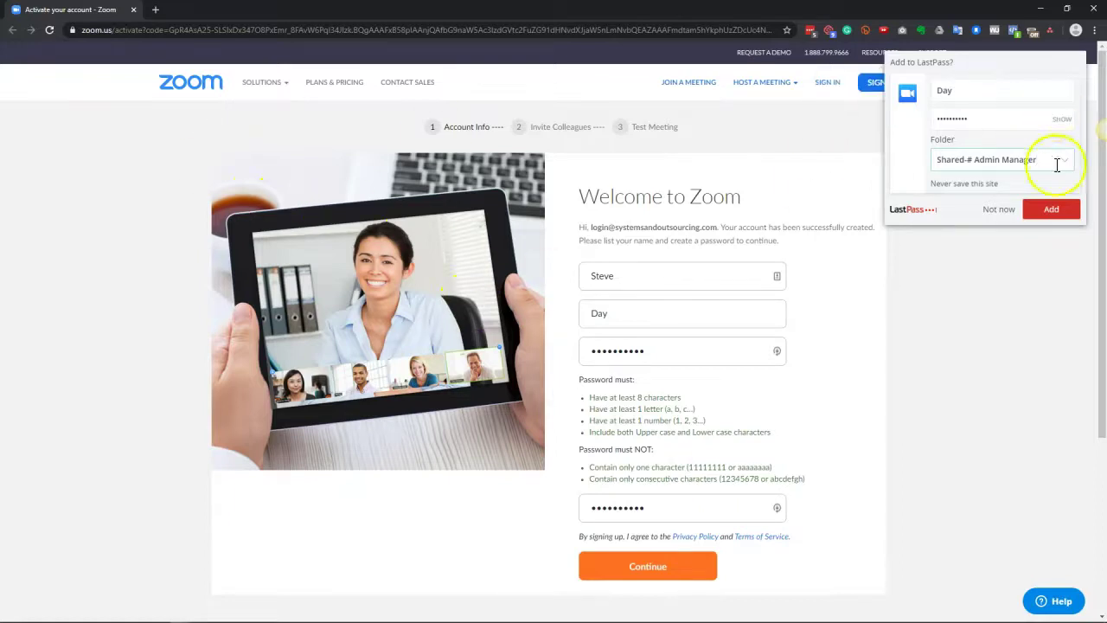
pyautogui.click(1053, 210)
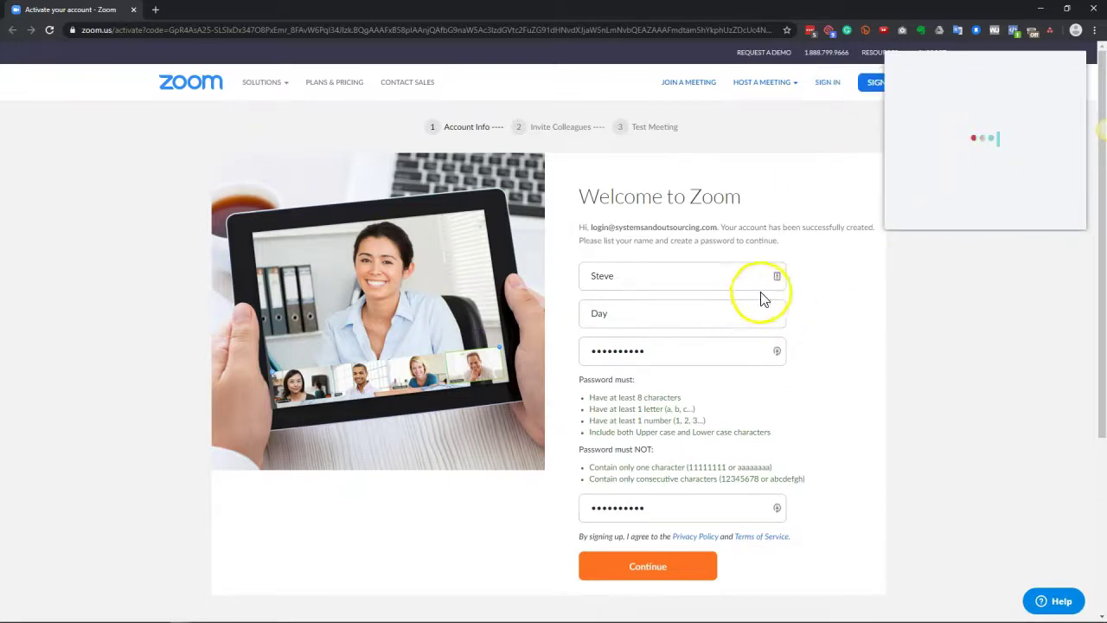
pyautogui.click(648, 569)
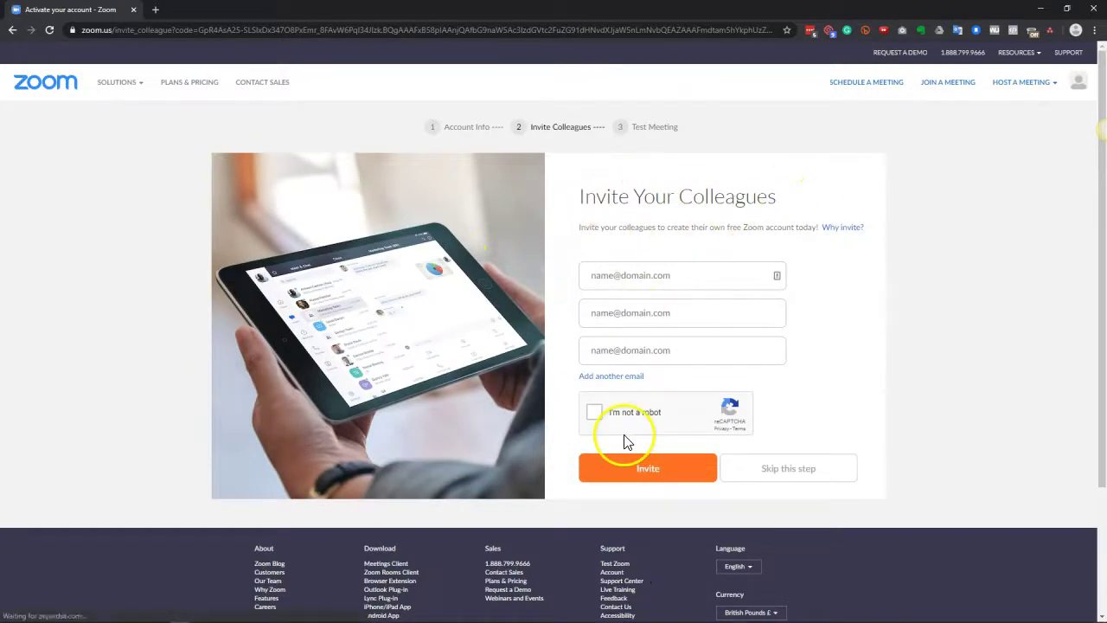
# Step: Pass the I'm not a robot check, skip inviting colleagues, and go to My Account
pyautogui.click(593, 412)
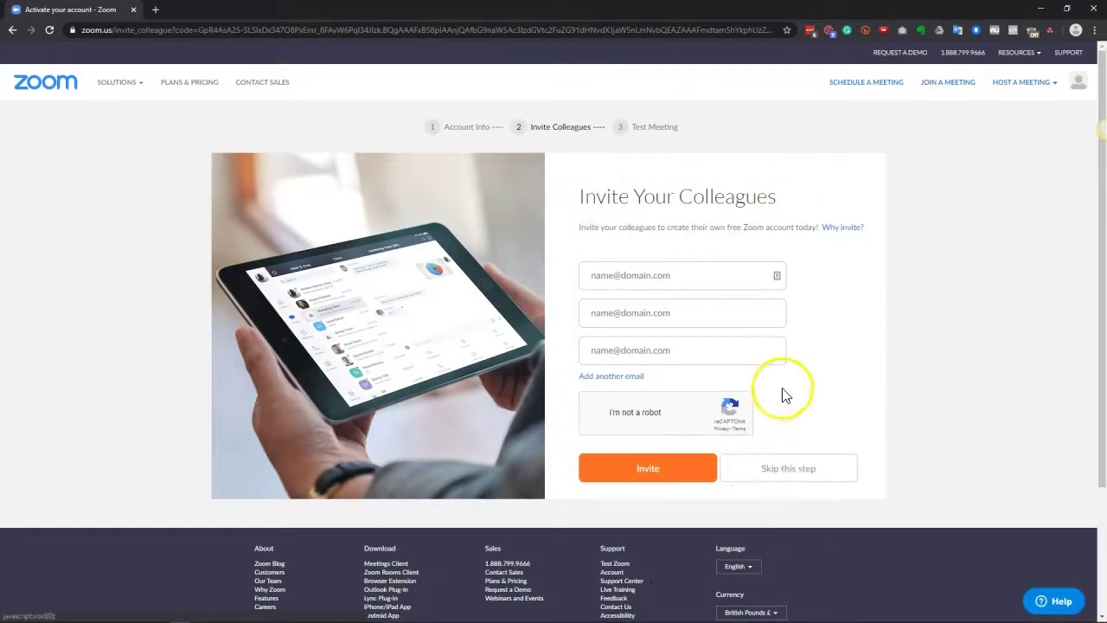
pyautogui.click(800, 480)
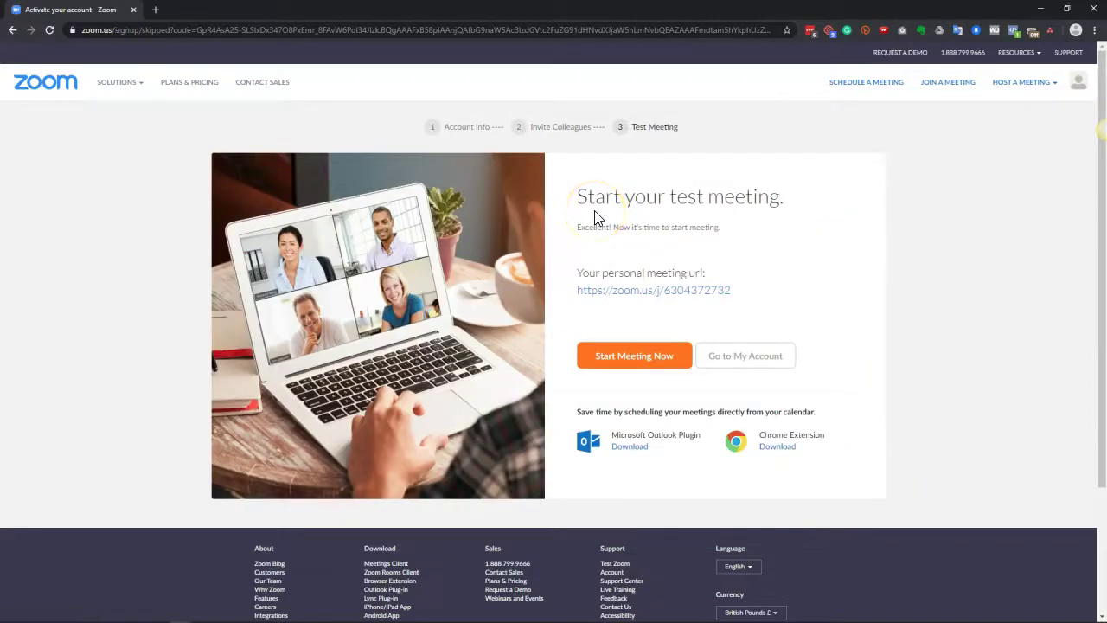
pyautogui.moveTo(735, 295); pyautogui.dragTo(575, 186)
pyautogui.click(861, 266)
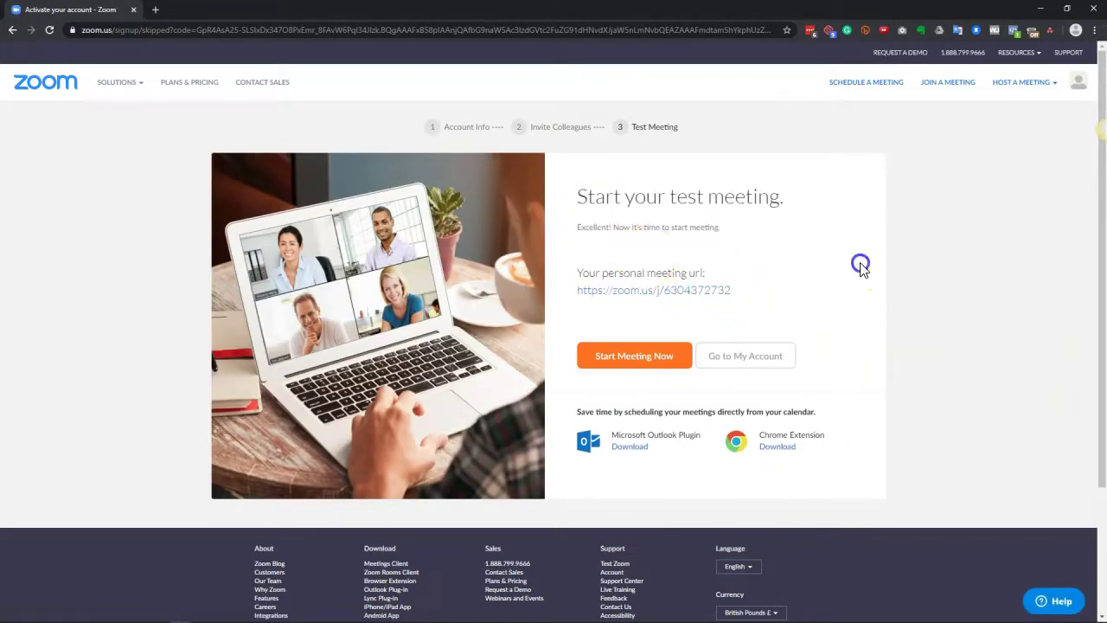
pyautogui.click(764, 363)
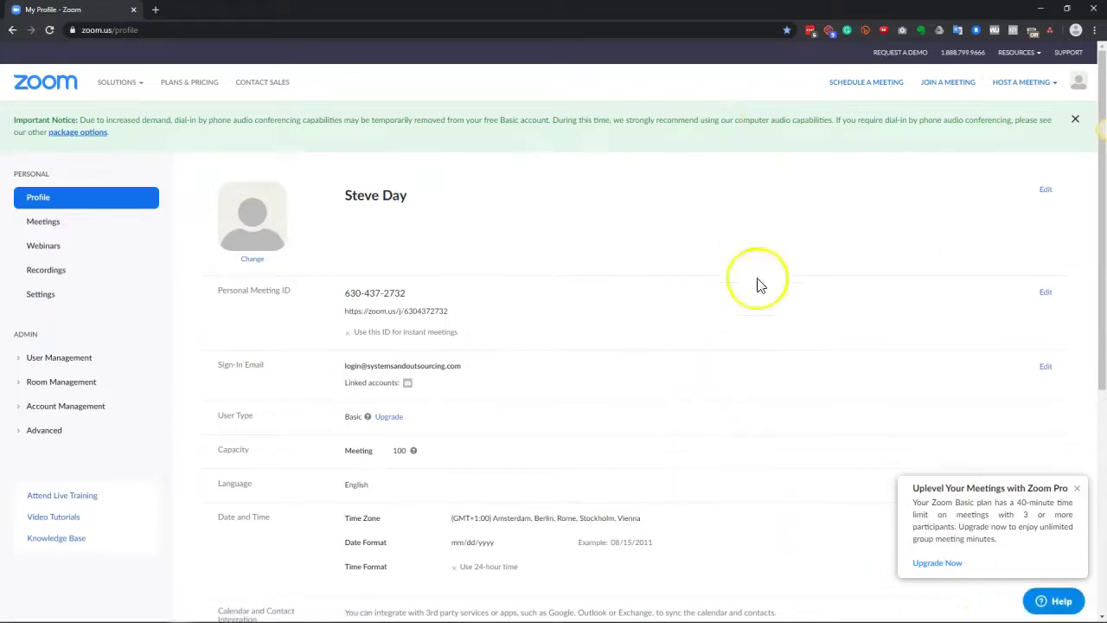
# Step: Sign out of the Zoom account from the account menu
pyautogui.moveTo(1018, 51)
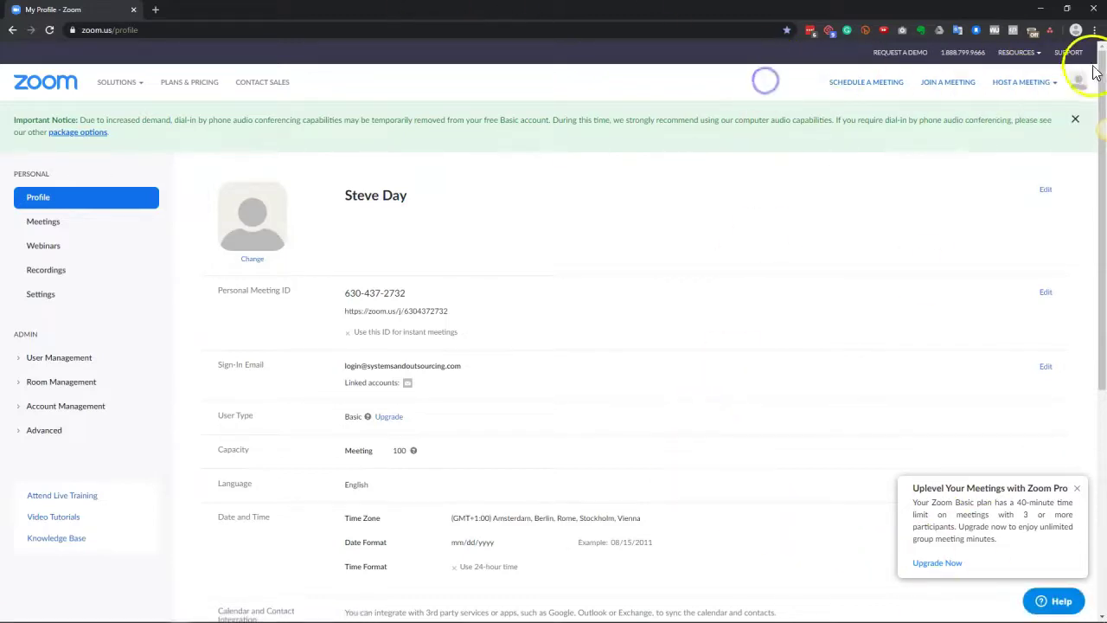
pyautogui.click(1080, 82)
pyautogui.click(947, 162)
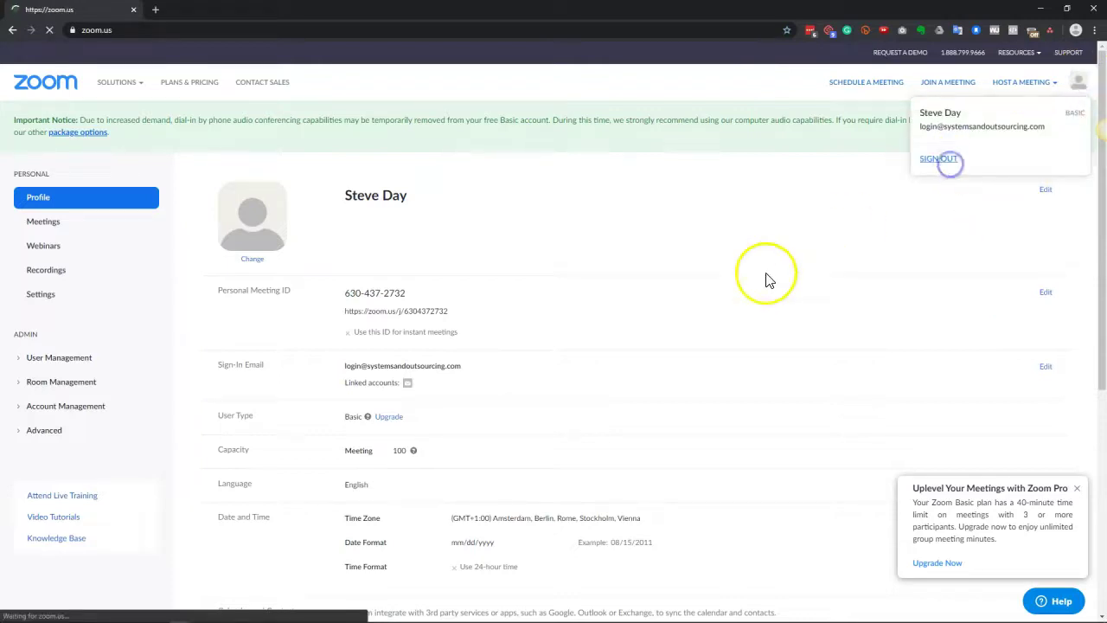
# Step: Autofill the Sign In form with the saved 'zoom demo login' entry
pyautogui.click(827, 83)
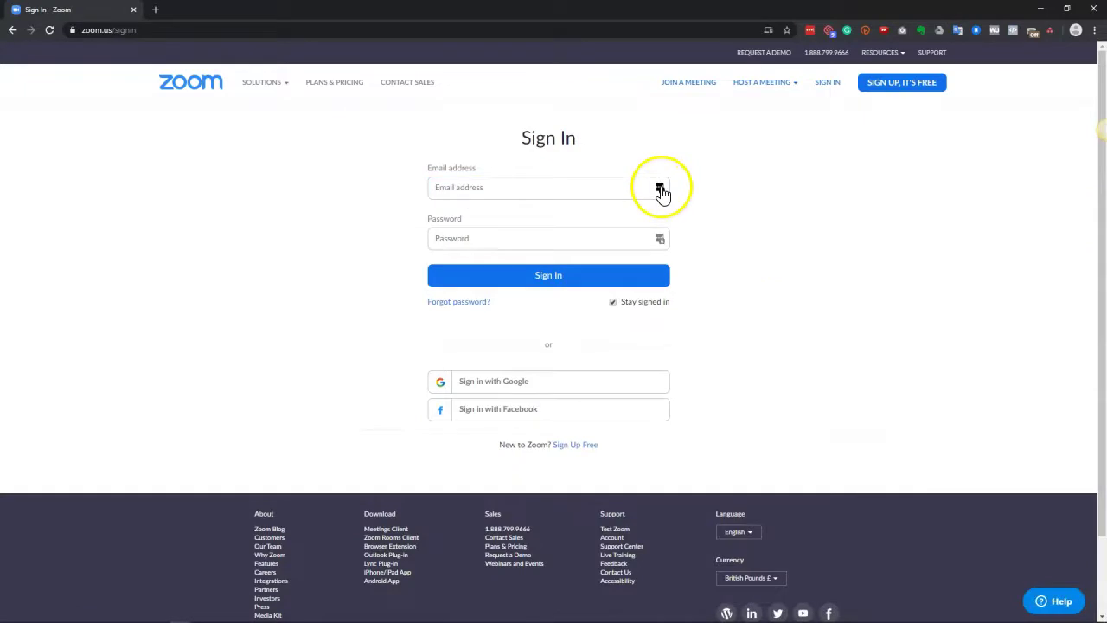
pyautogui.click(659, 188)
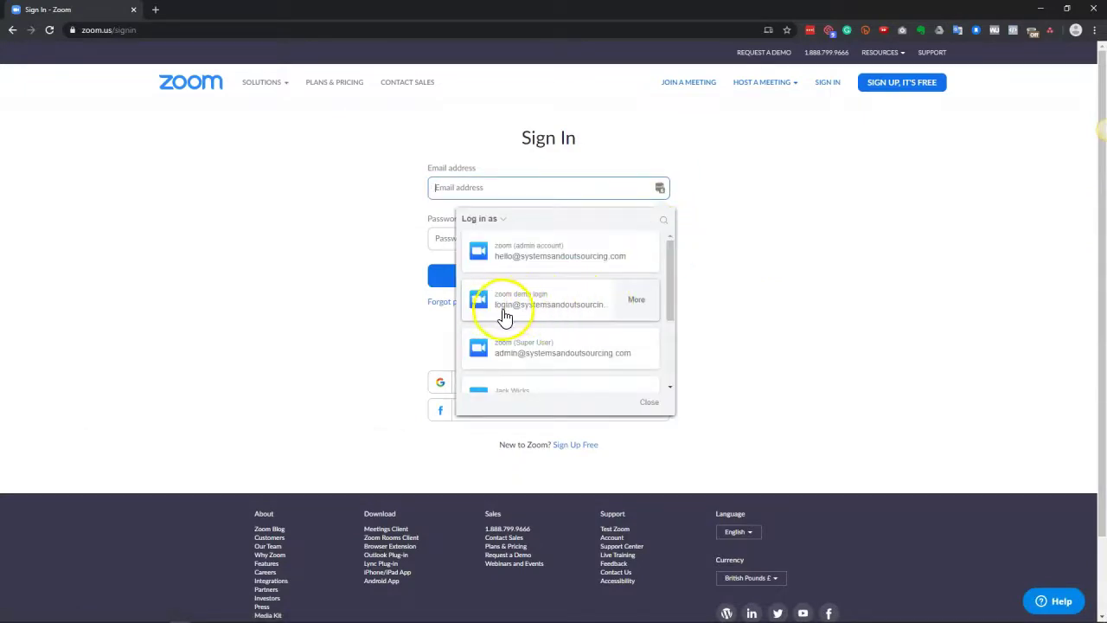
pyautogui.click(563, 307)
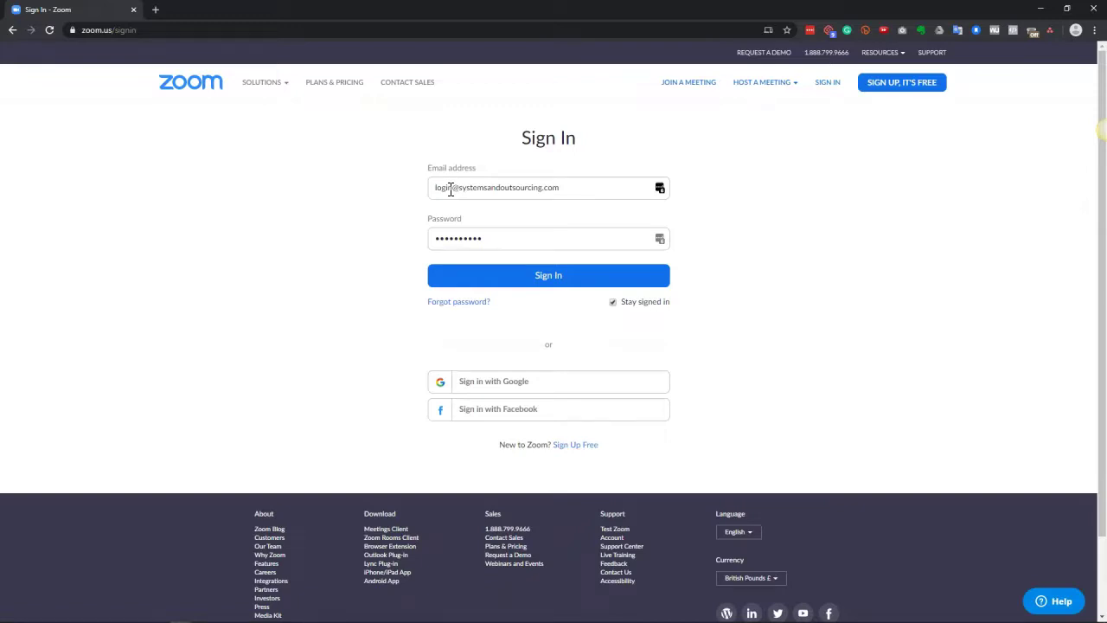
pyautogui.moveTo(454, 190); pyautogui.dragTo(404, 193)
# Step: Deselect the e-mail text and press Sign In to reach the Profile page
pyautogui.click(401, 200)
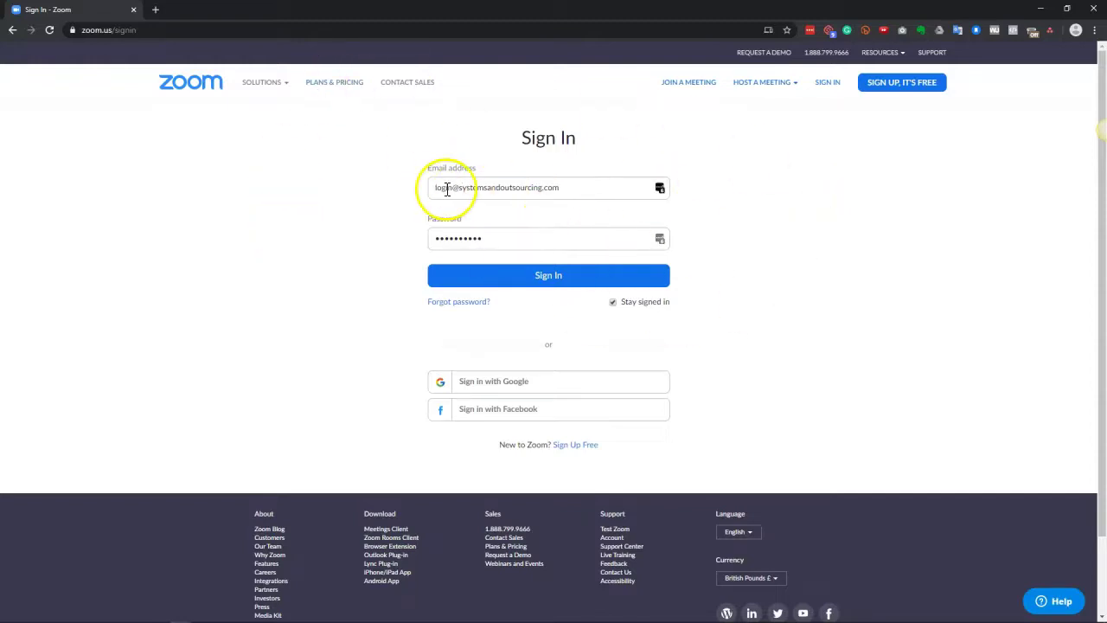
pyautogui.click(548, 275)
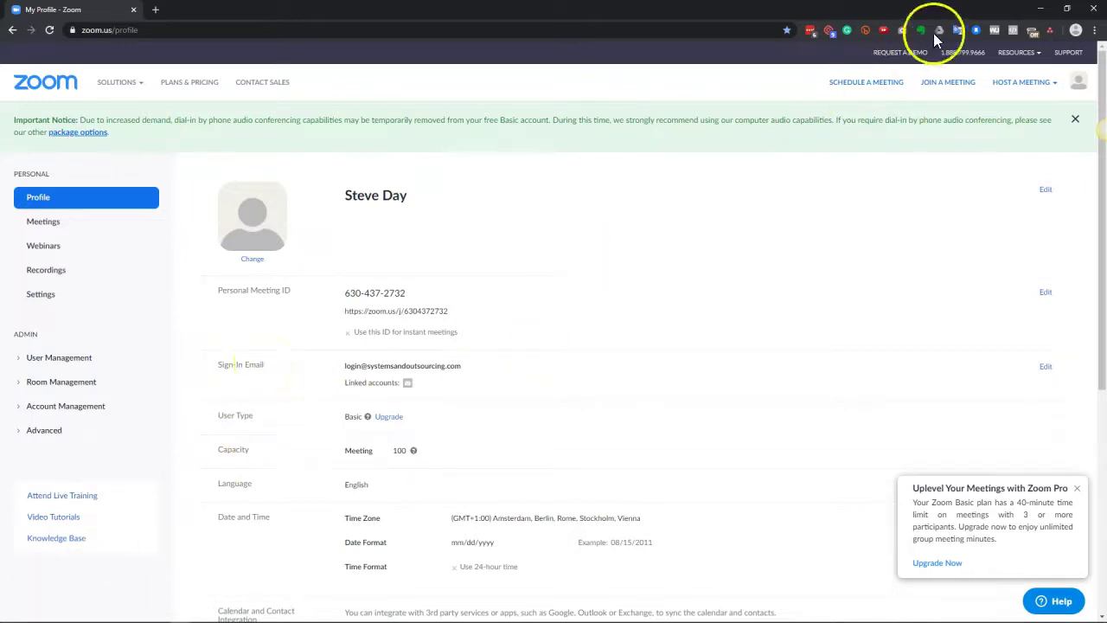
# Step: Host a new meeting With Video Off from the top bar
pyautogui.moveTo(1041, 95)
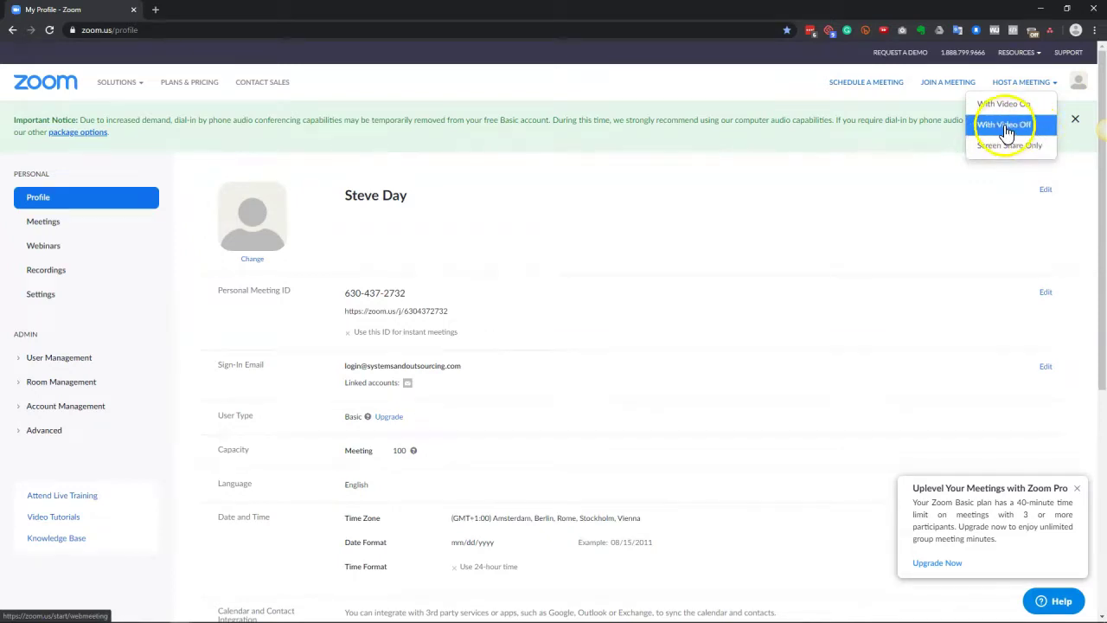
pyautogui.click(1005, 126)
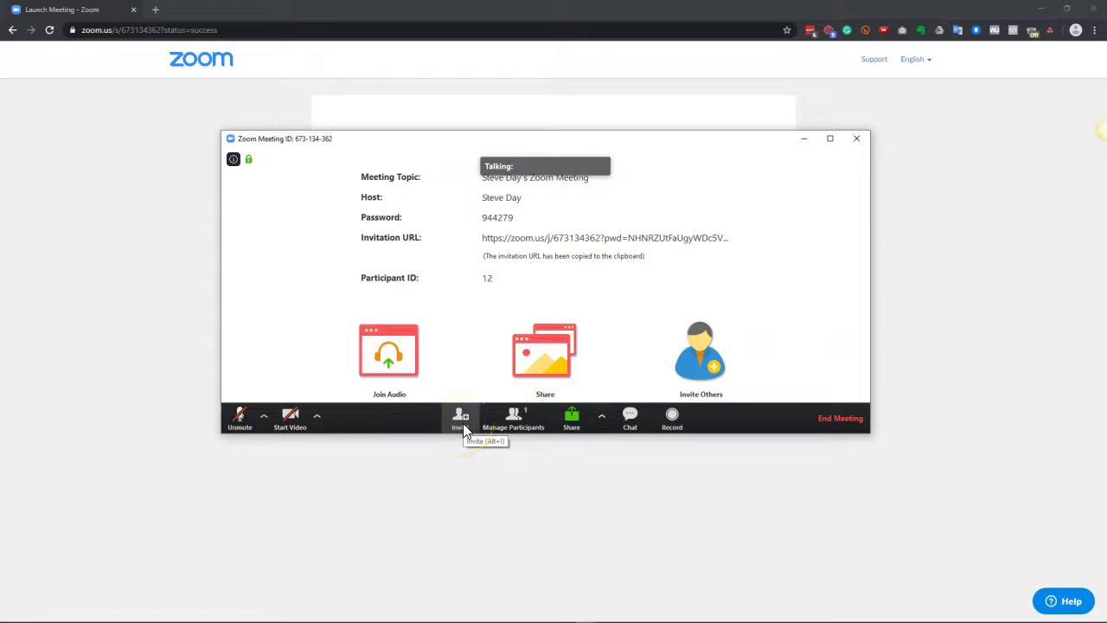
# Step: Copy the meeting's invitation URL from the Invite people dialog
pyautogui.click(464, 425)
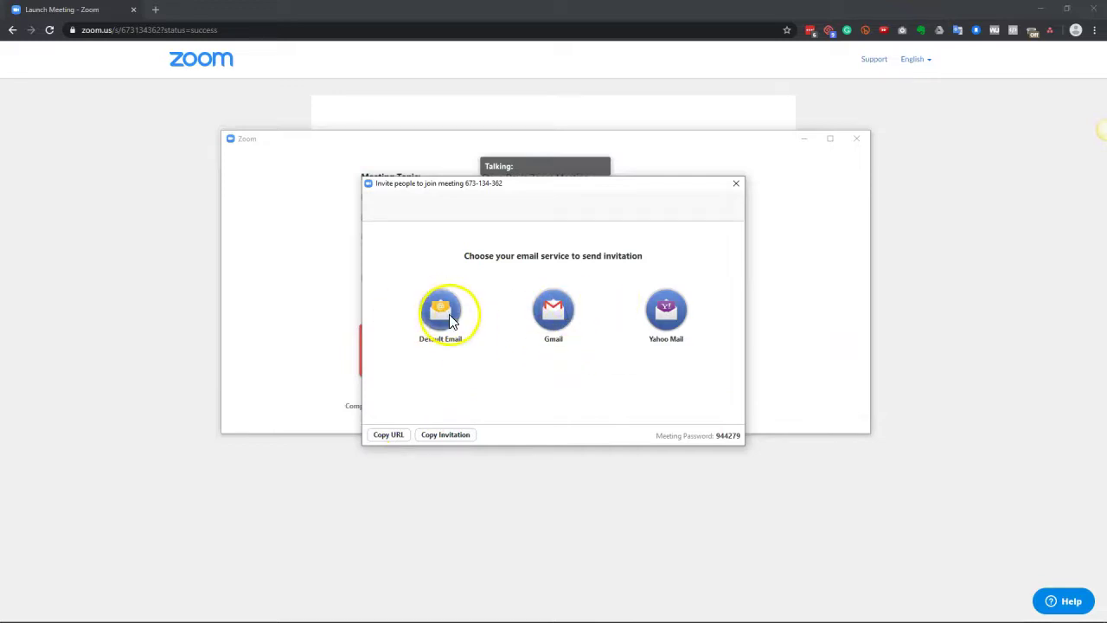
pyautogui.click(552, 312)
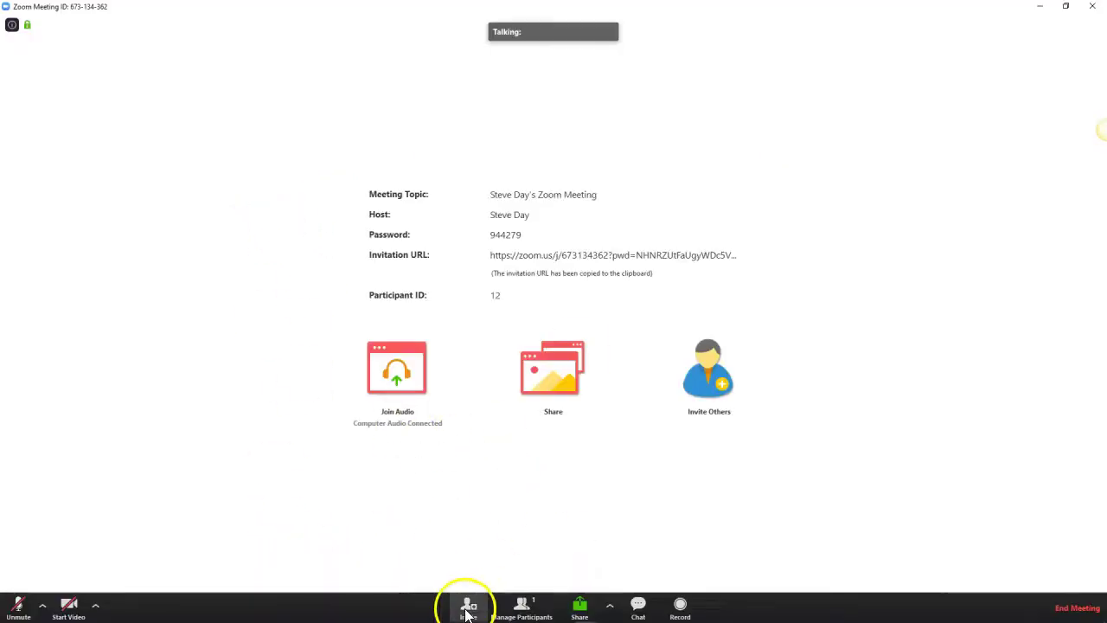
pyautogui.click(468, 612)
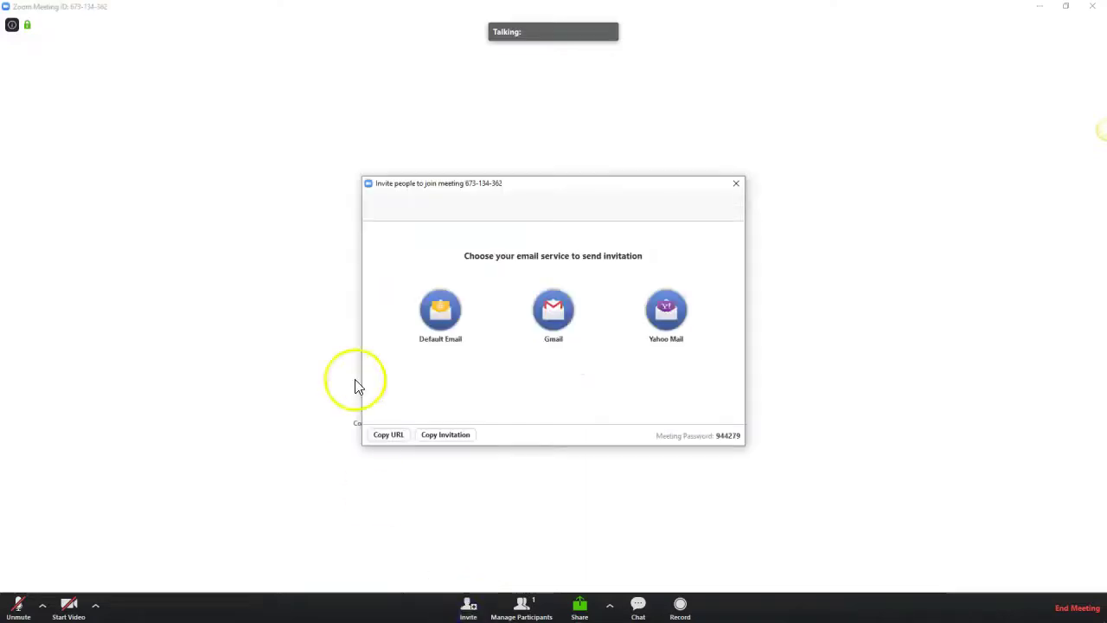
pyautogui.click(386, 437)
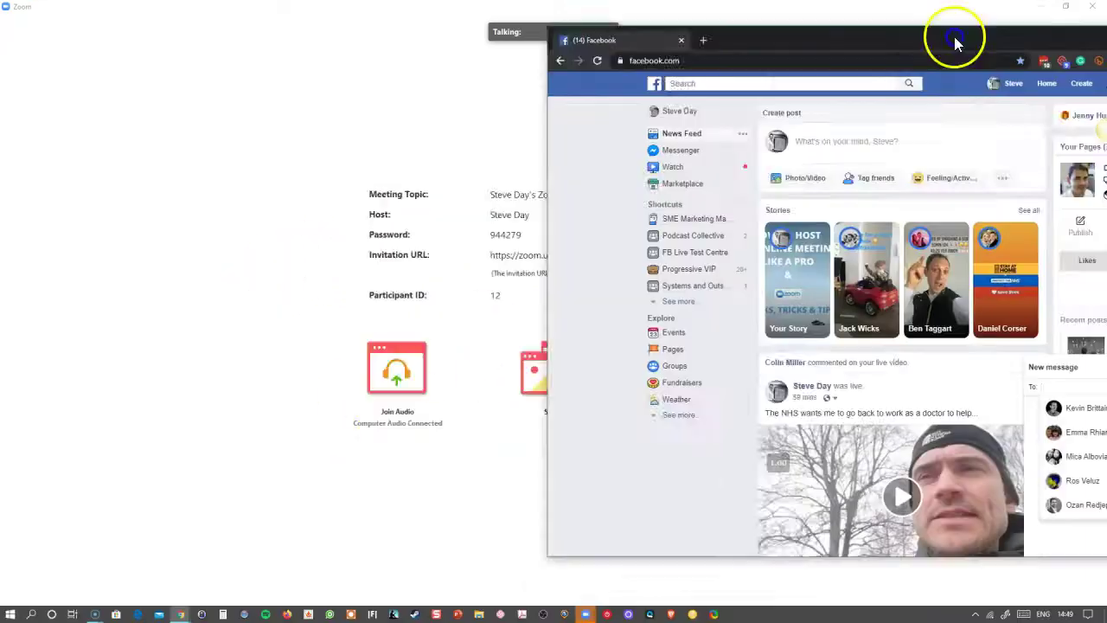
pyautogui.moveTo(957, 30); pyautogui.dragTo(593, 73)
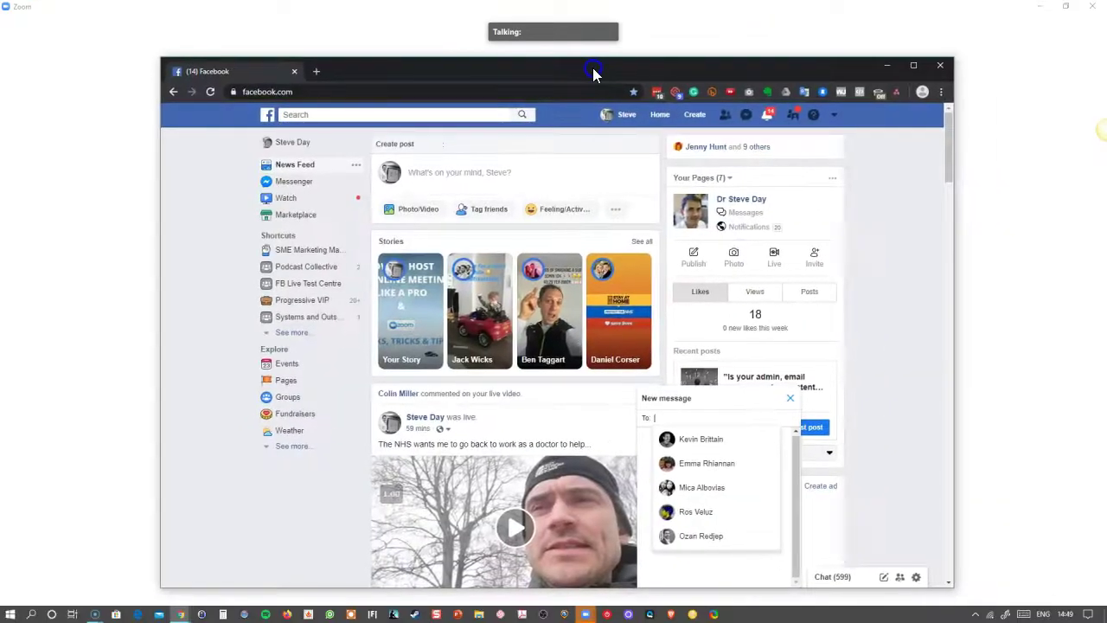
# Step: Send the contact "hi here's the meeting link" with the pasted Zoom URL
pyautogui.write('steph')
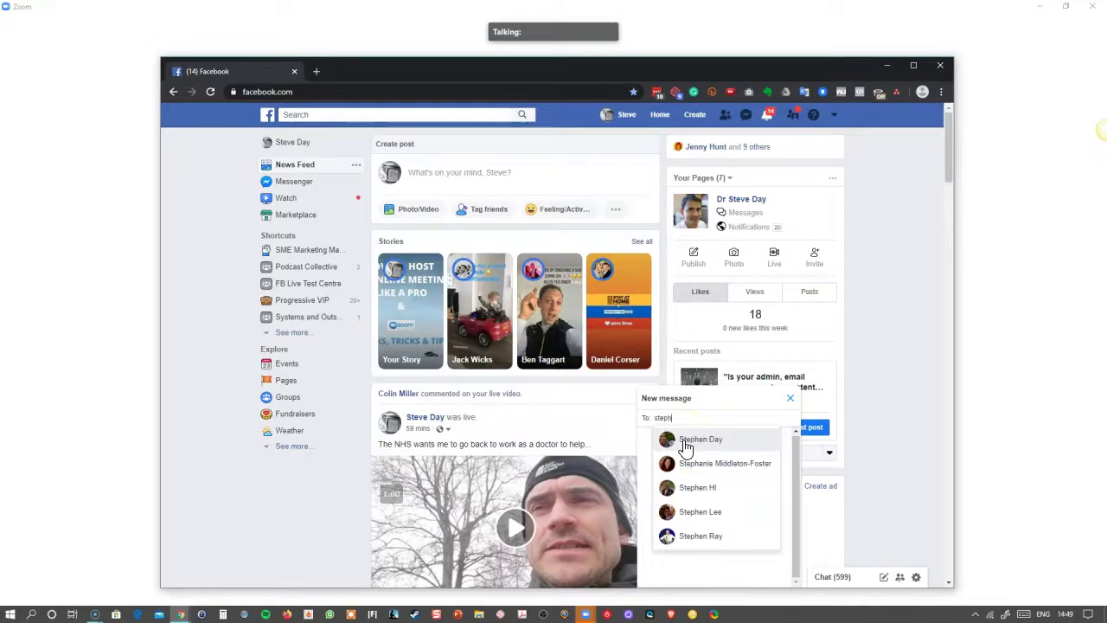
pyautogui.click(684, 440)
pyautogui.click(691, 564)
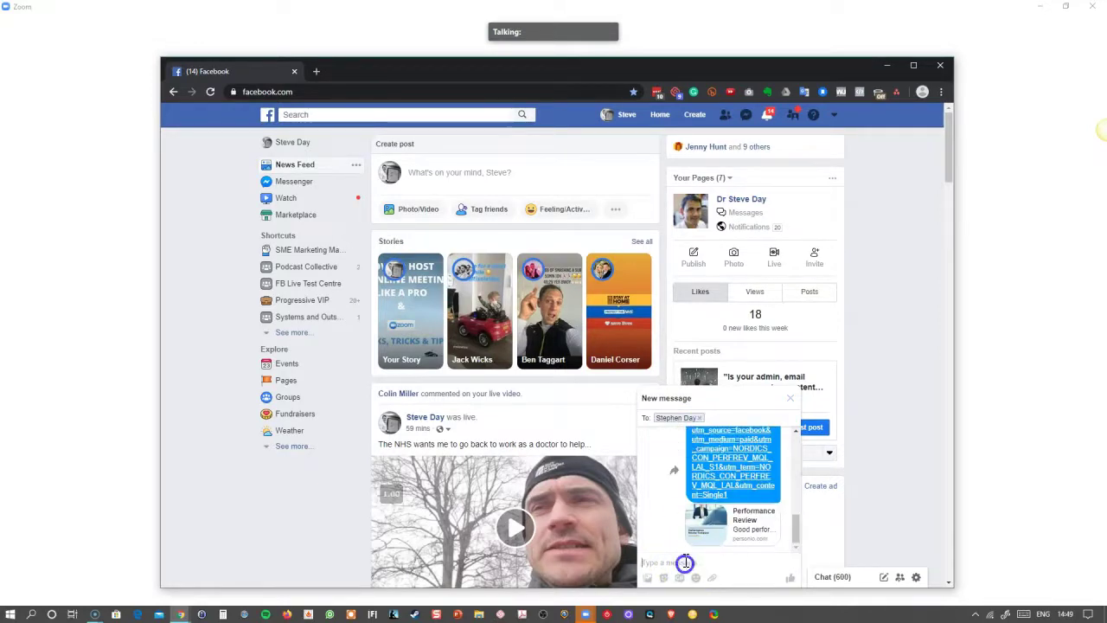
pyautogui.write("hi here's the meeting link")
pyautogui.hotkey('ctrl', 'v')
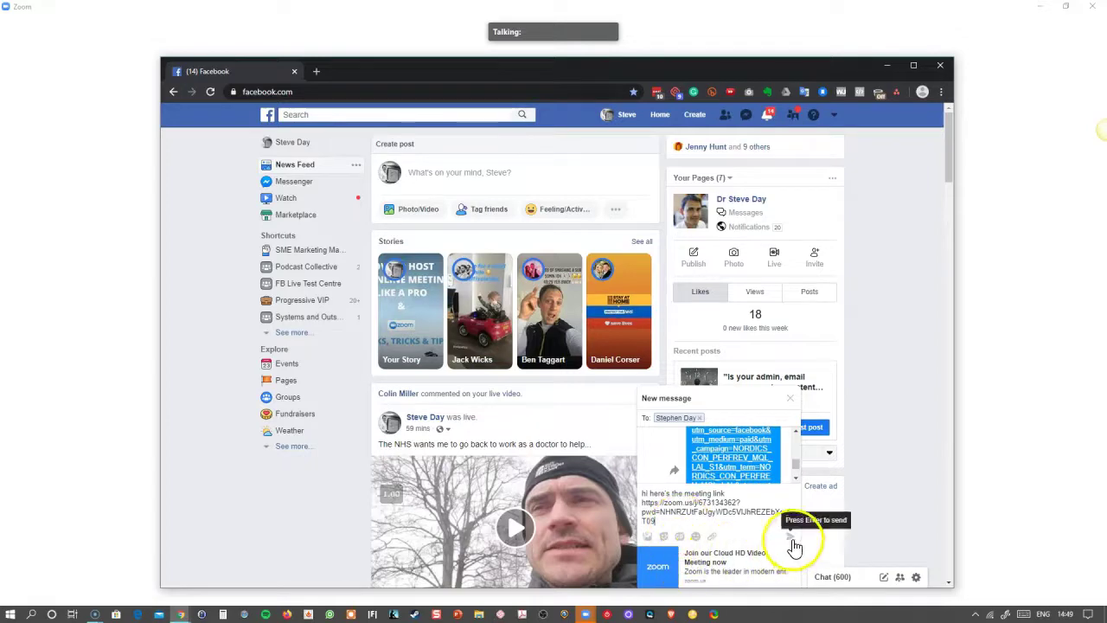
pyautogui.click(790, 572)
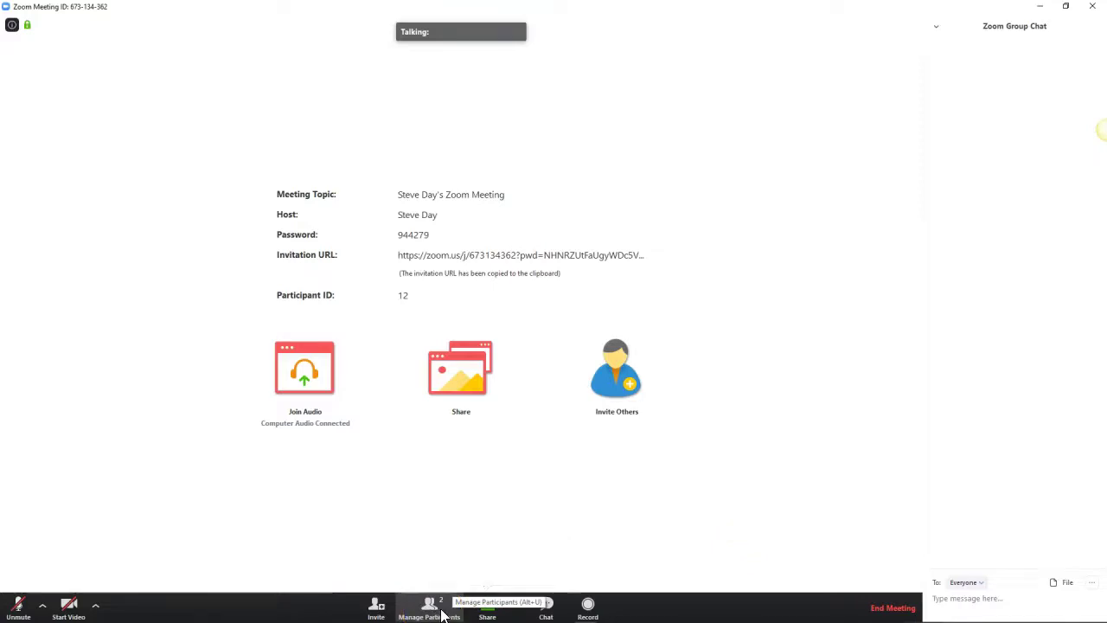
# Step: Start your video so both participants show, then open the Share window picker
pyautogui.click(445, 615)
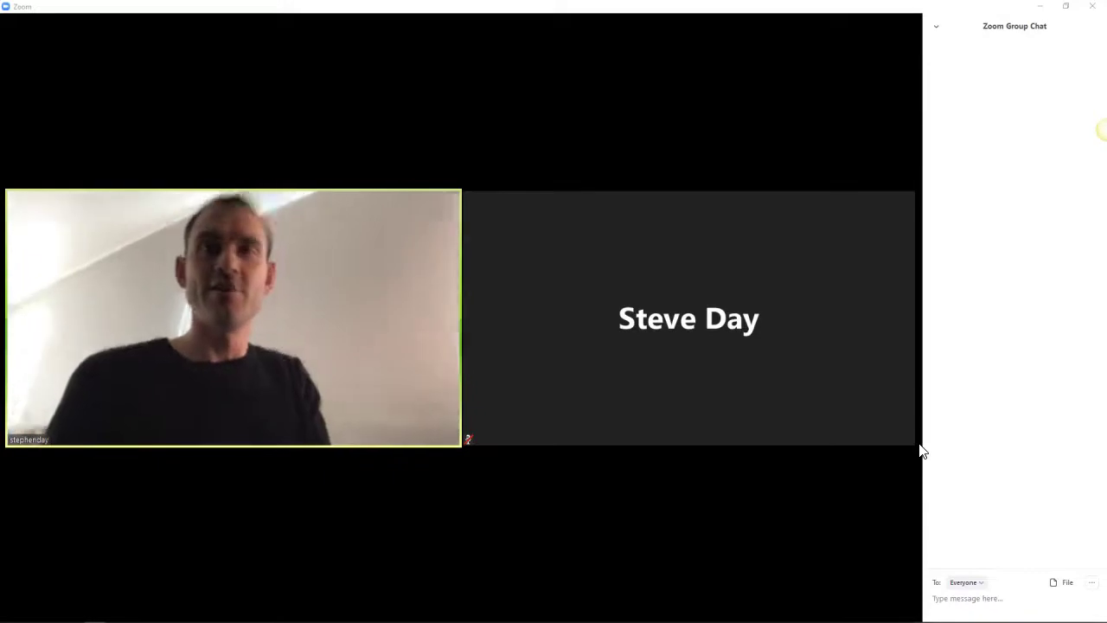
pyautogui.moveTo(361, 301)
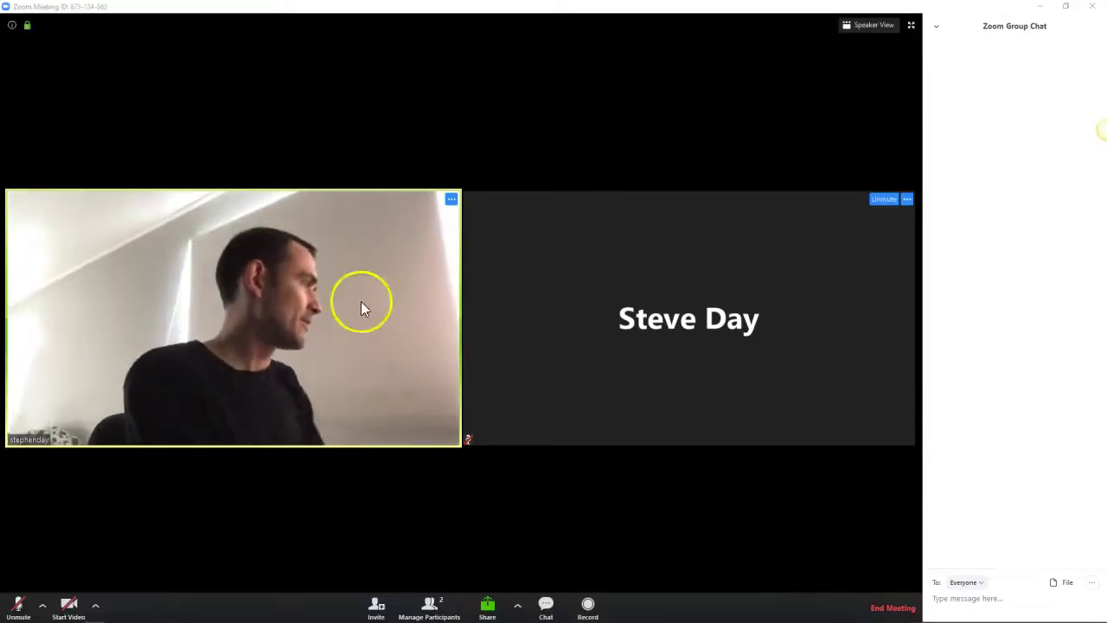
pyautogui.click(76, 608)
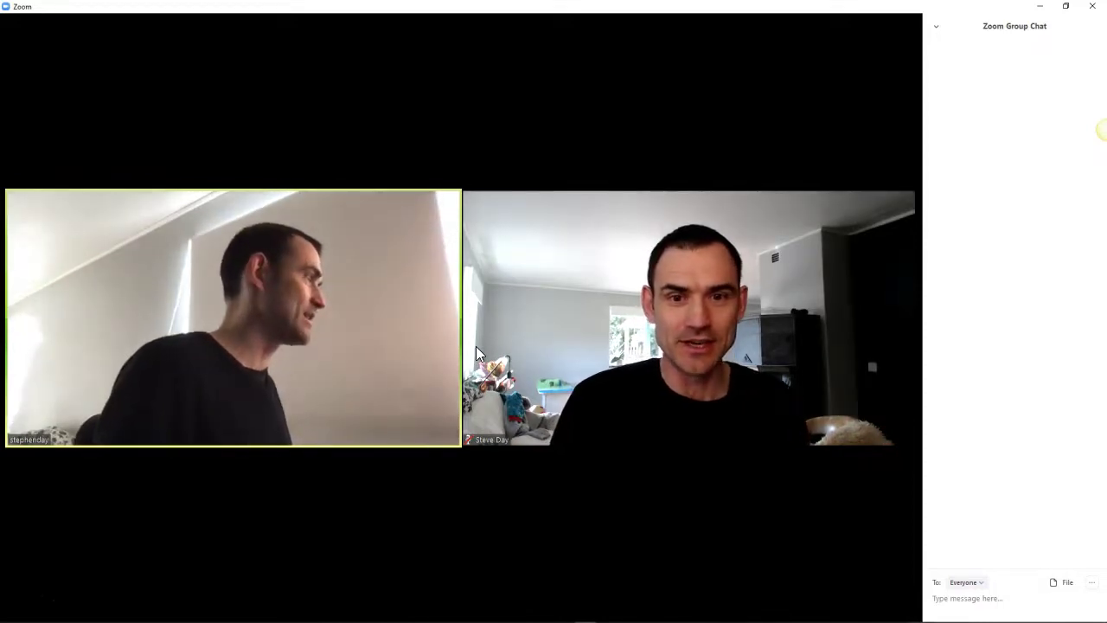
pyautogui.click(467, 252)
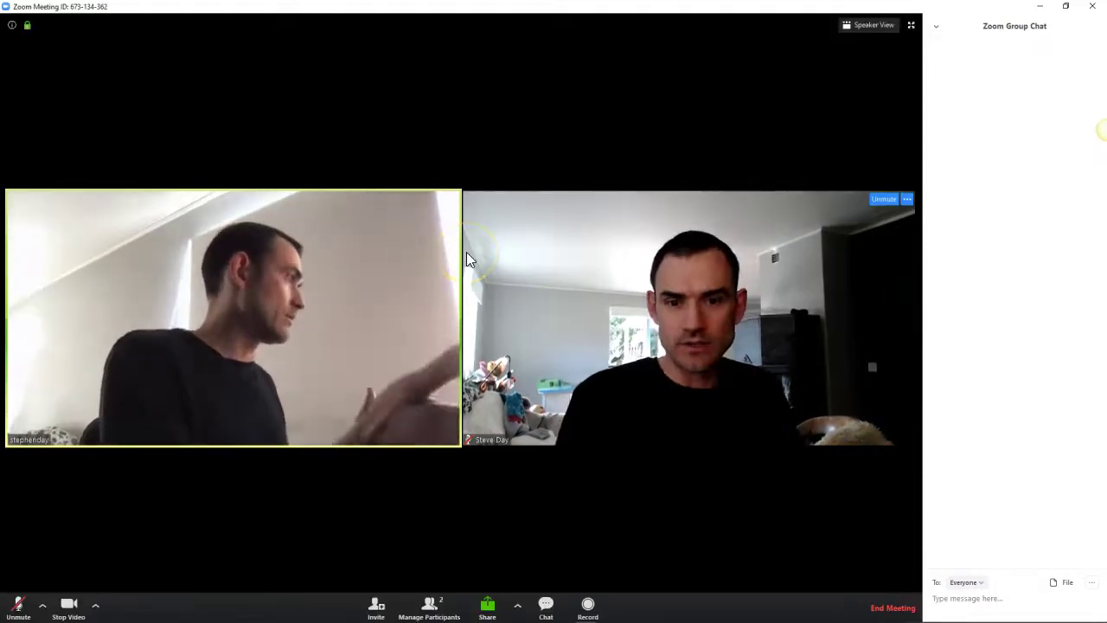
pyautogui.click(489, 603)
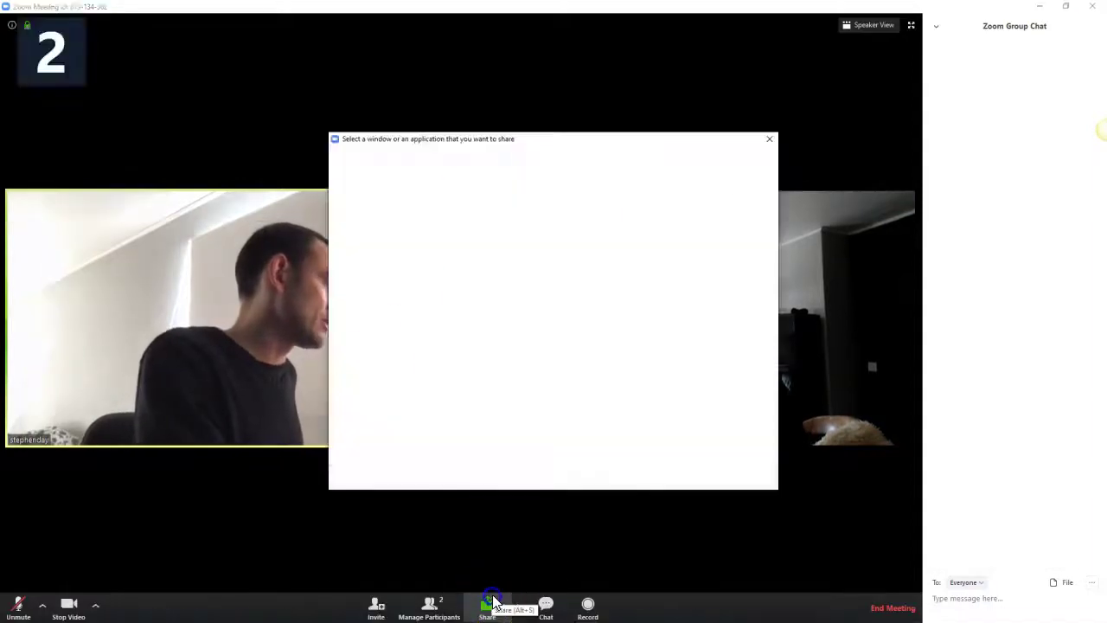
# Step: Share the Chrome window showing the Lucidchart mind map, then switch to speaker view
pyautogui.click(531, 302)
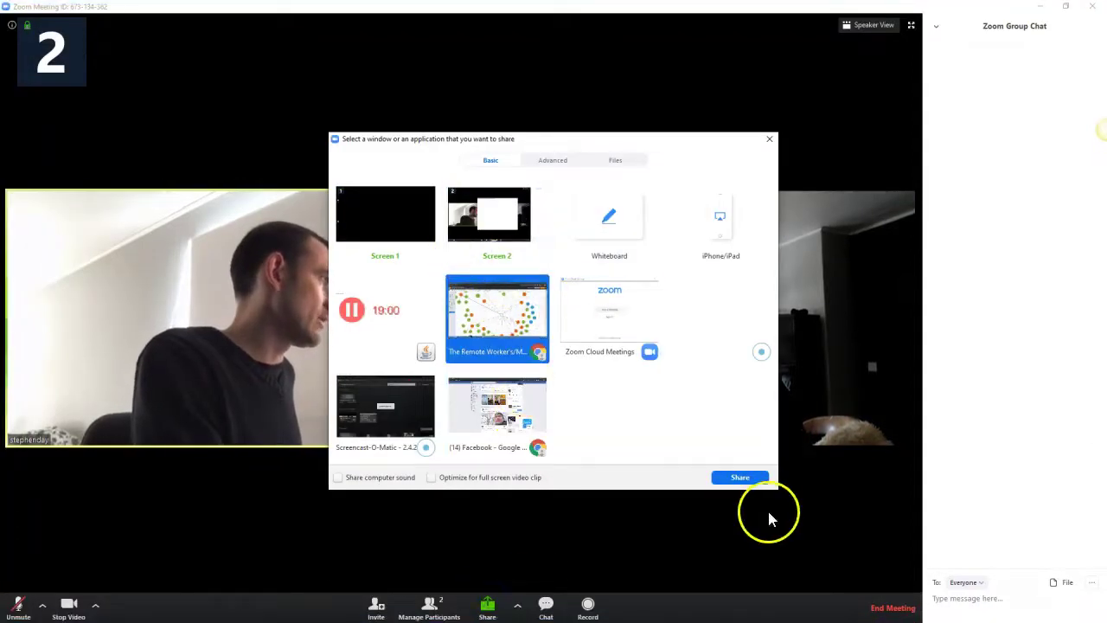
pyautogui.click(740, 477)
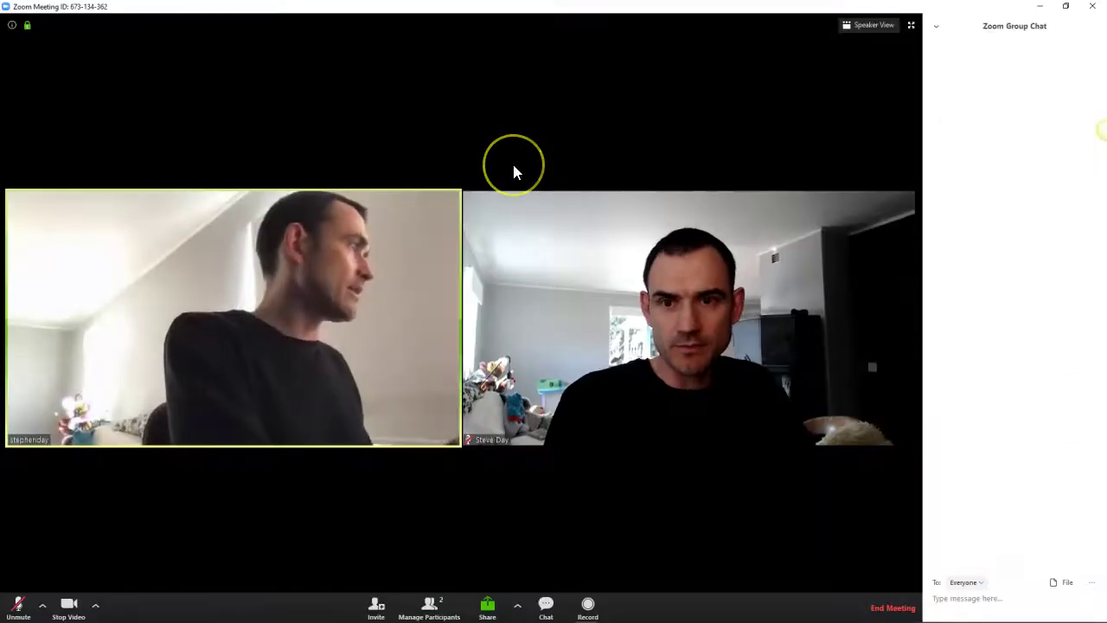
pyautogui.click(872, 25)
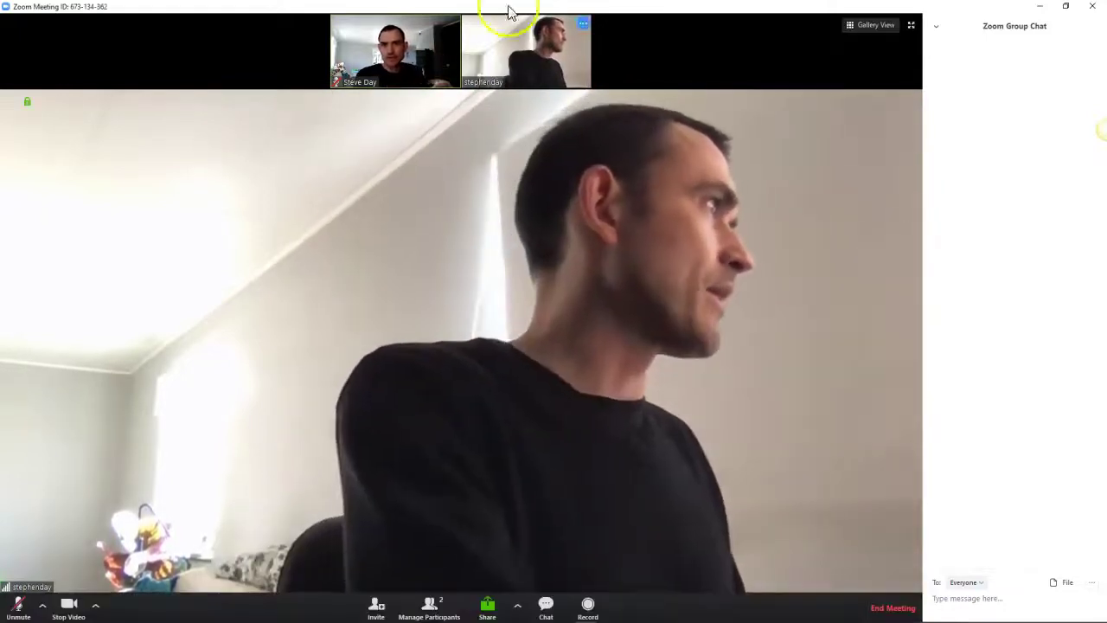
# Step: Unmute the microphone, switch to gallery view, and start typing 'hi' in the group chat
pyautogui.click(18, 605)
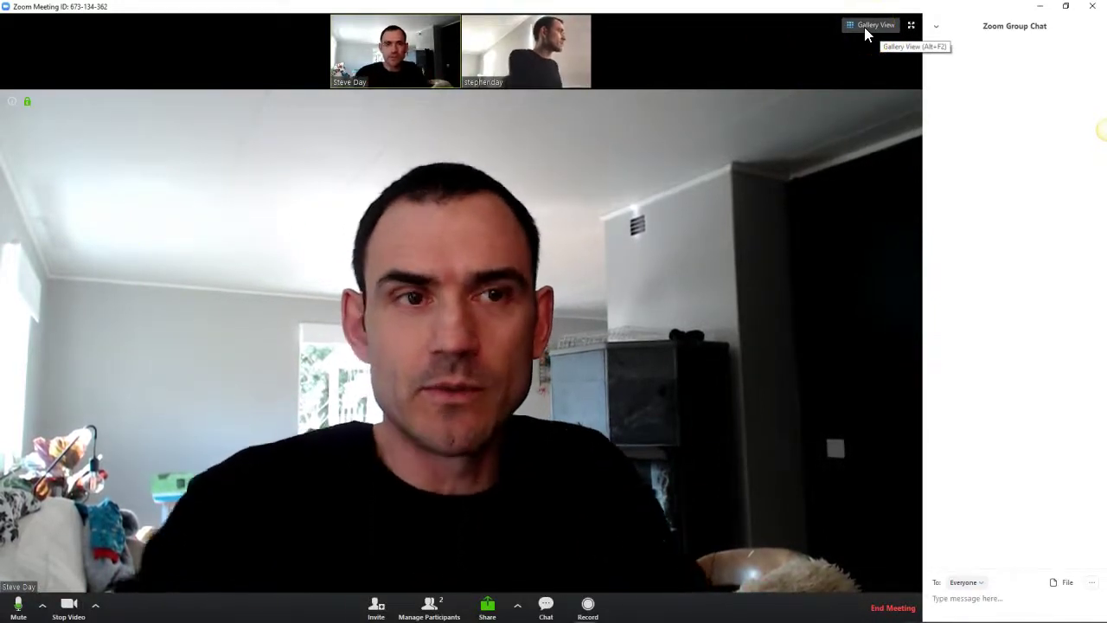
pyautogui.click(864, 26)
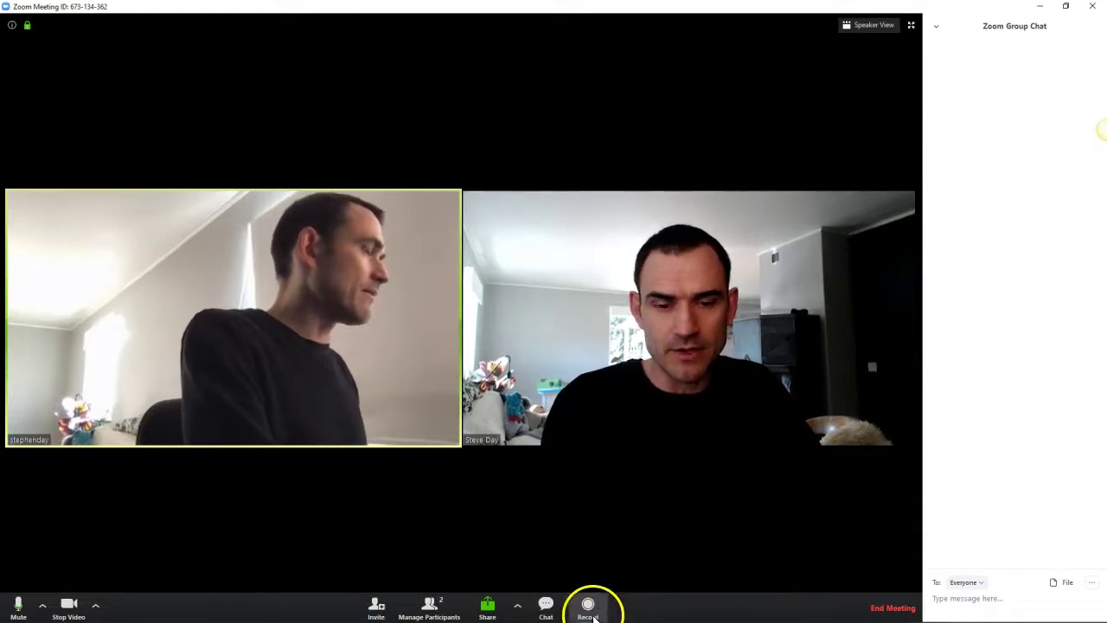
pyautogui.click(972, 598)
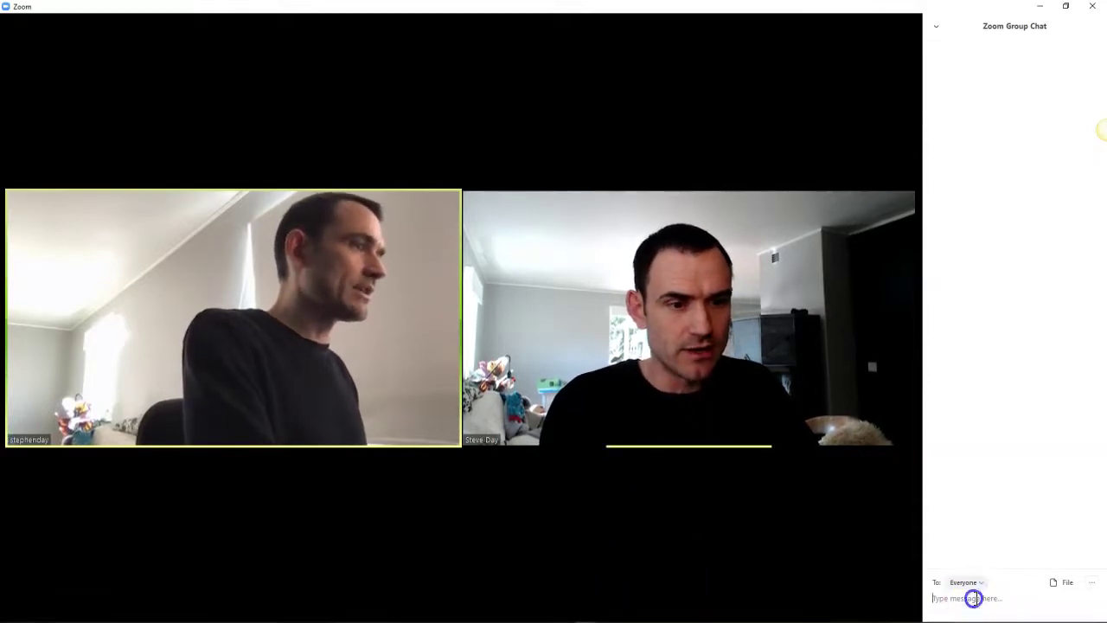
pyautogui.write('h')
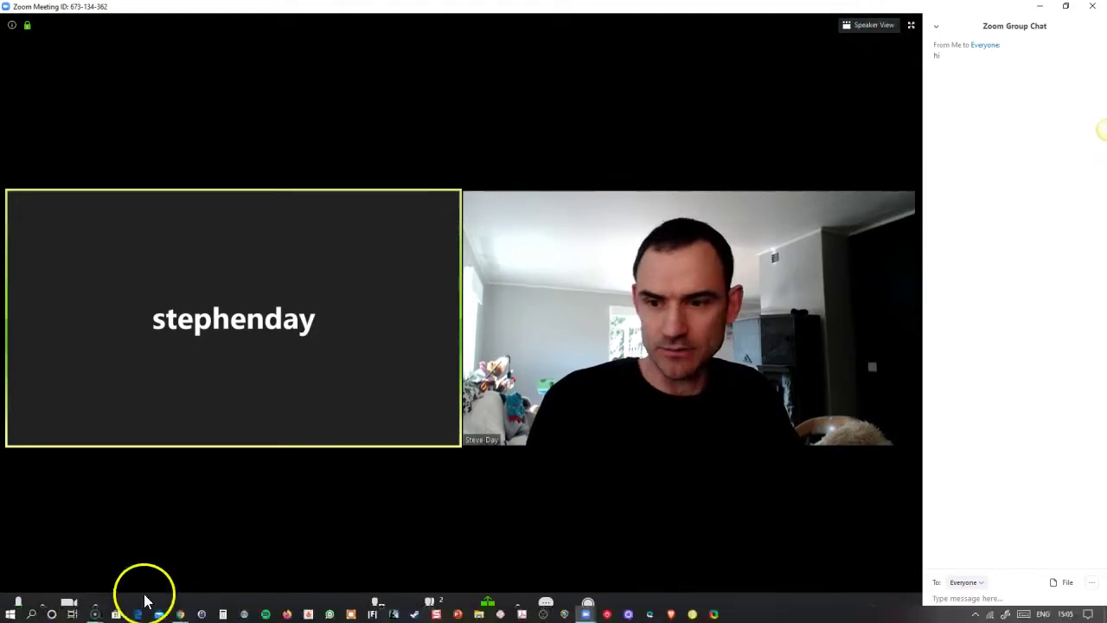
# Step: Turn off the camera, mute the microphone, and review the audio device options
pyautogui.click(76, 605)
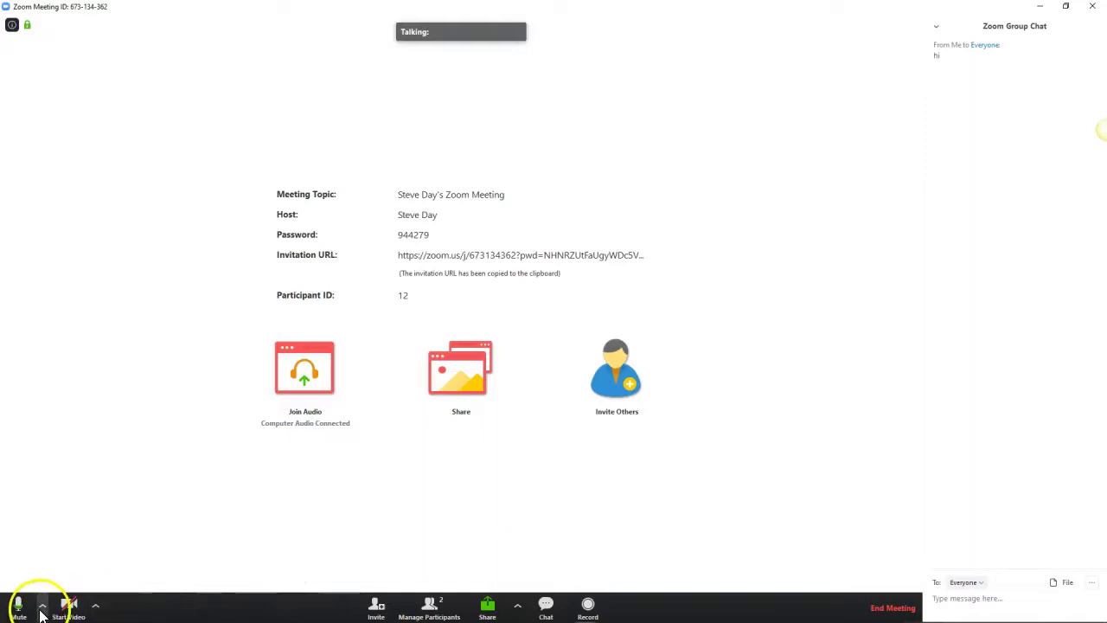
pyautogui.click(41, 605)
pyautogui.click(25, 612)
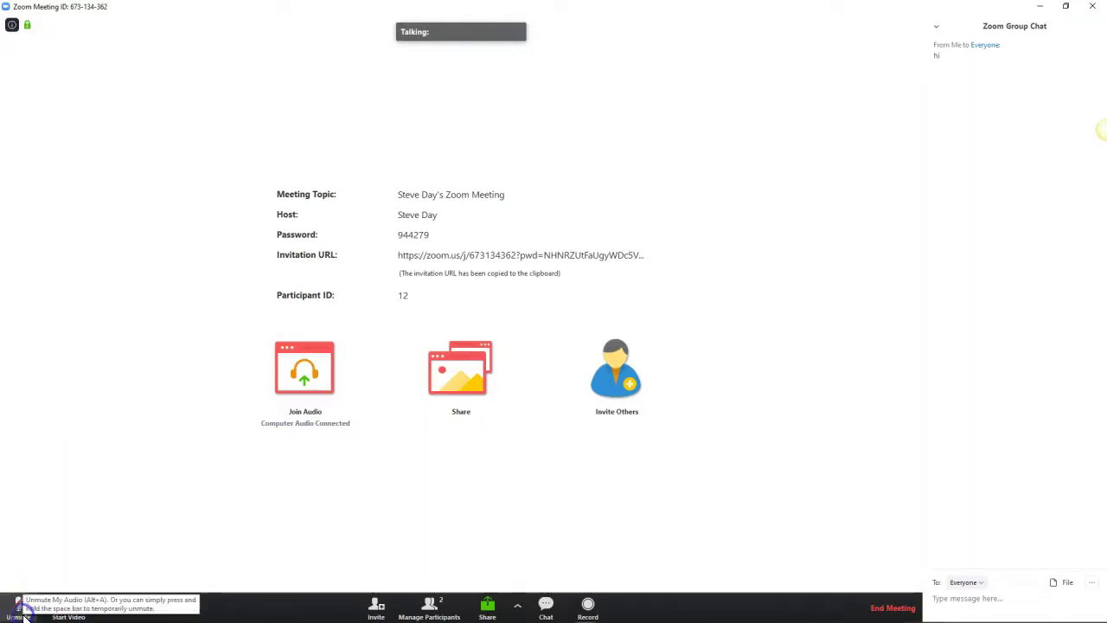
pyautogui.click(42, 606)
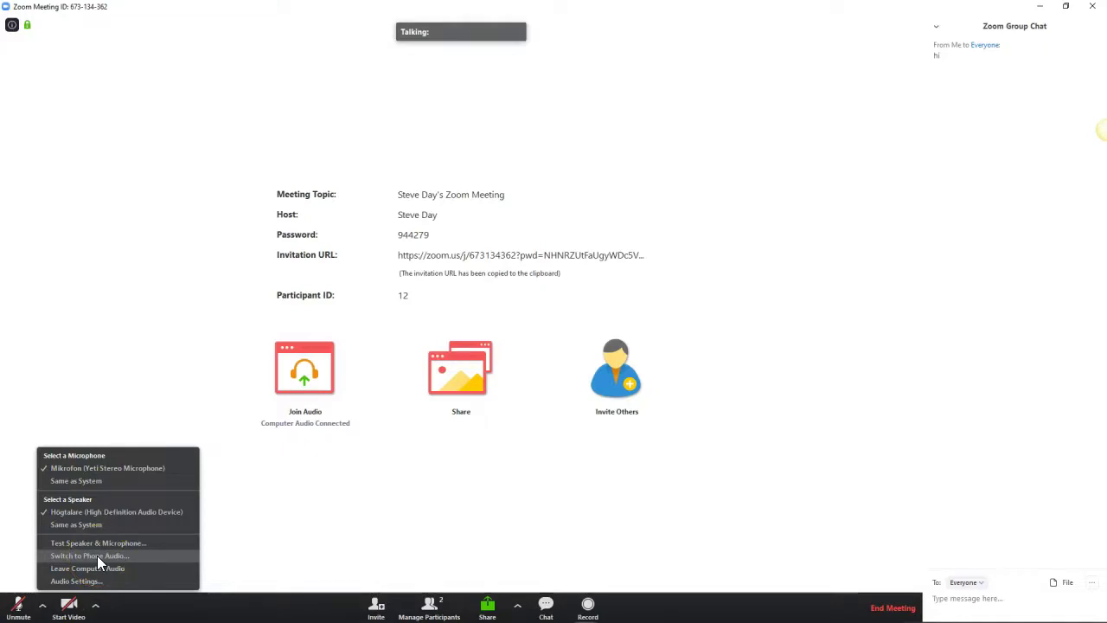
pyautogui.click(96, 604)
# Step: Check the camera options, close the group chat panel, and begin ending the meeting
pyautogui.click(95, 605)
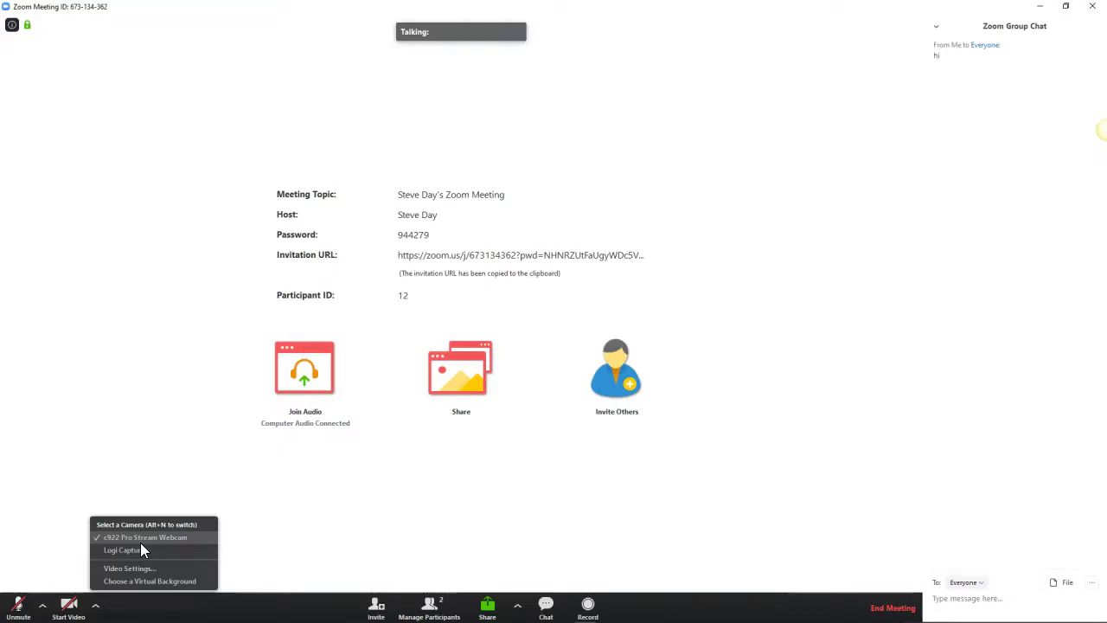
pyautogui.click(747, 609)
pyautogui.click(545, 607)
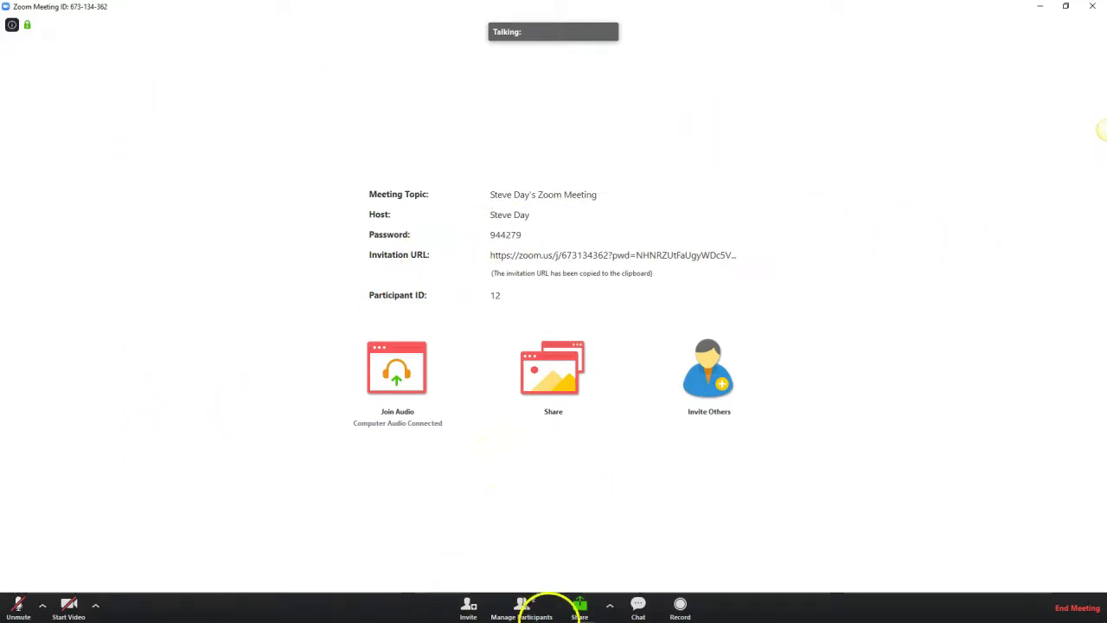
pyautogui.click(1055, 613)
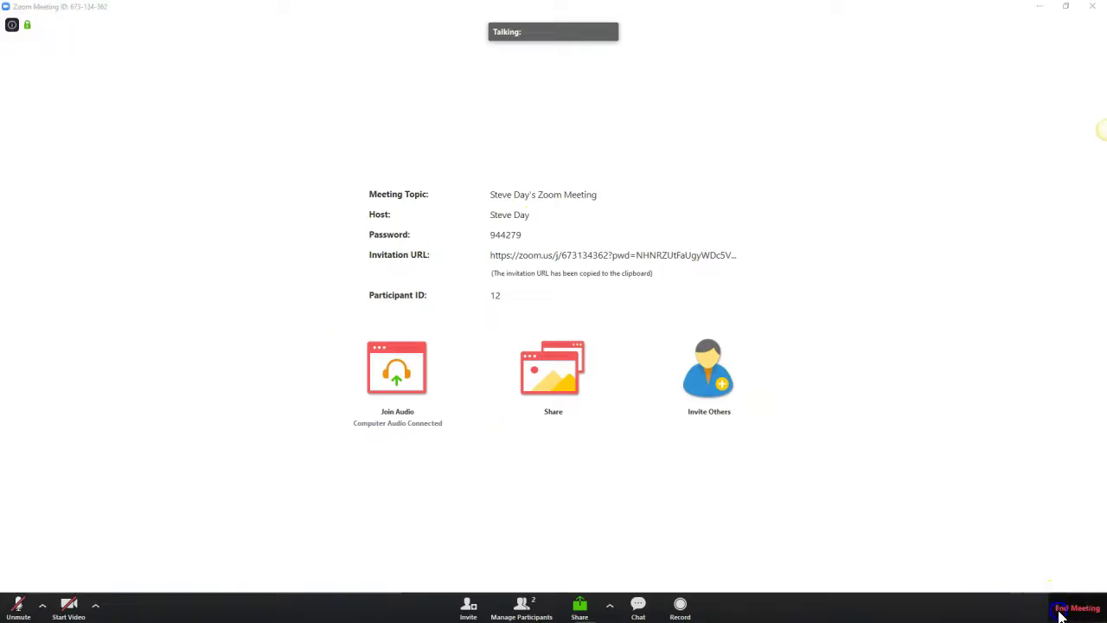
# Step: End the meeting for all participants and return to the Zoom homepage
pyautogui.click(575, 353)
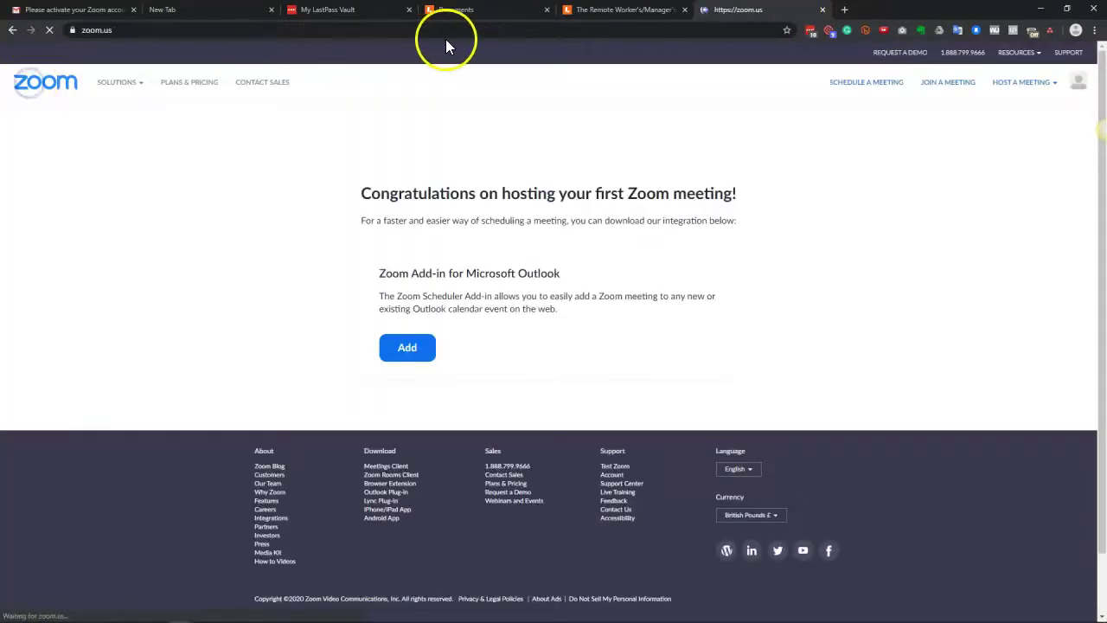
pyautogui.click(76, 81)
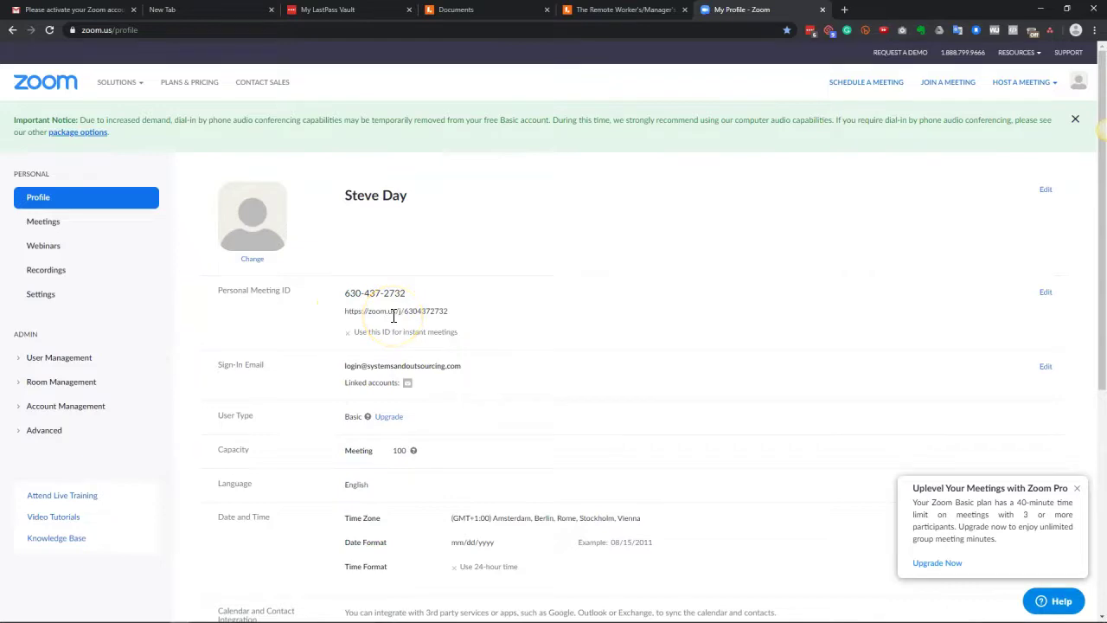
# Step: Cancel an edit of the Personal Meeting ID without saving, then scroll through the profile
pyautogui.click(329, 342)
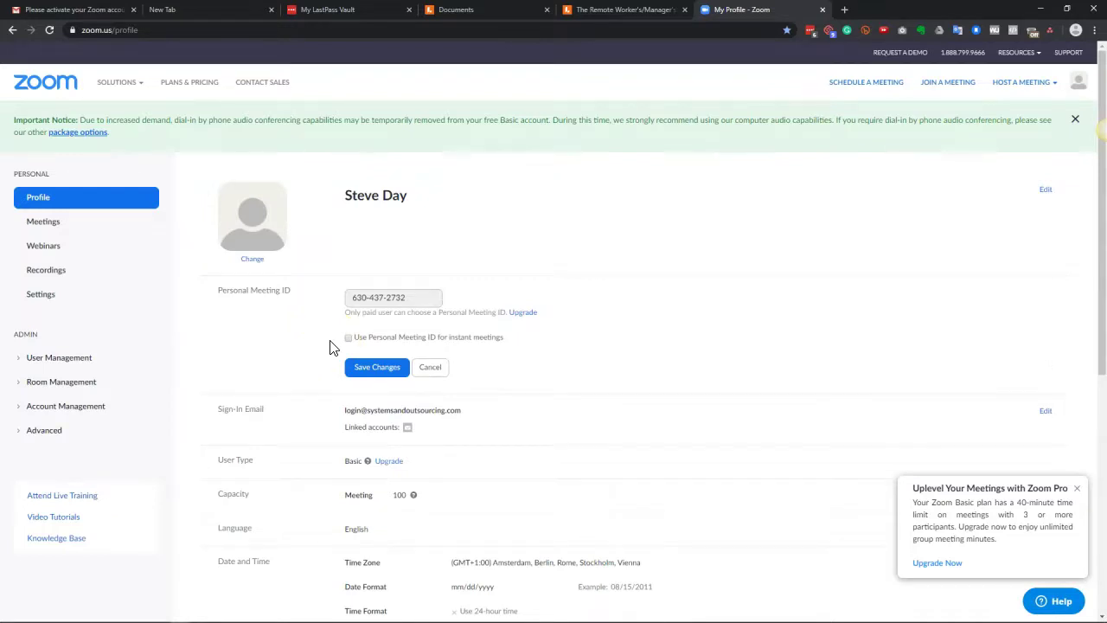
pyautogui.click(431, 369)
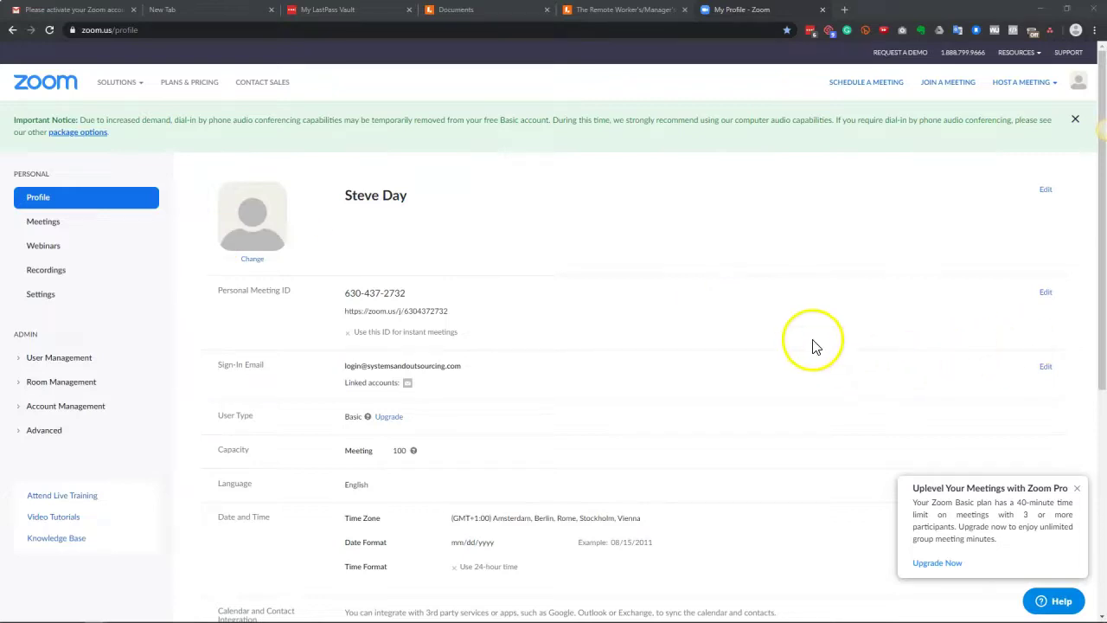
pyautogui.scroll(-2, 812, 346)
pyautogui.scroll(2, 519, 322)
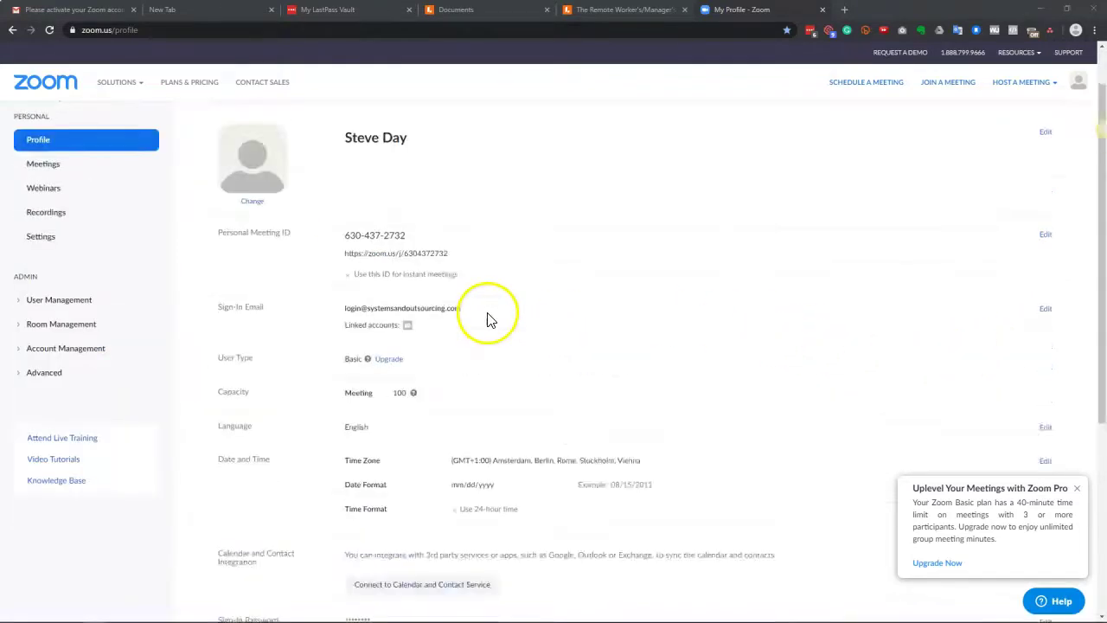
pyautogui.scroll(-1, 294, 303)
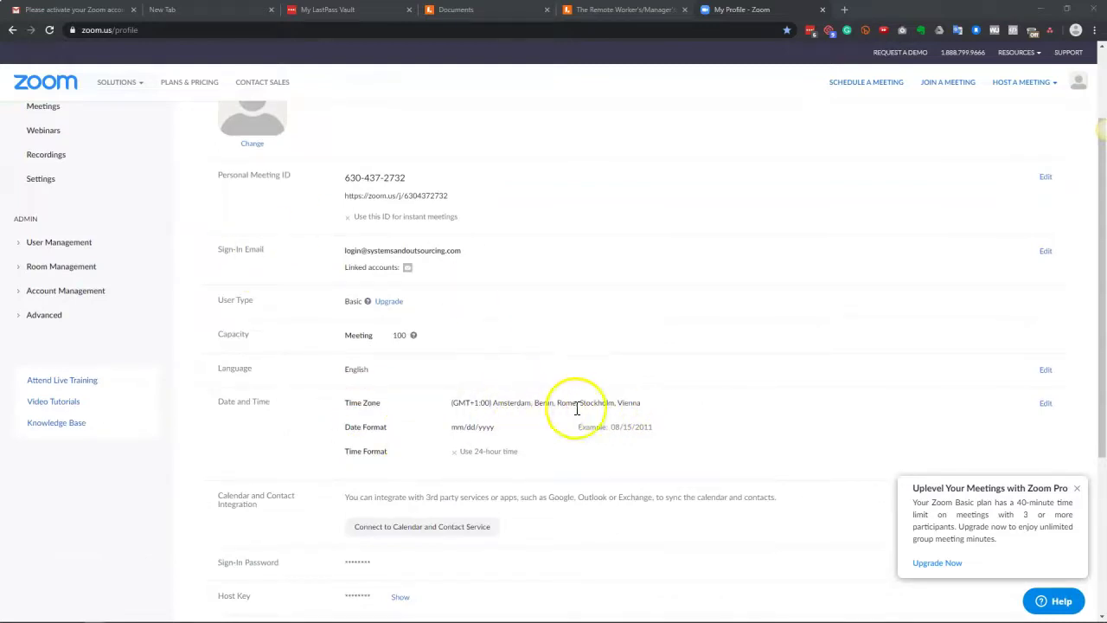
pyautogui.scroll(-2, 571, 403)
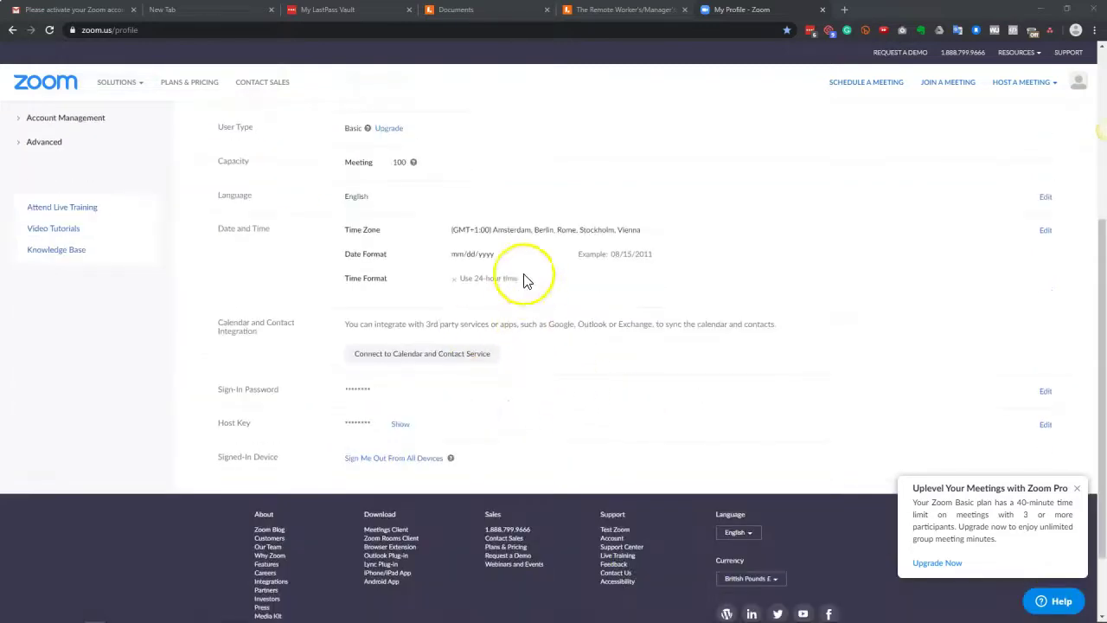
# Step: Open and dismiss Connect to Calendar and Contact Service, then go to Meetings
pyautogui.click(433, 354)
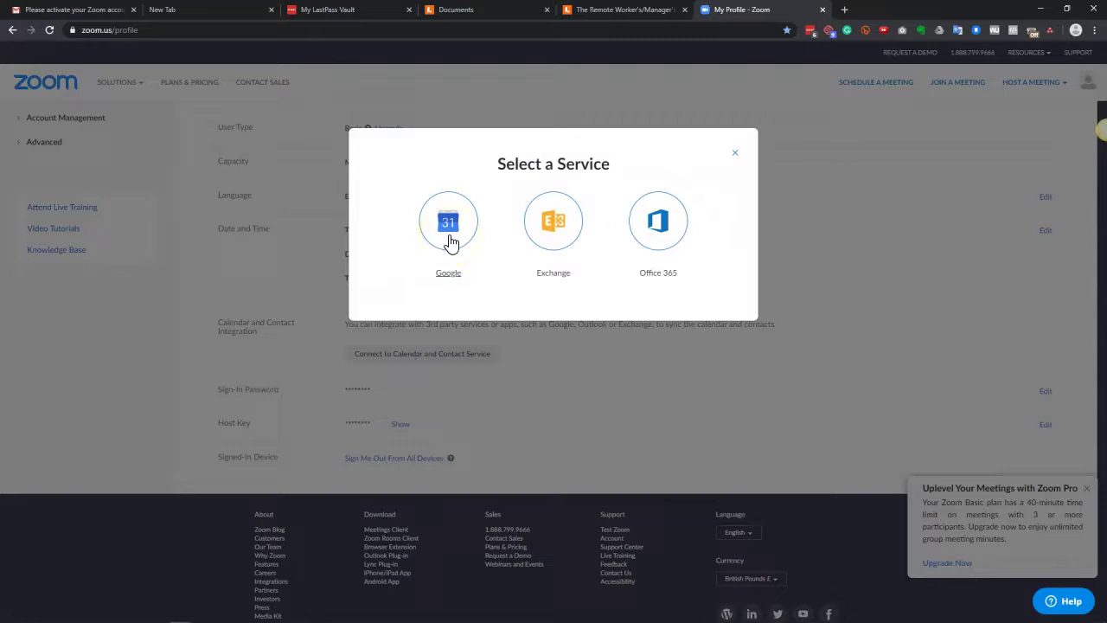
pyautogui.click(445, 237)
pyautogui.click(736, 156)
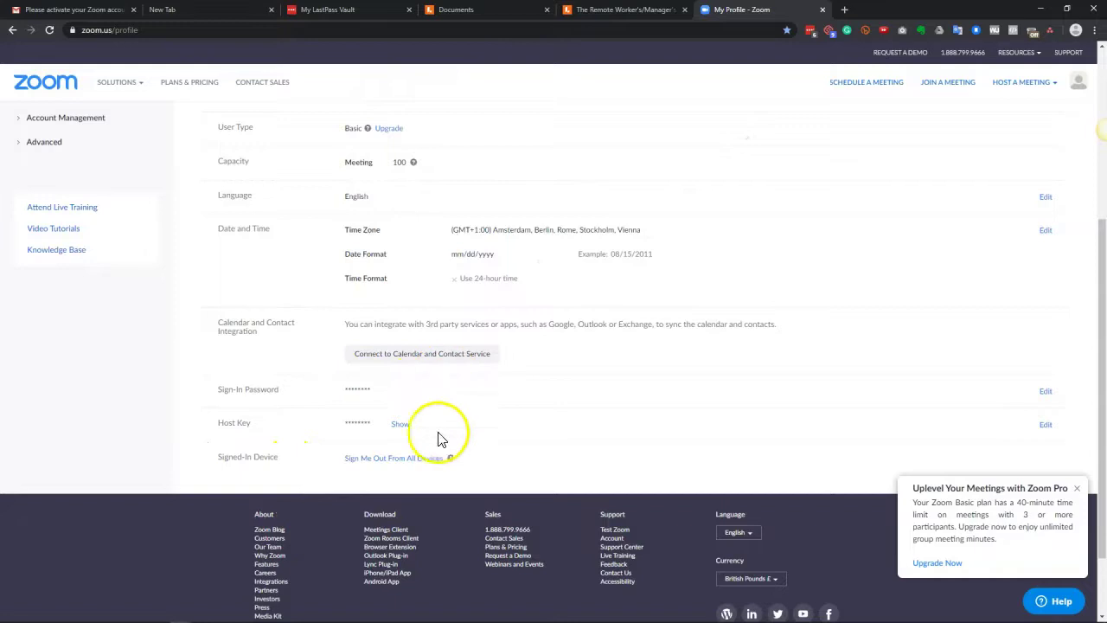
pyautogui.scroll(4, 588, 455)
pyautogui.click(55, 225)
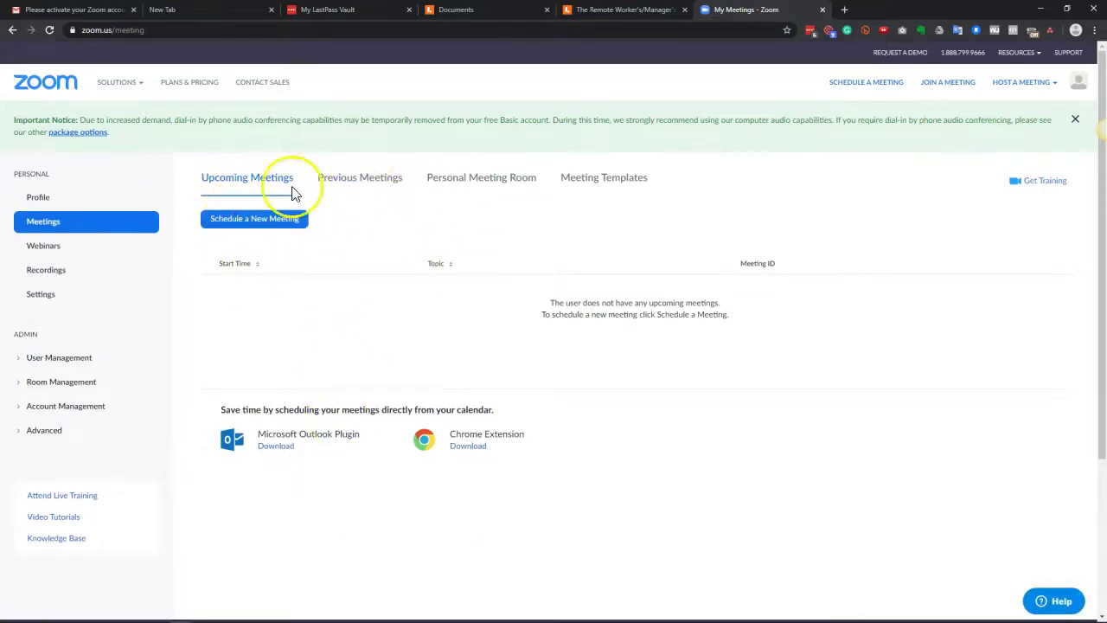
# Step: Browse Previous Meetings, Personal Meeting Room, Meeting Templates and Upcoming Meetings, then open Webinars
pyautogui.click(355, 183)
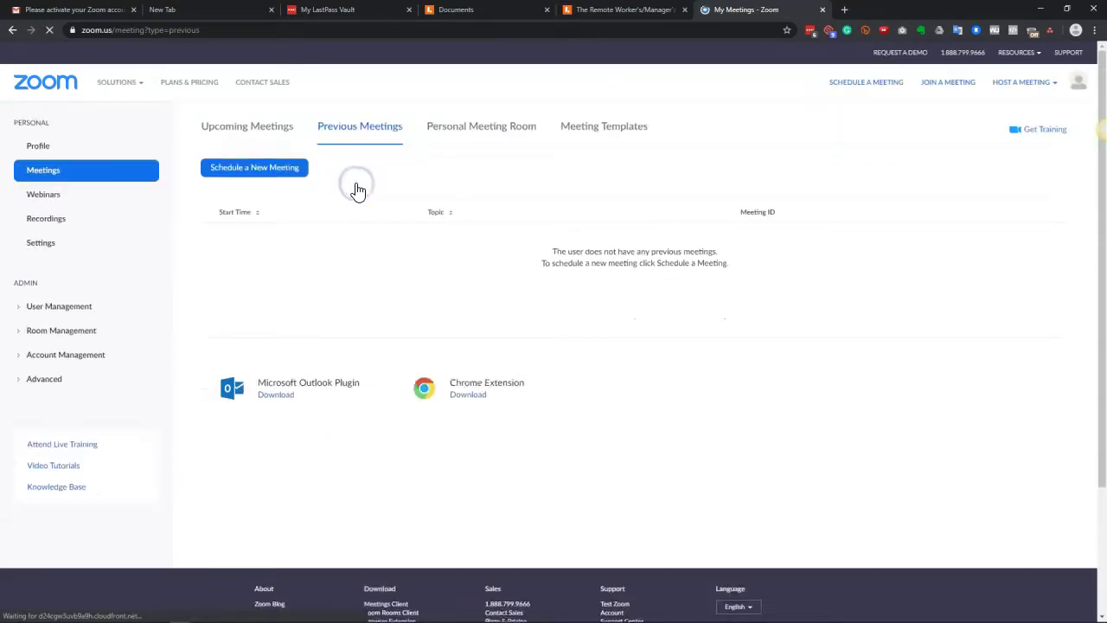
pyautogui.click(502, 130)
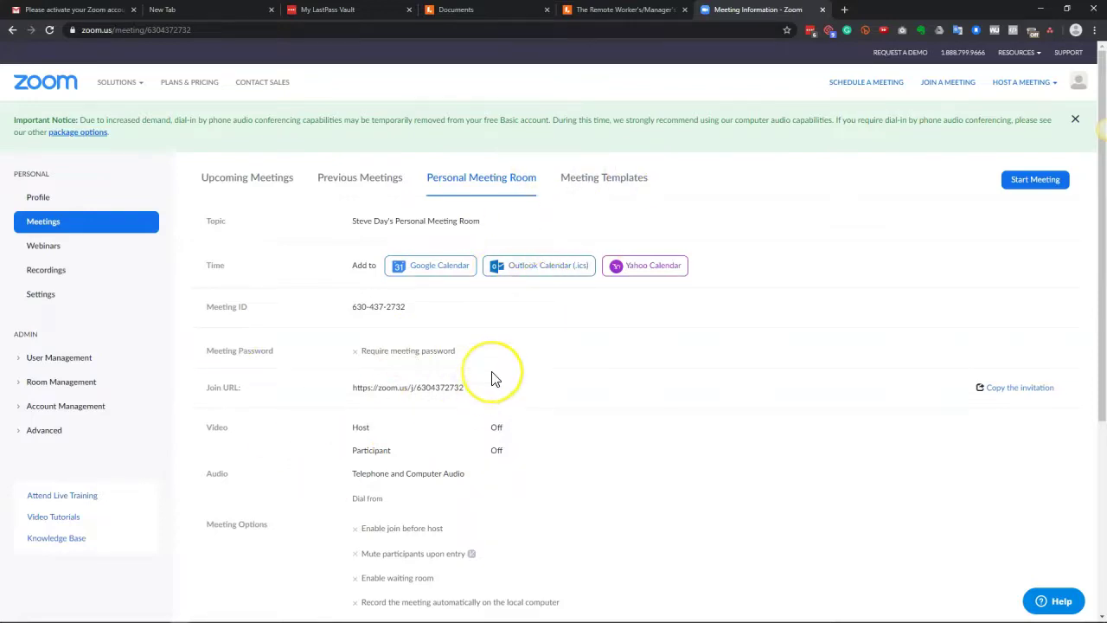
pyautogui.click(607, 180)
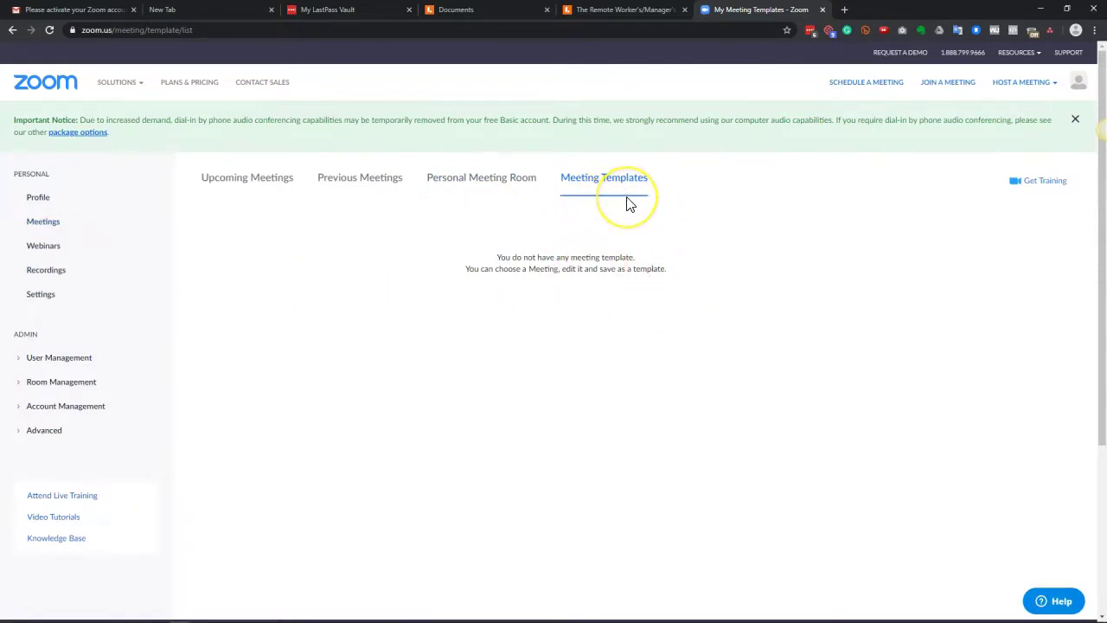
pyautogui.click(215, 189)
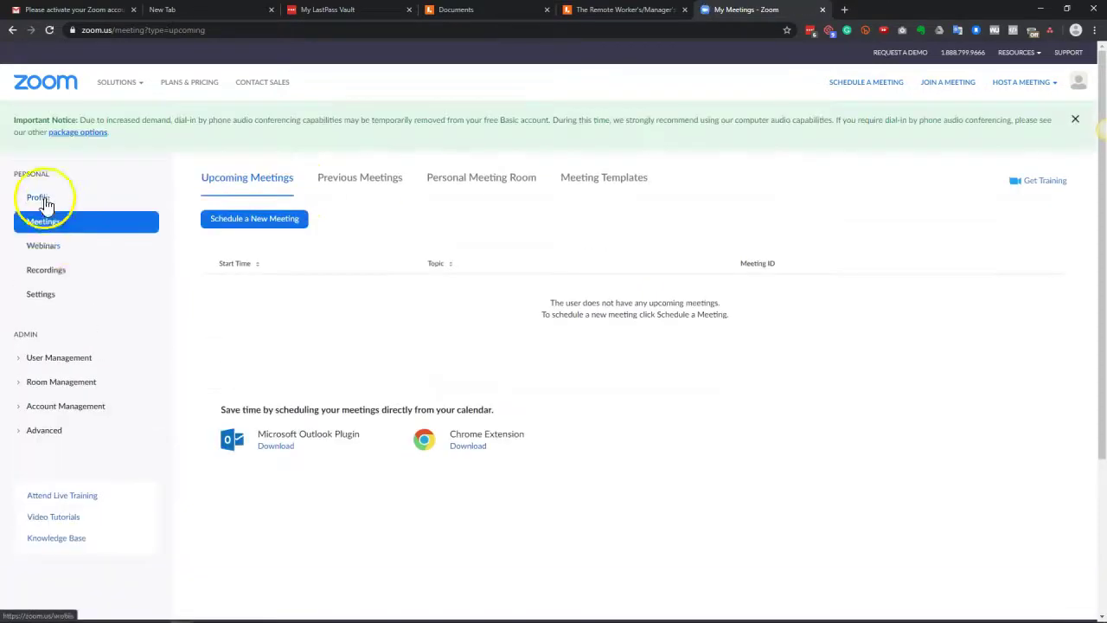
pyautogui.click(55, 250)
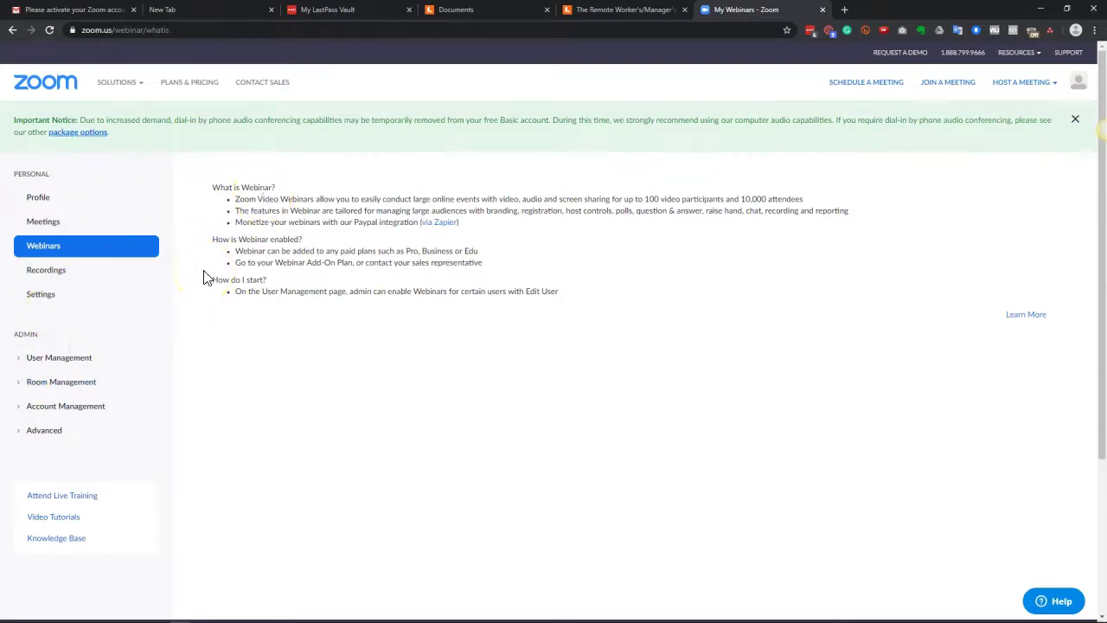
# Step: Open Recordings, view the Local Recordings tab, then open the Recording settings
pyautogui.click(60, 272)
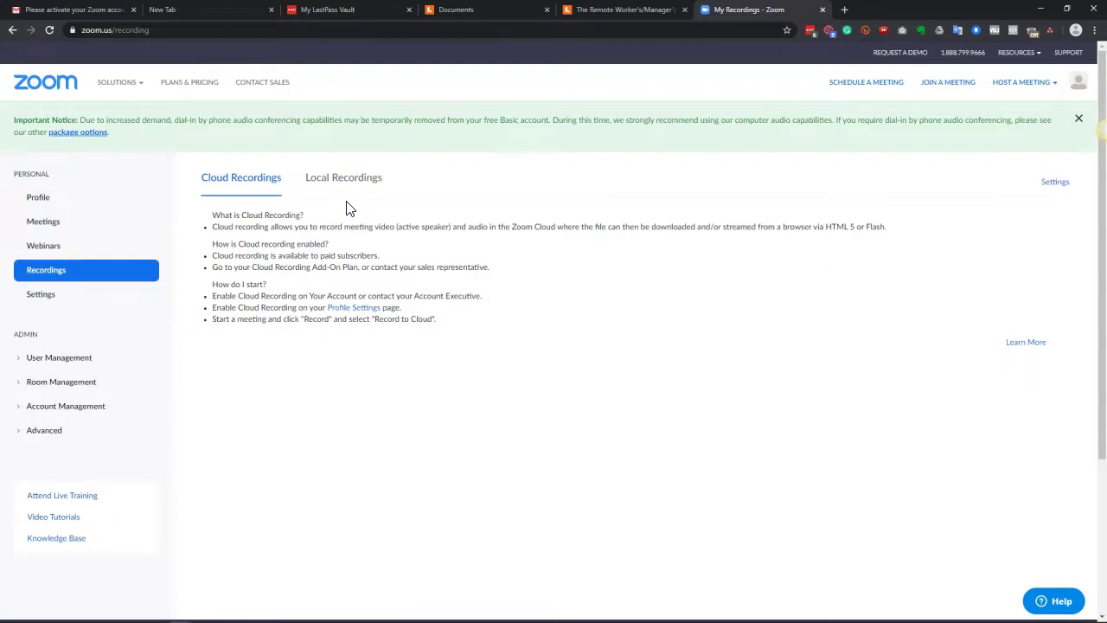
pyautogui.click(350, 179)
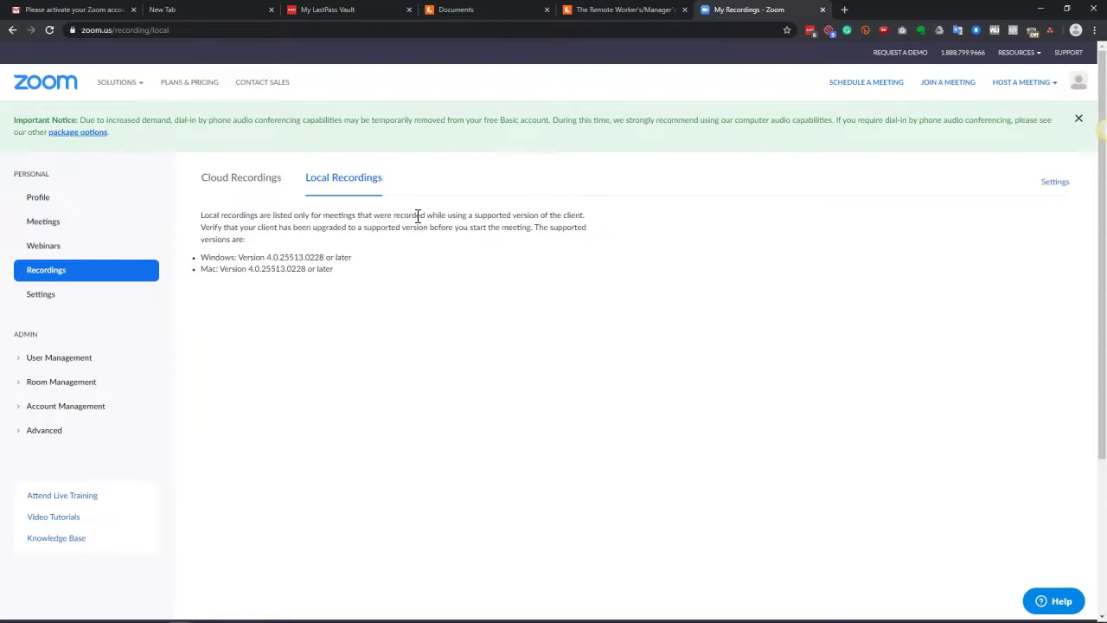
pyautogui.click(1049, 182)
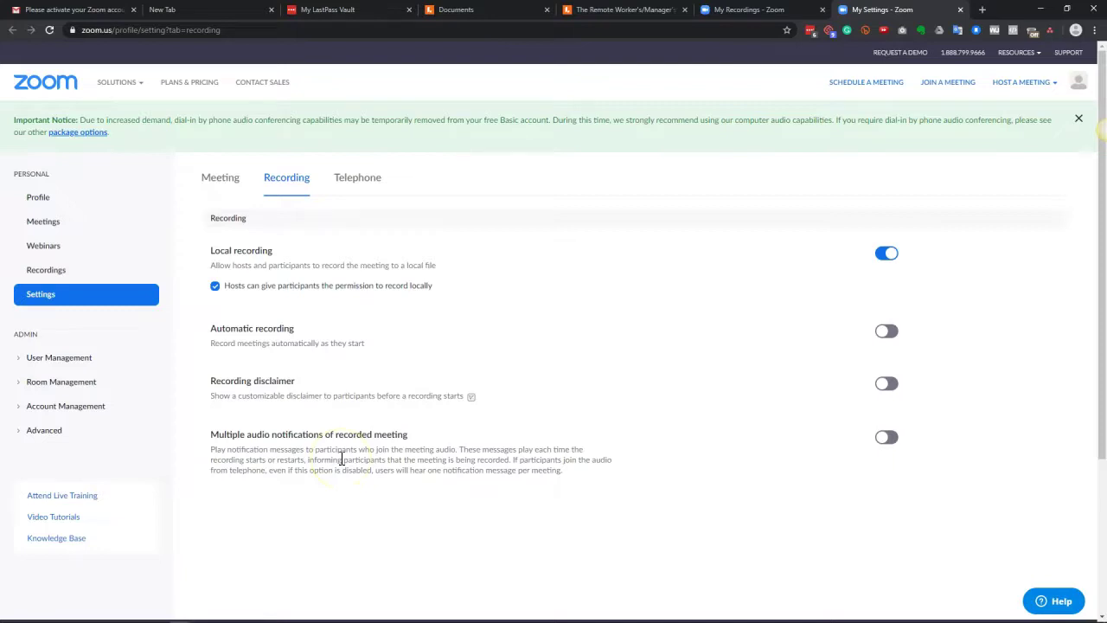
# Step: Launch the Zoom desktop app from the taskbar and sign in to the Pro account
pyautogui.moveTo(259, 610)
pyautogui.click(578, 614)
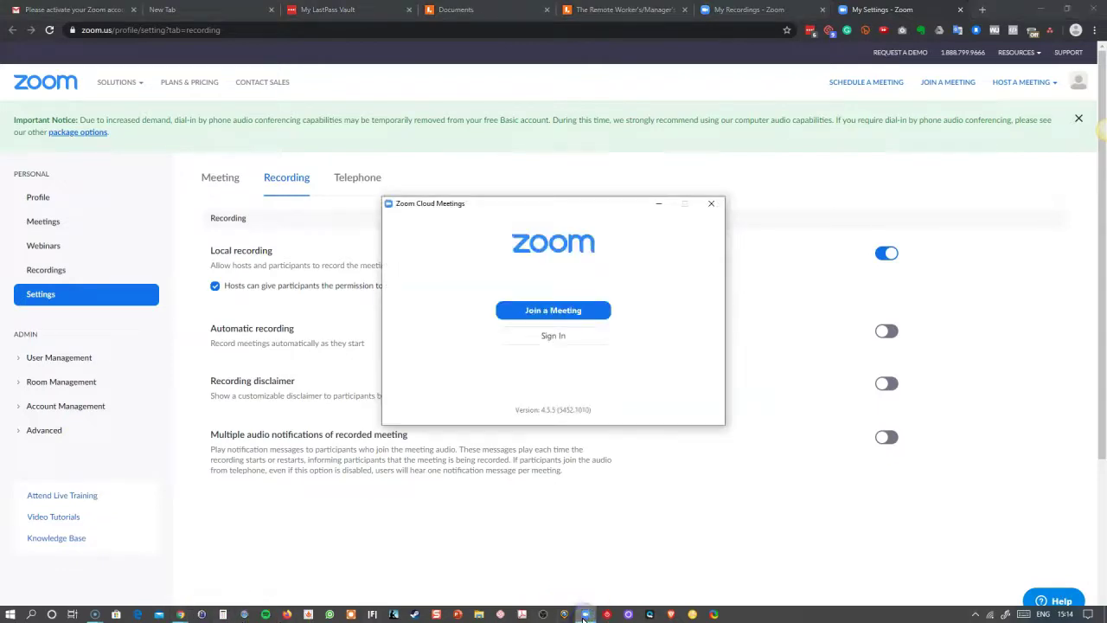
pyautogui.click(562, 335)
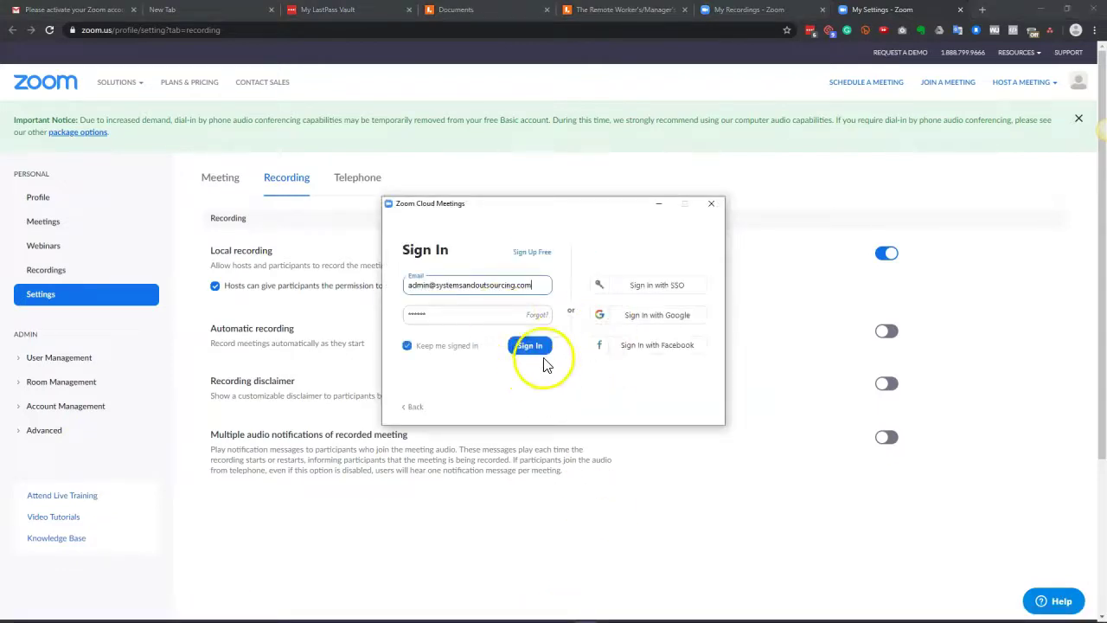
pyautogui.click(515, 349)
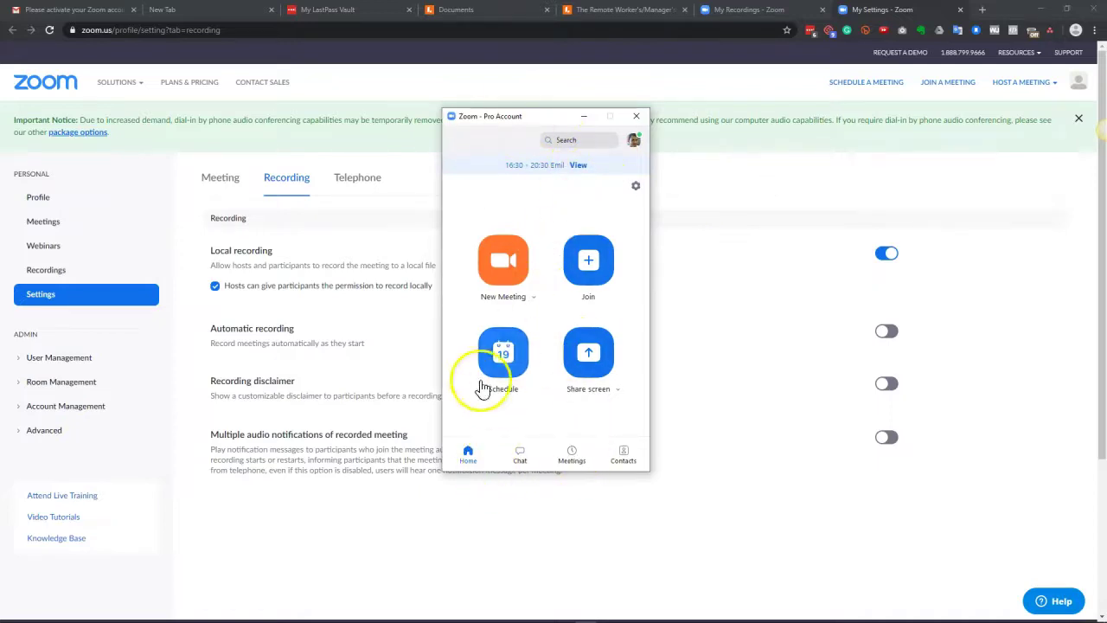
# Step: View the desktop app's Recording settings and open the local recording folder
pyautogui.click(636, 188)
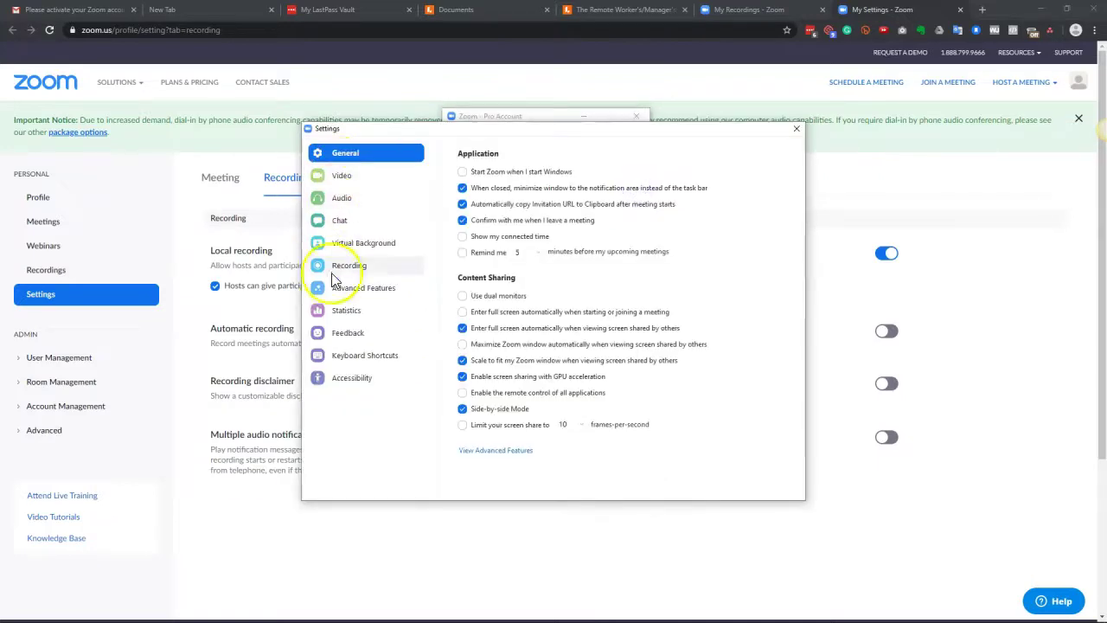
pyautogui.click(333, 271)
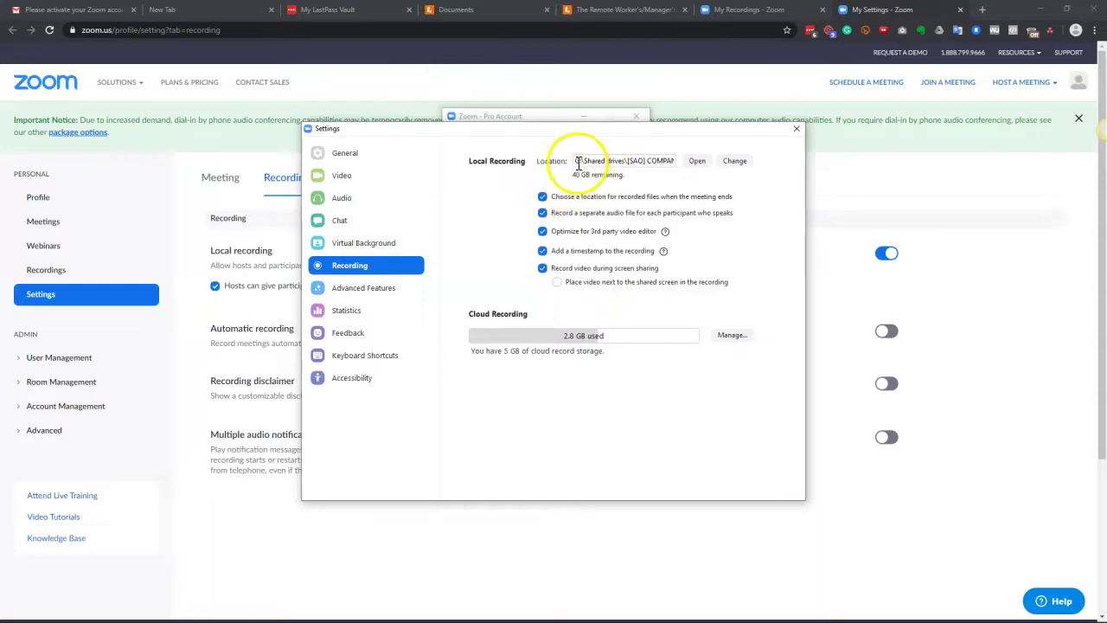
pyautogui.click(699, 163)
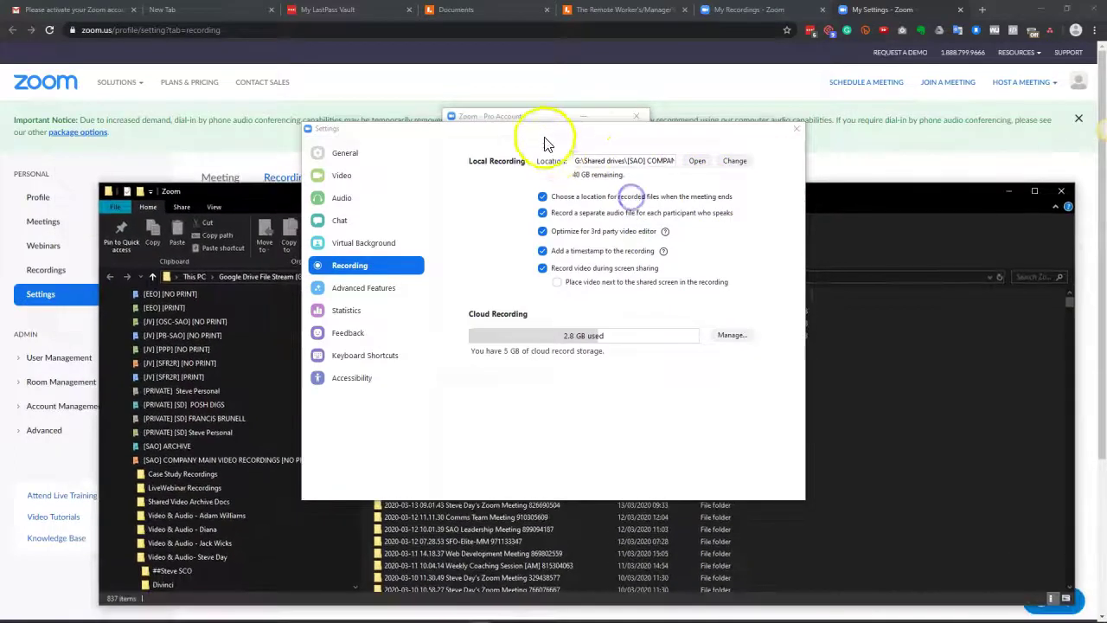
# Step: Drag the settings and recordings folder windows off screen and nudge the Zoom client right
pyautogui.moveTo(549, 131); pyautogui.dragTo(1106, 124)
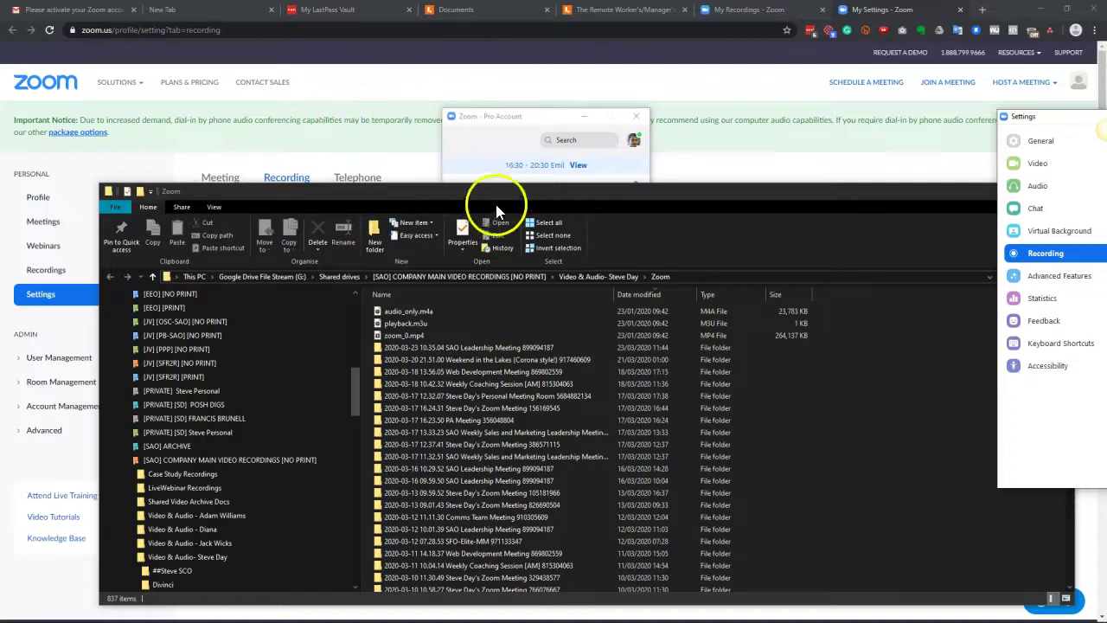
pyautogui.moveTo(511, 200); pyautogui.dragTo(1106, 189)
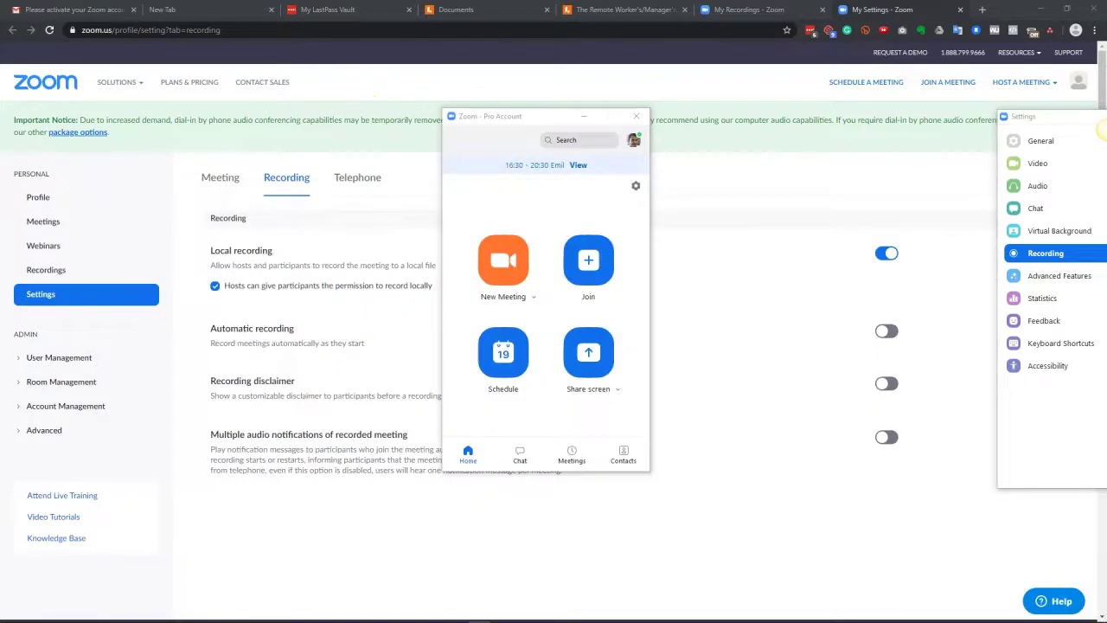
pyautogui.moveTo(1102, 130); pyautogui.dragTo(1106, 138)
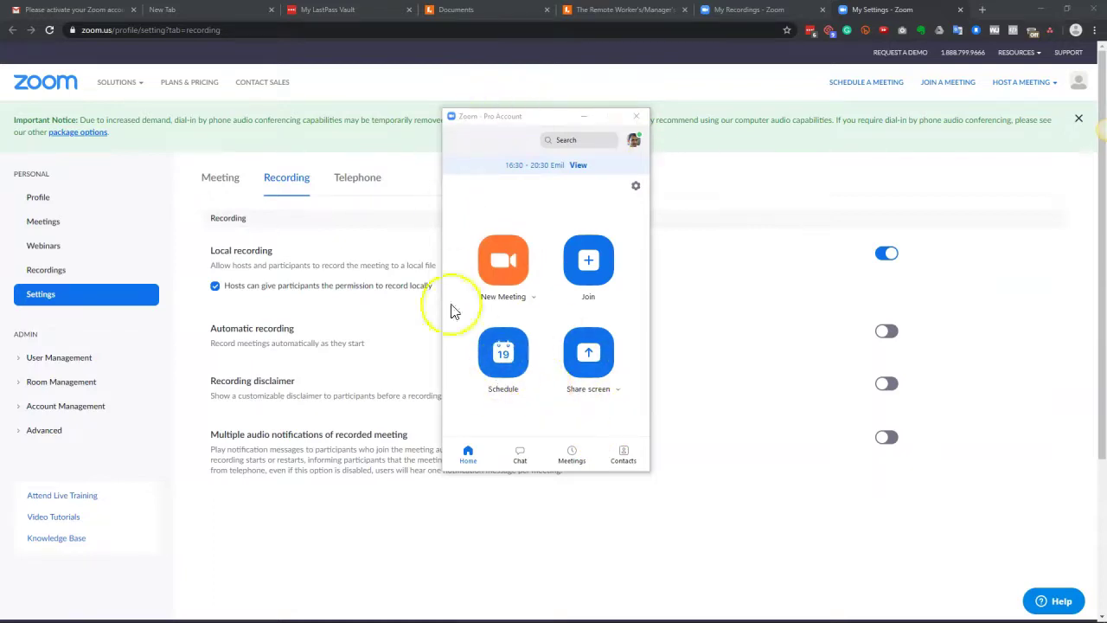
pyautogui.moveTo(539, 117); pyautogui.dragTo(585, 116)
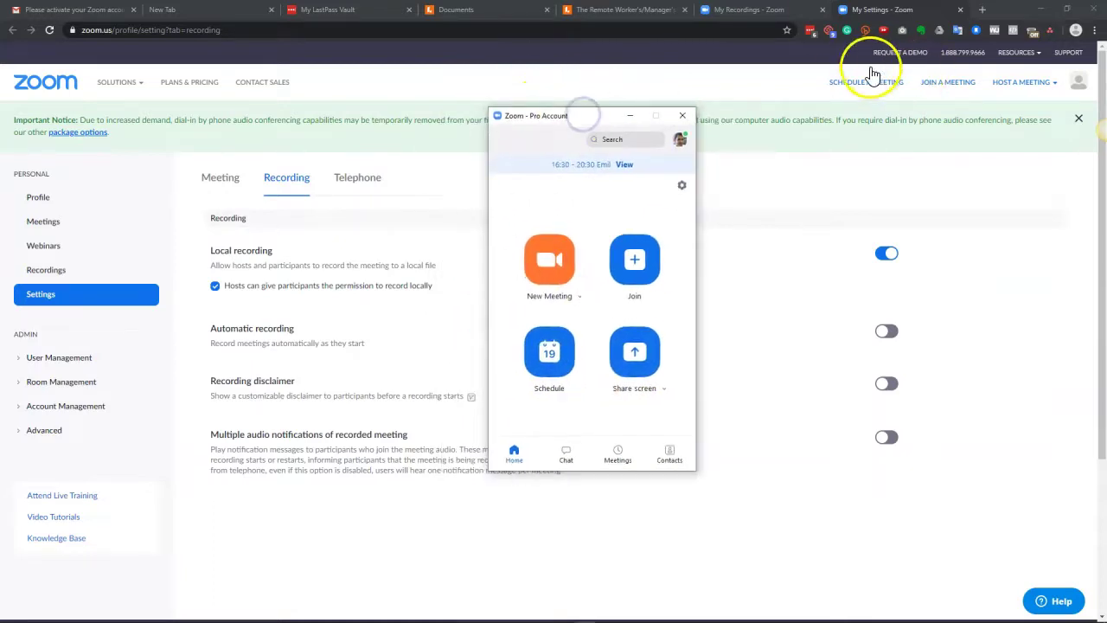
# Step: Open the web Schedule a Meeting page, toggle Recurring meeting on and off, then open the client's Schedule dialog
pyautogui.moveTo(1003, 11); pyautogui.dragTo(700, 30)
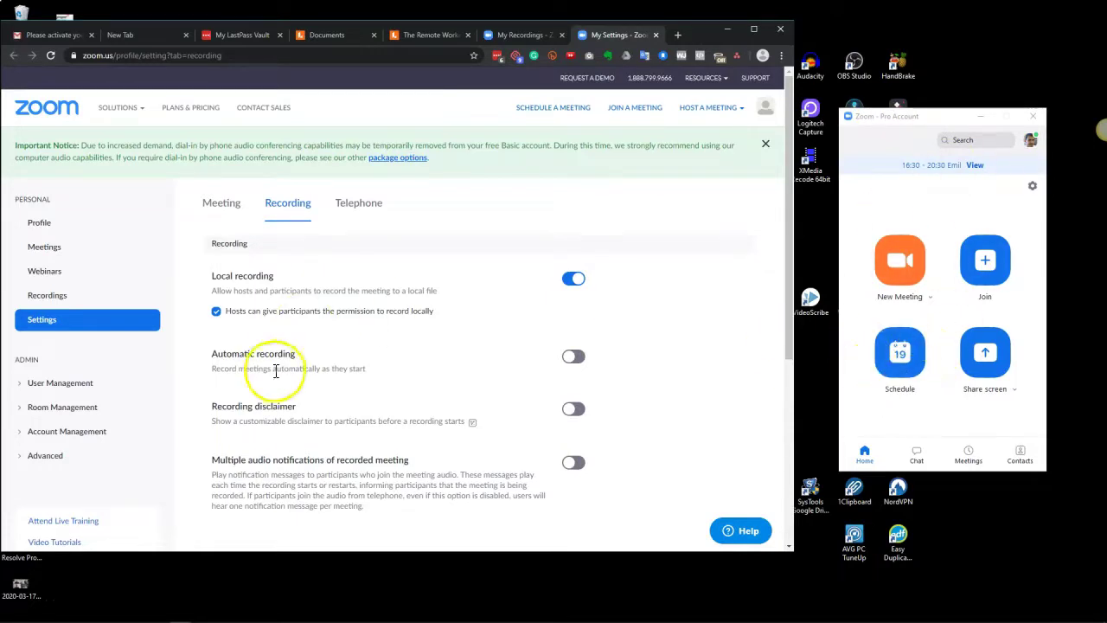
pyautogui.click(561, 111)
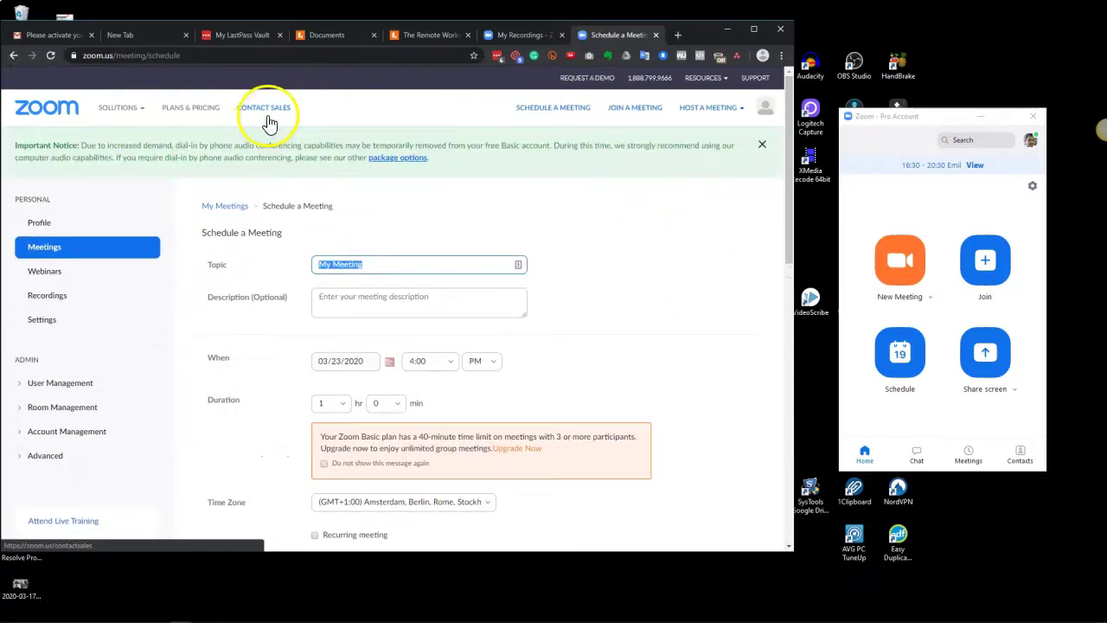
pyautogui.scroll(-3, 240, 389)
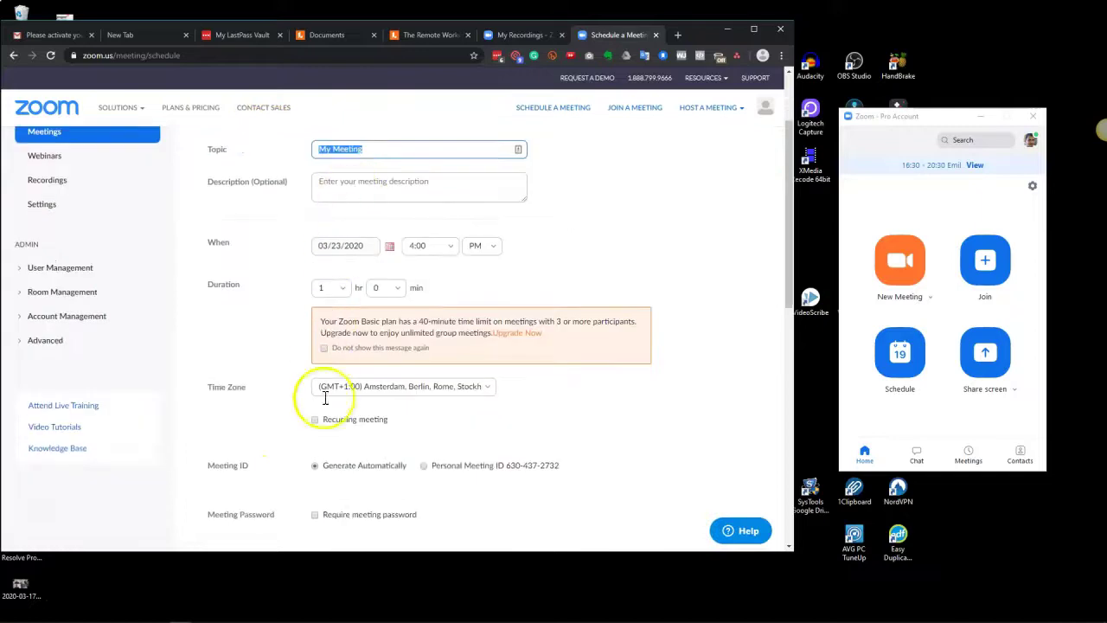
pyautogui.click(315, 419)
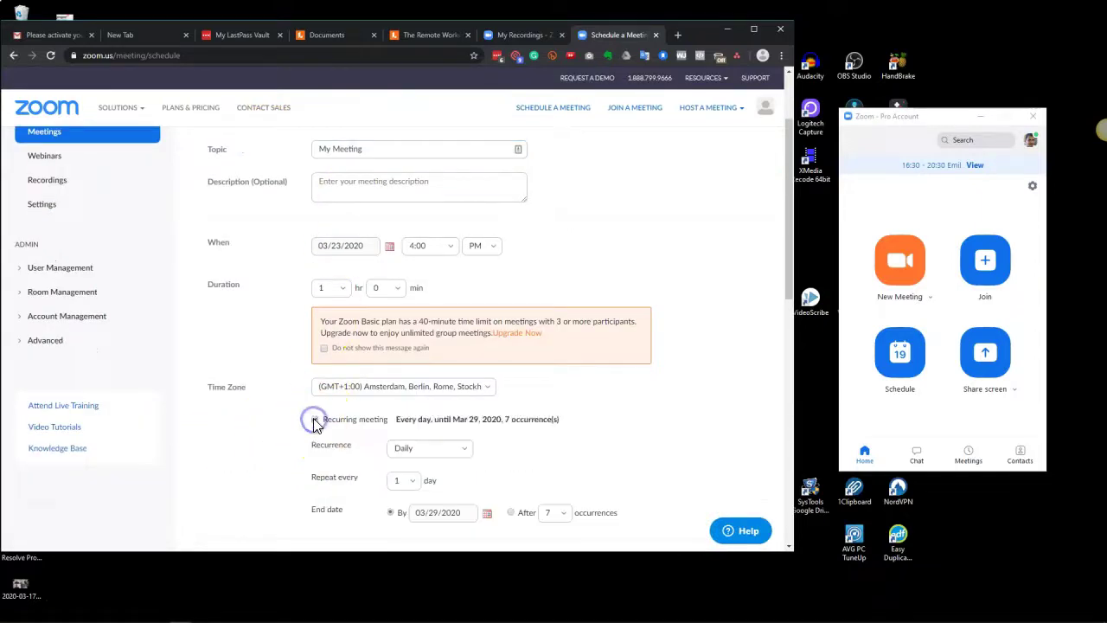
pyautogui.click(315, 418)
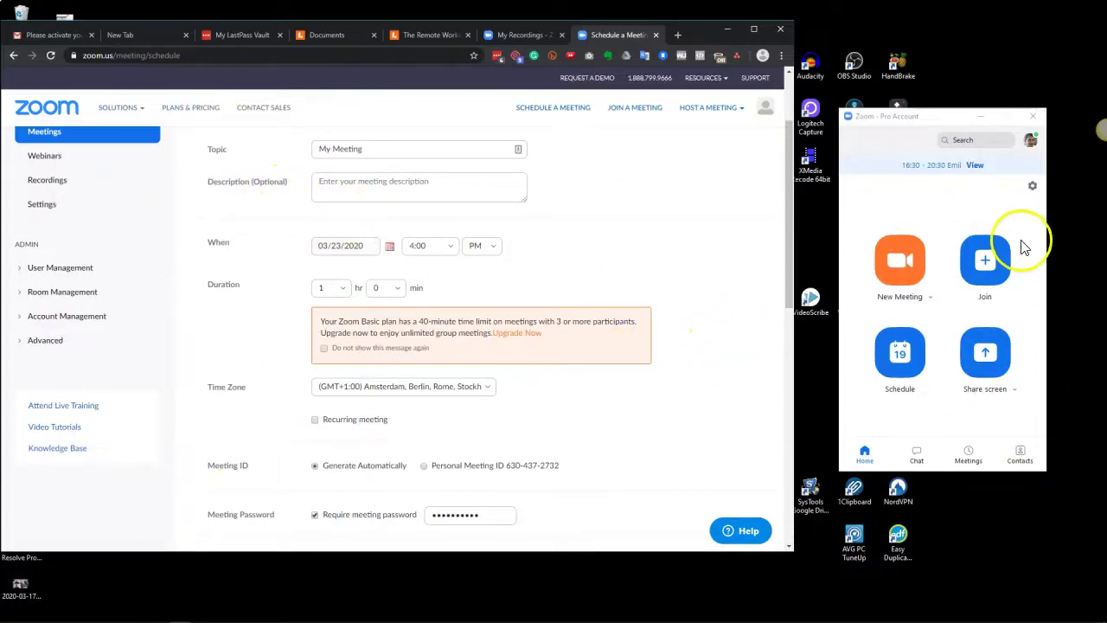
pyautogui.click(901, 349)
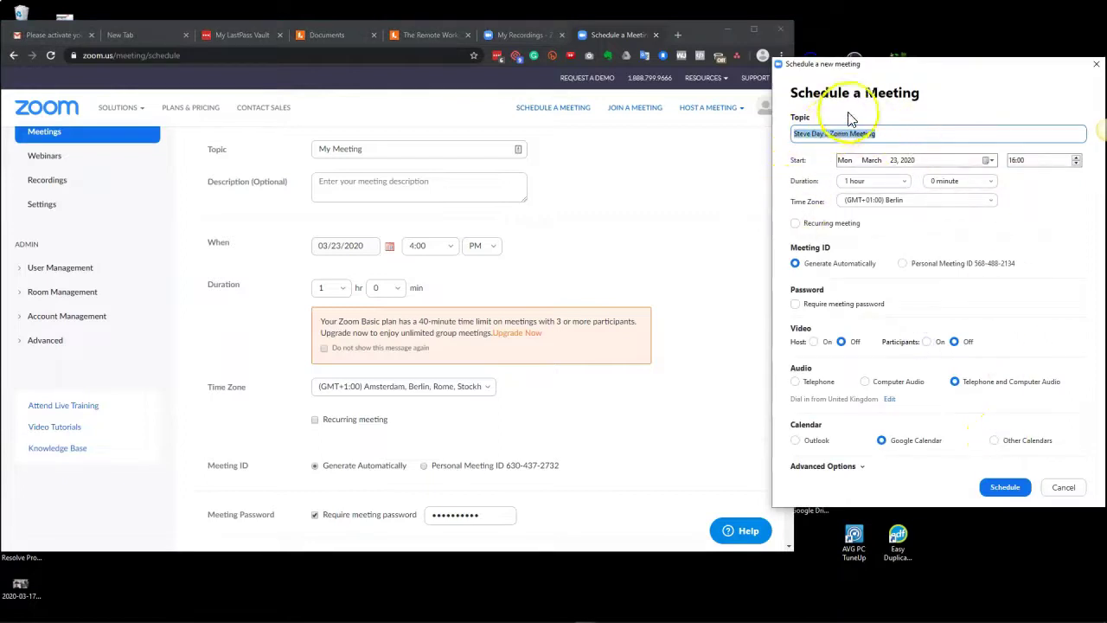
# Step: Schedule 'Recurring Meeting adhoc' as a recurring meeting after reviewing its advanced options
pyautogui.write('Recurring Meeting adhoc')
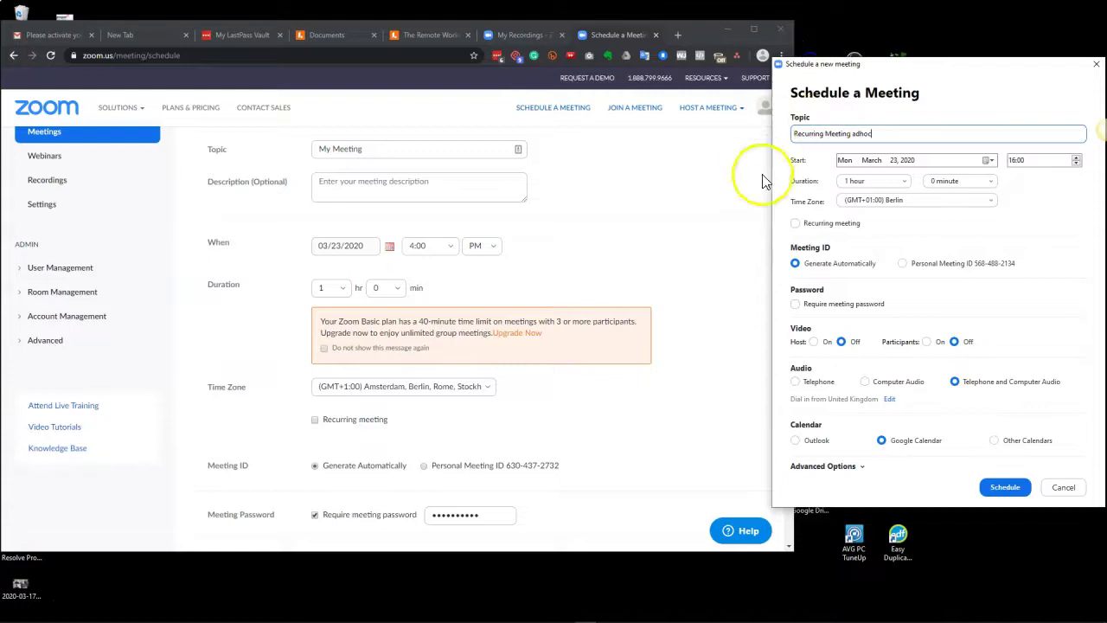
pyautogui.click(795, 223)
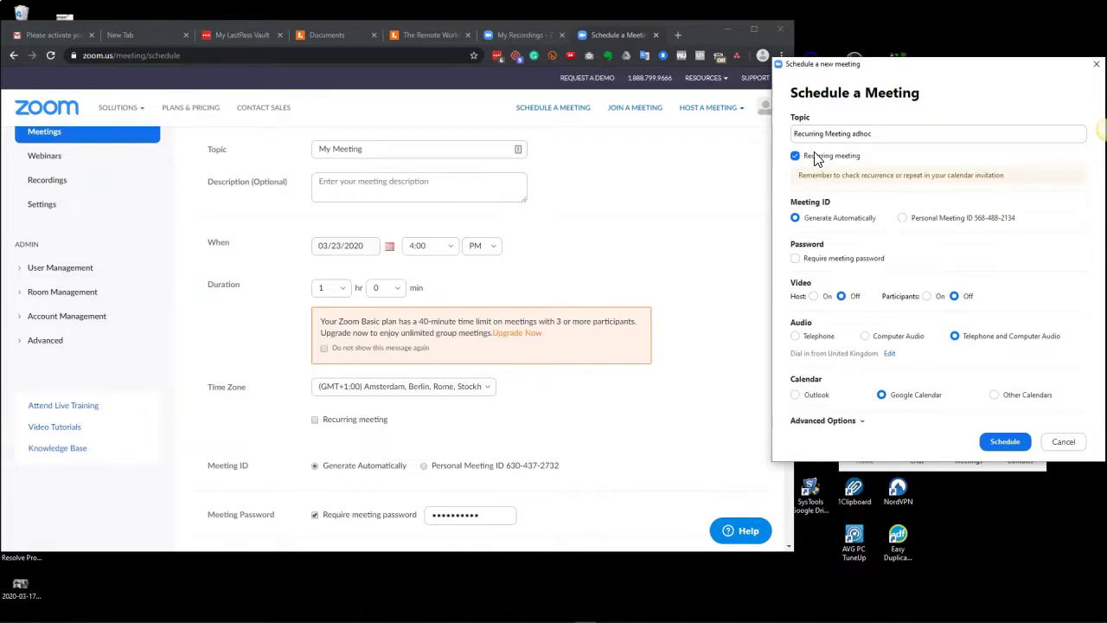
pyautogui.click(843, 420)
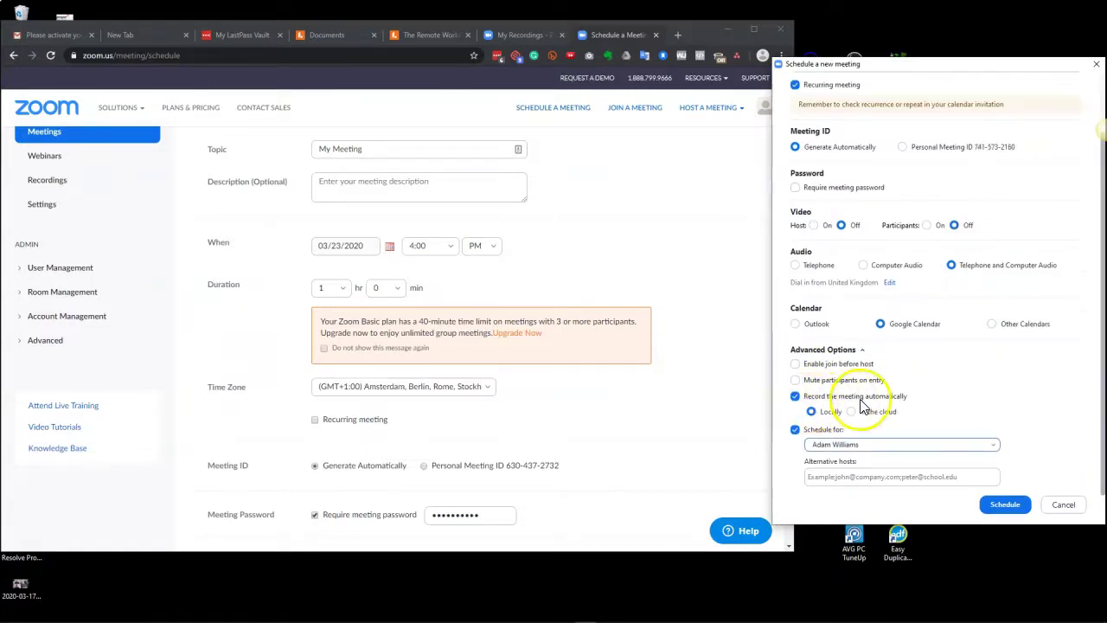
pyautogui.scroll(2, 782, 406)
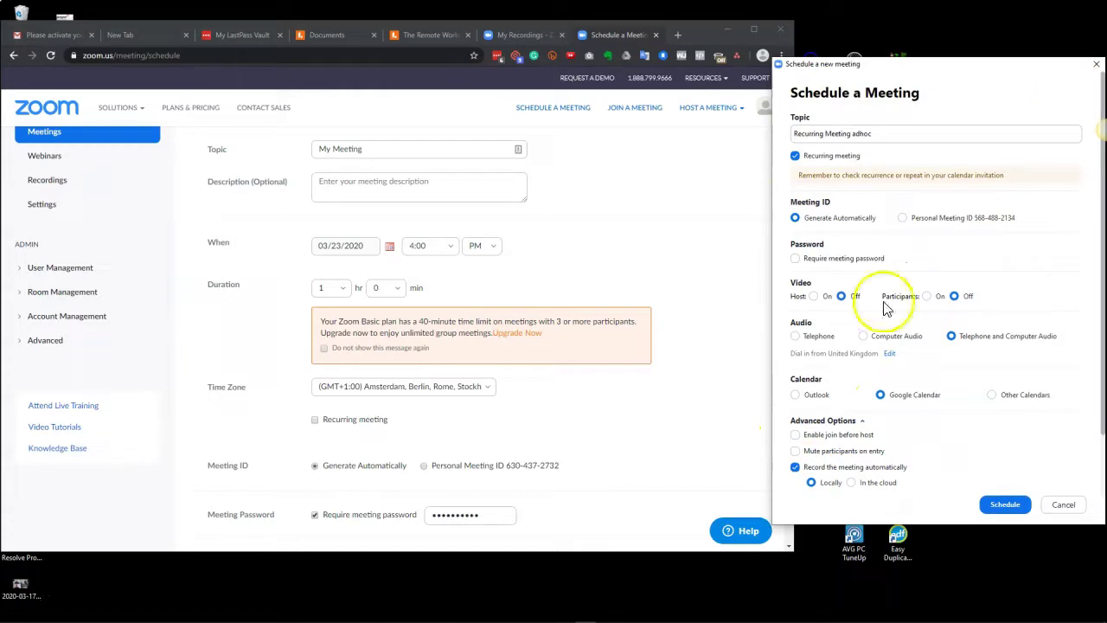
pyautogui.click(1002, 505)
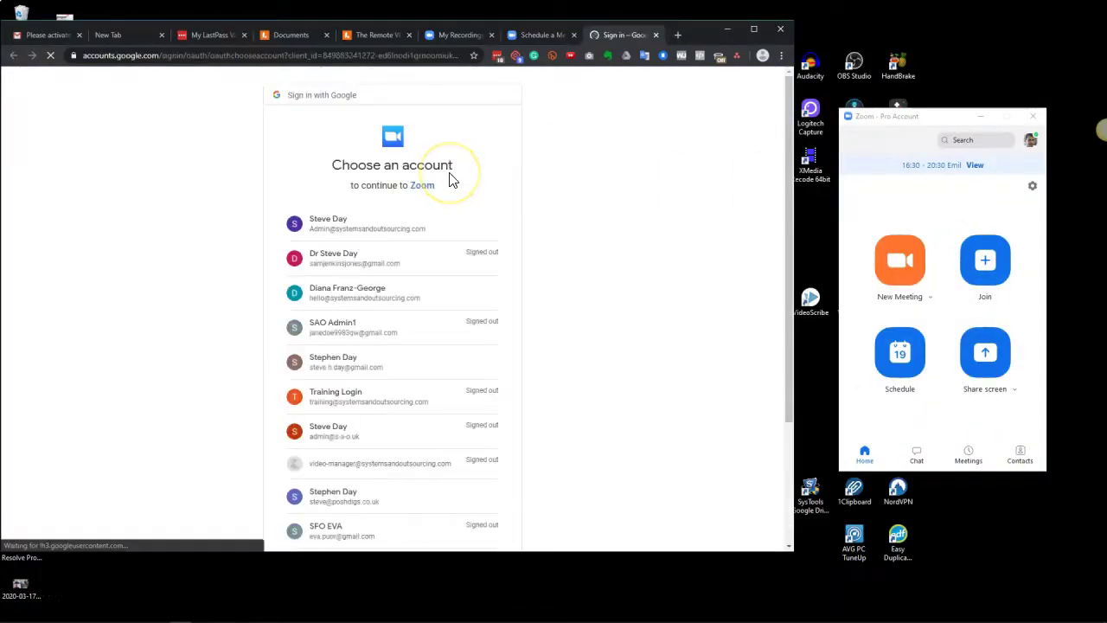
# Step: Choose the Google account and review the calendar event draft, leaving the guest list empty
pyautogui.click(351, 223)
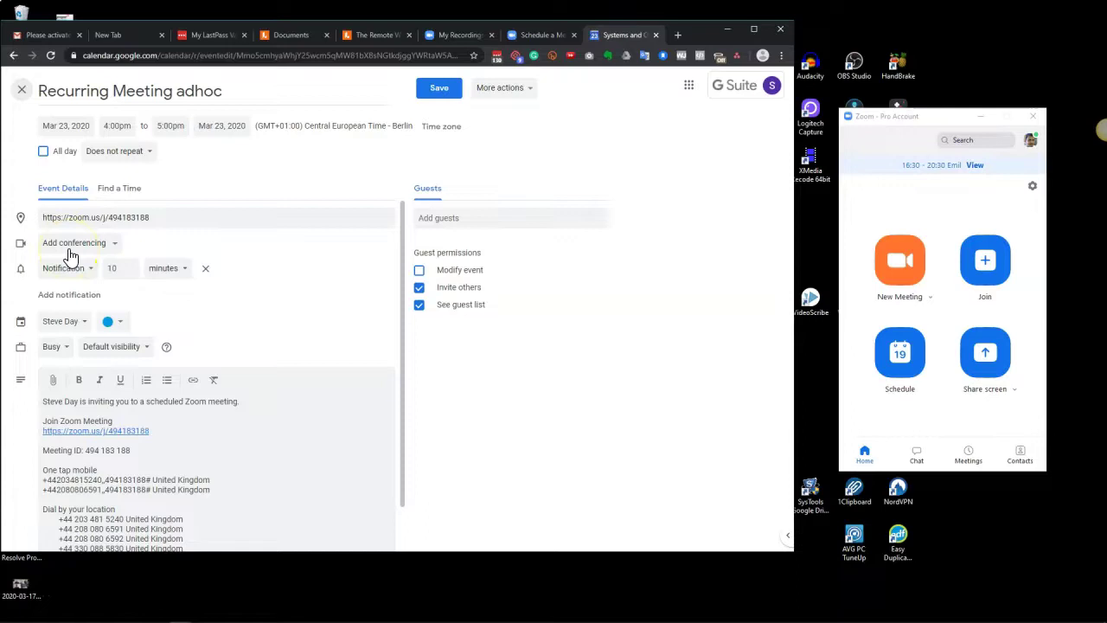
pyautogui.scroll(-1, 104, 450)
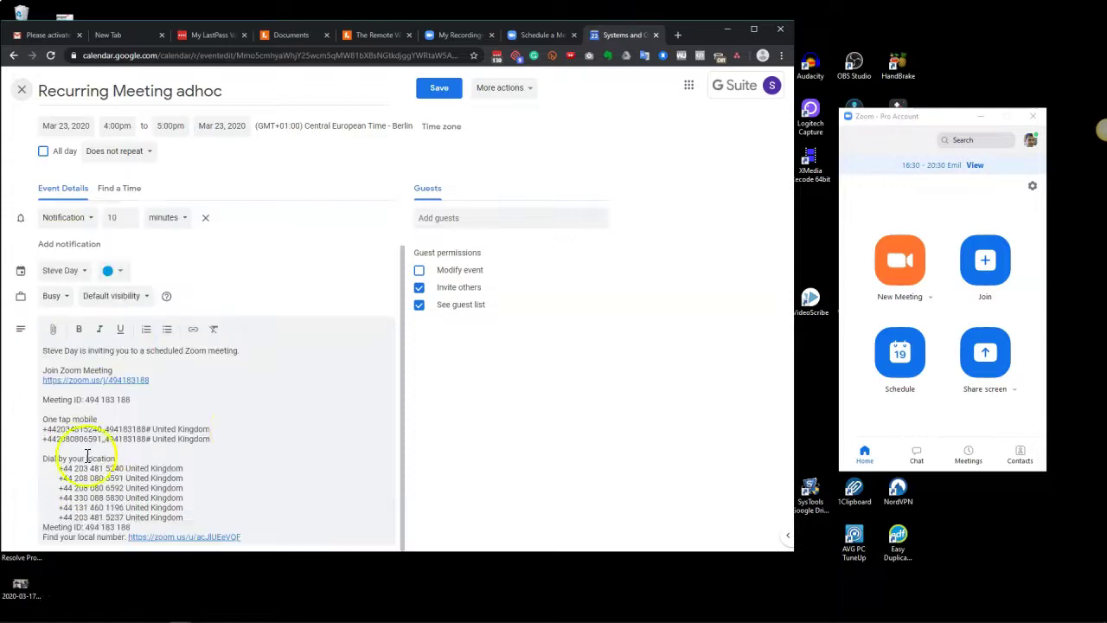
pyautogui.click(435, 217)
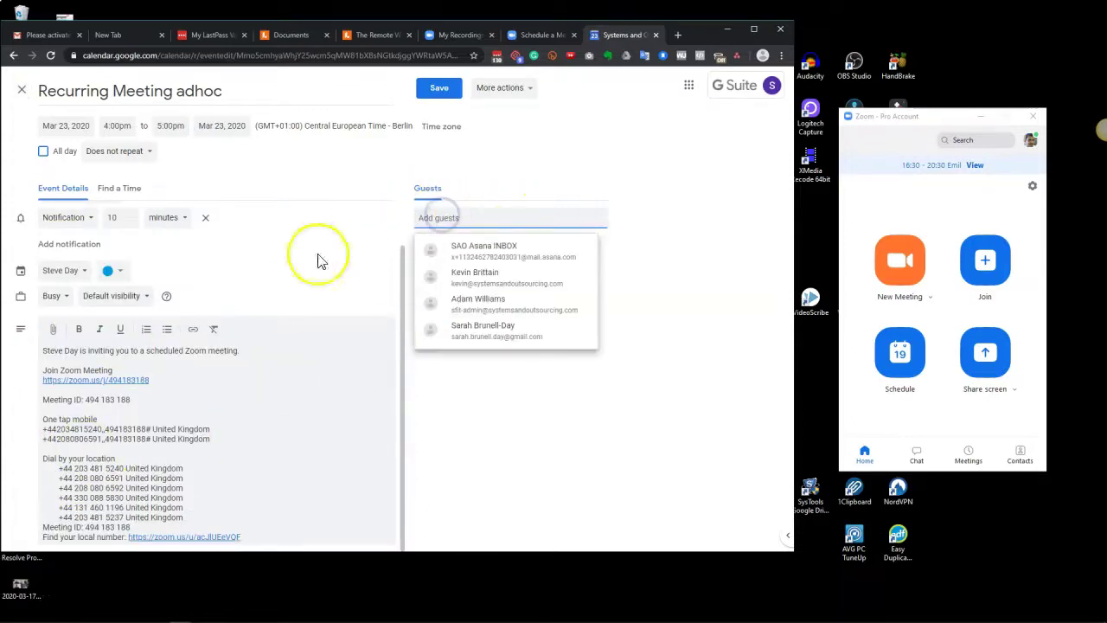
pyautogui.click(676, 397)
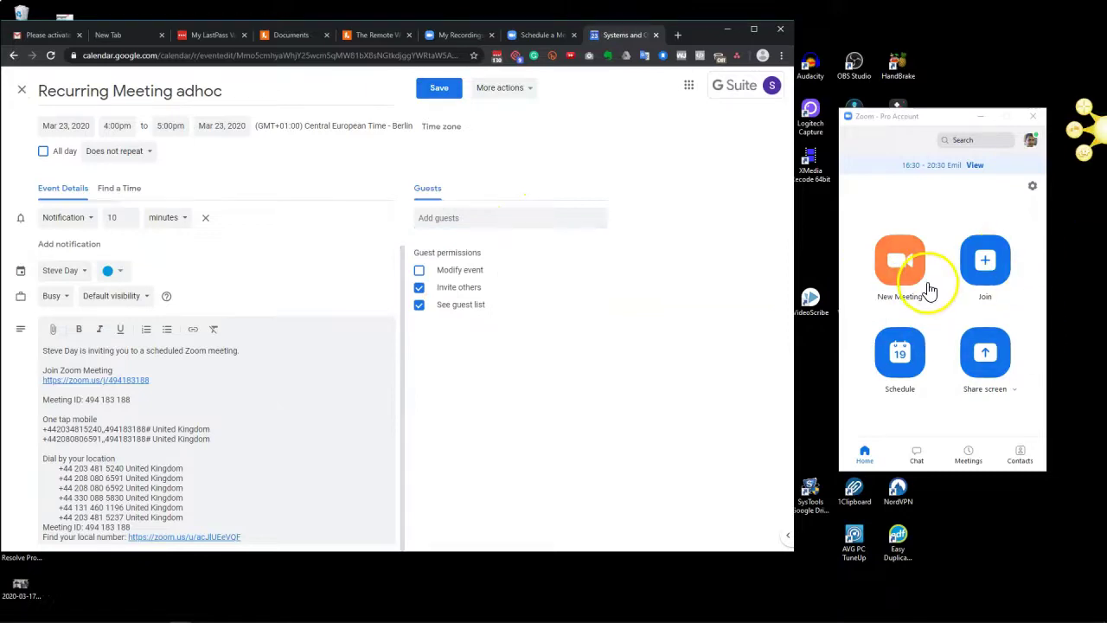
pyautogui.scroll(1, 141, 395)
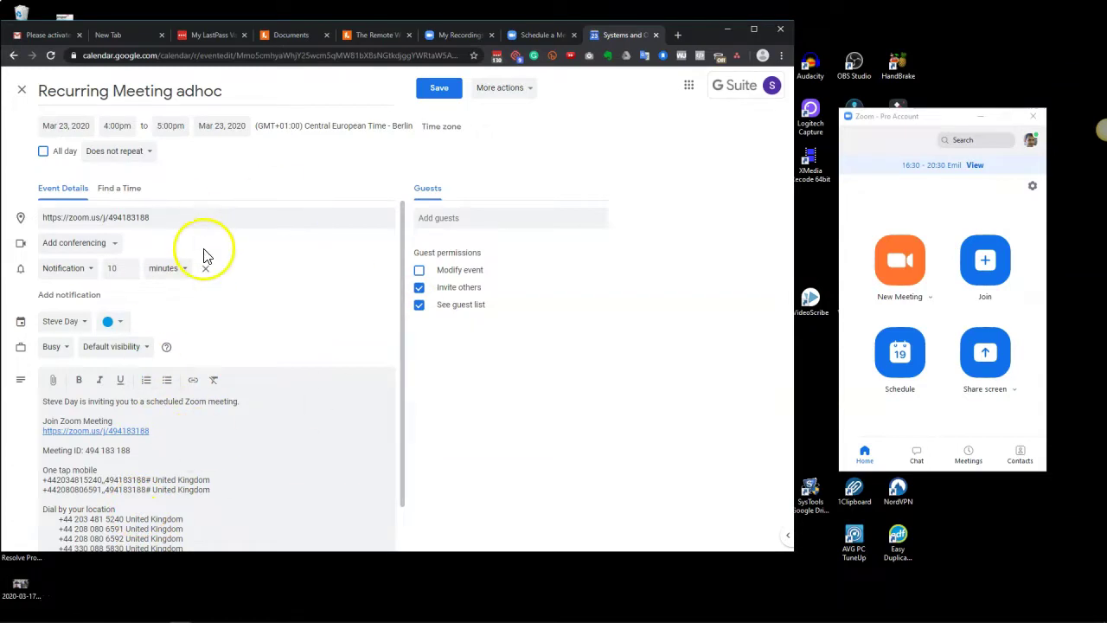
# Step: Review the Zoom dial-in details and open the Find your local number link in a new tab
pyautogui.scroll(-1, 173, 276)
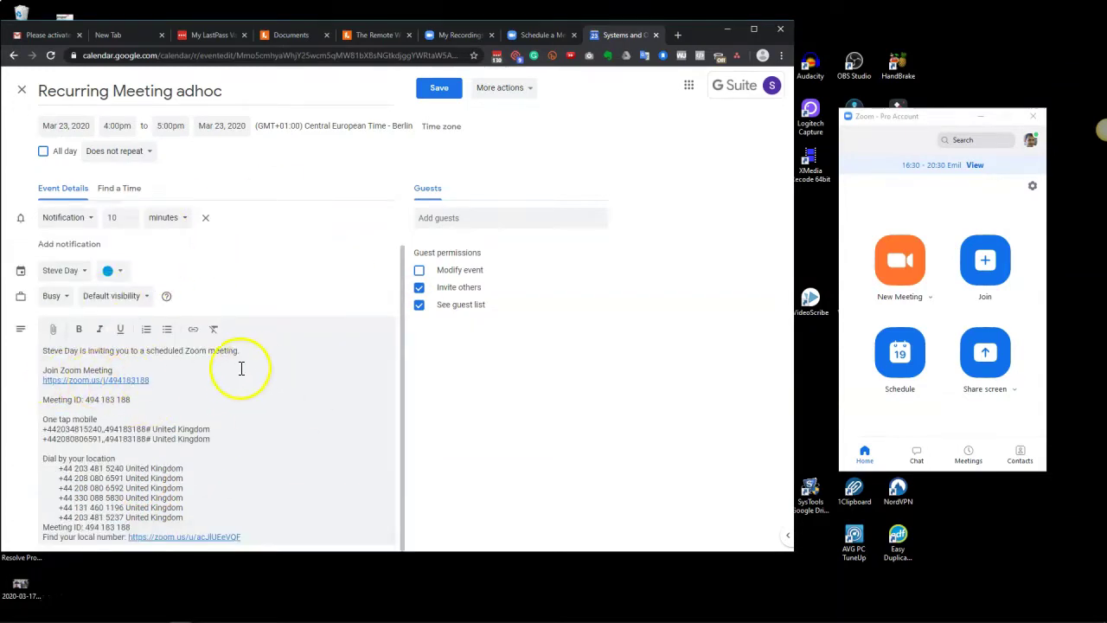
pyautogui.moveTo(44, 398); pyautogui.dragTo(246, 537)
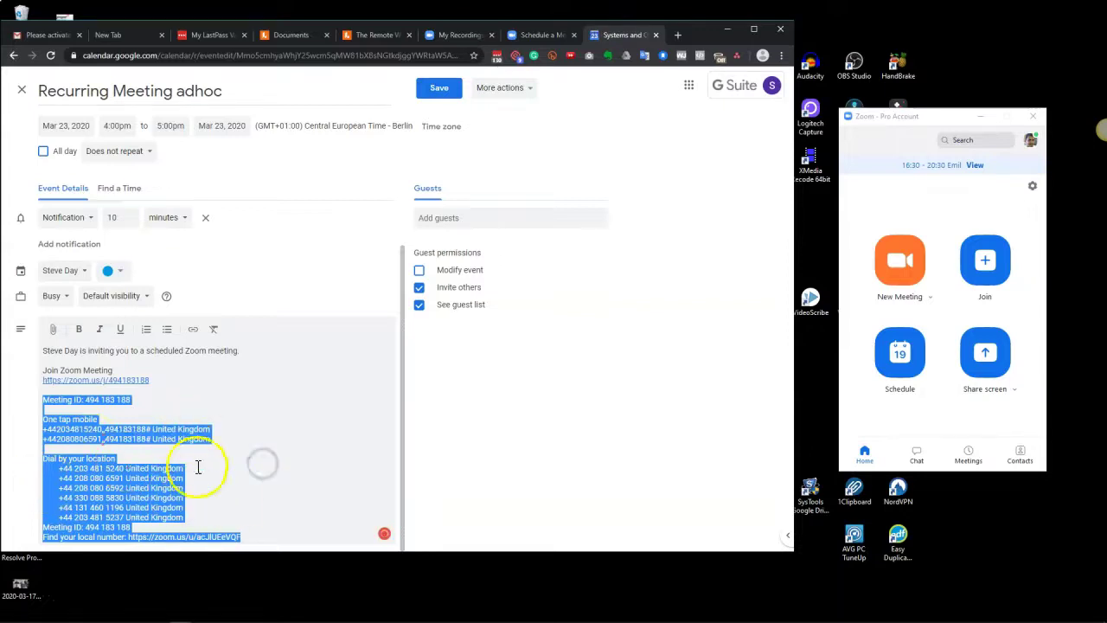
pyautogui.click(108, 391)
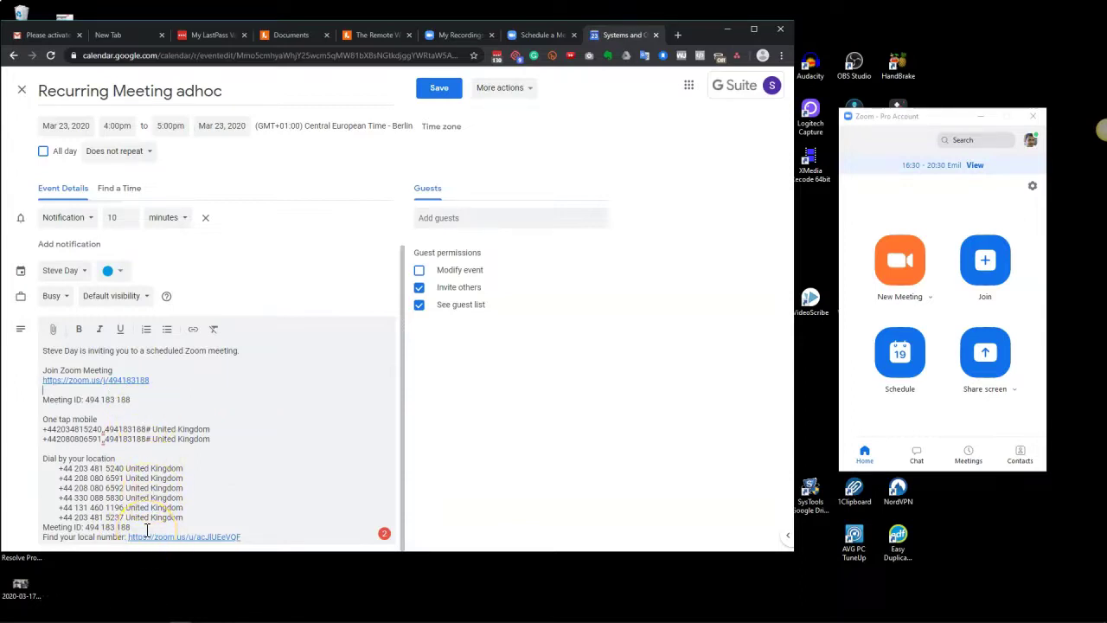
pyautogui.click(170, 537)
pyautogui.click(221, 517)
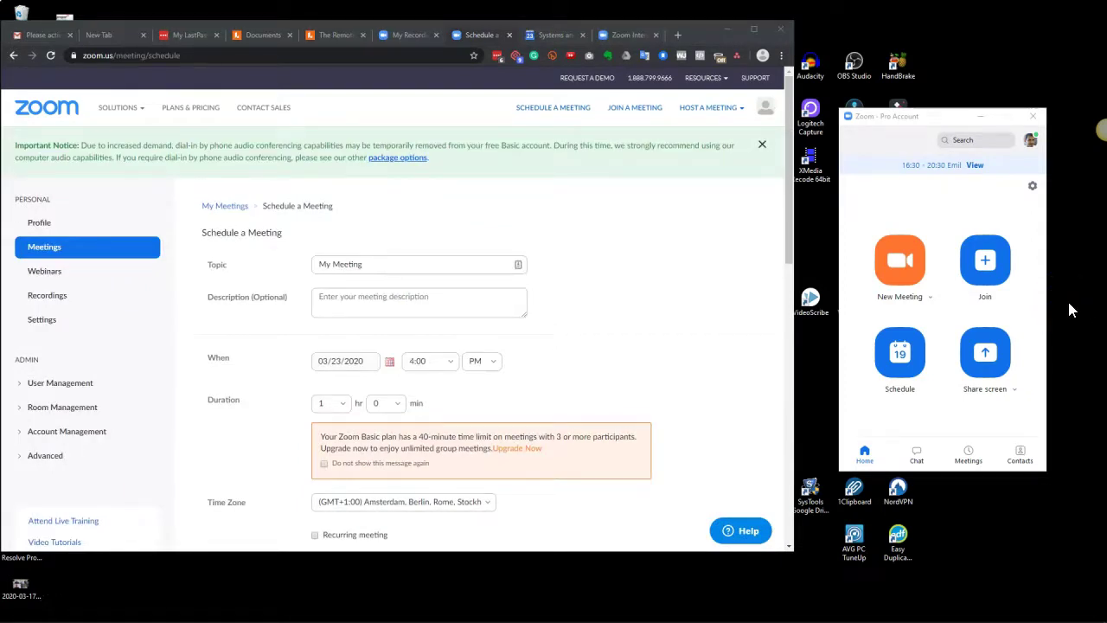
# Step: Close the Zoom client's Settings window and maximize the browser showing Schedule a Meeting
pyautogui.click(1031, 185)
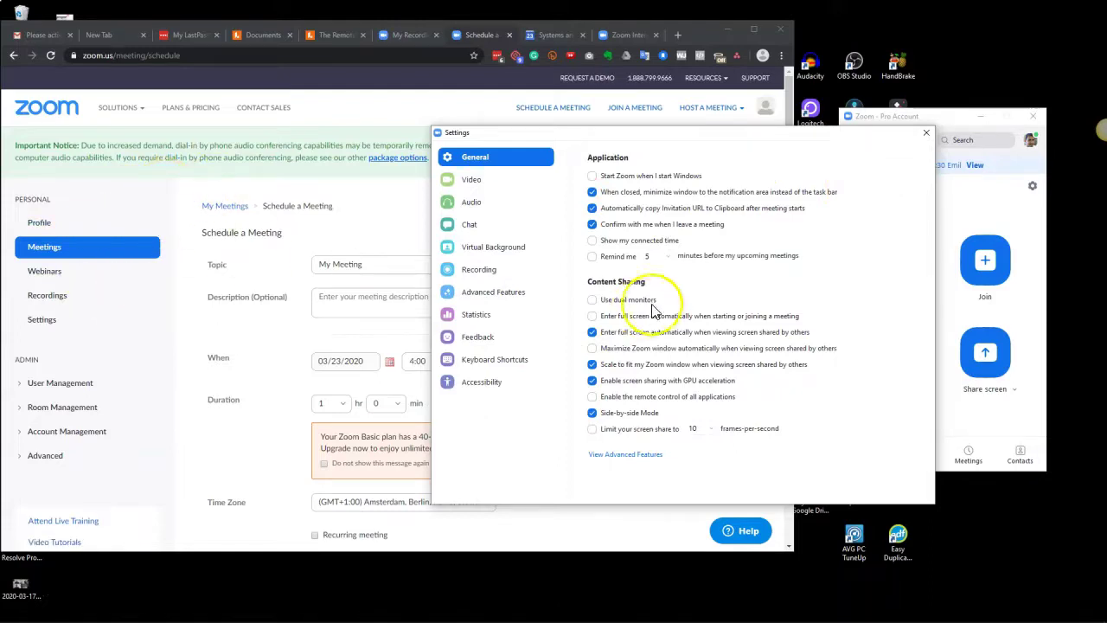
pyautogui.click(925, 133)
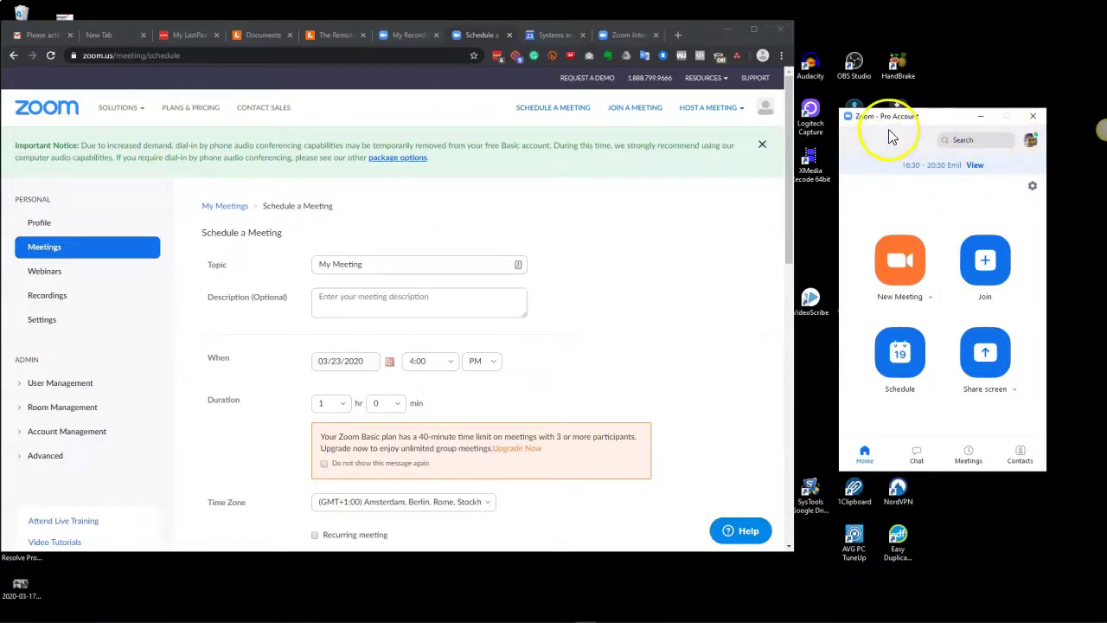
pyautogui.click(1032, 185)
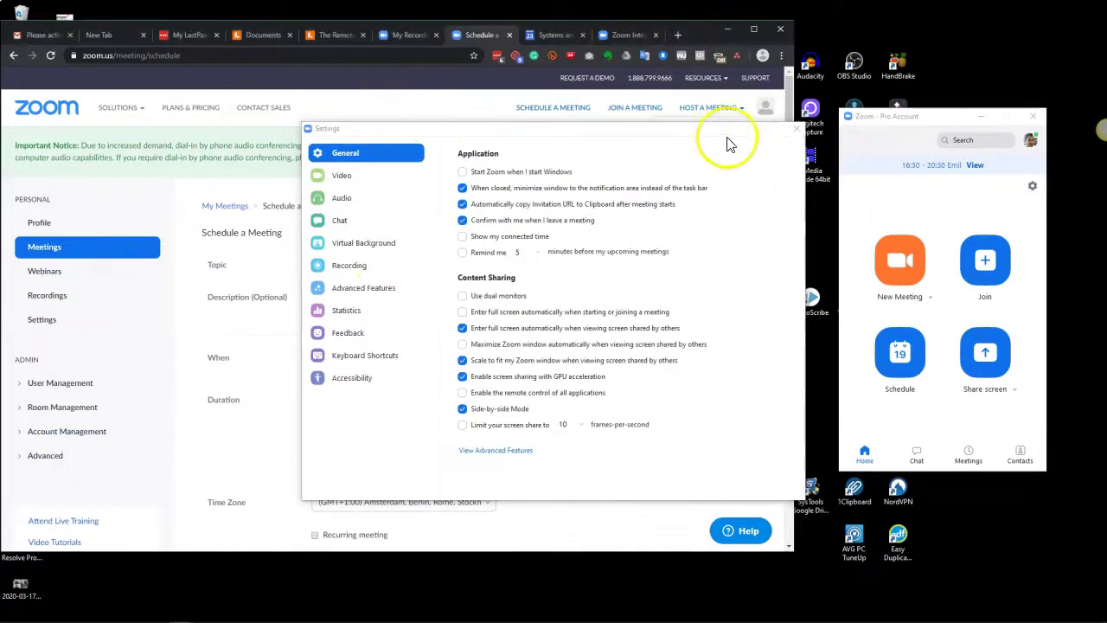
pyautogui.click(796, 131)
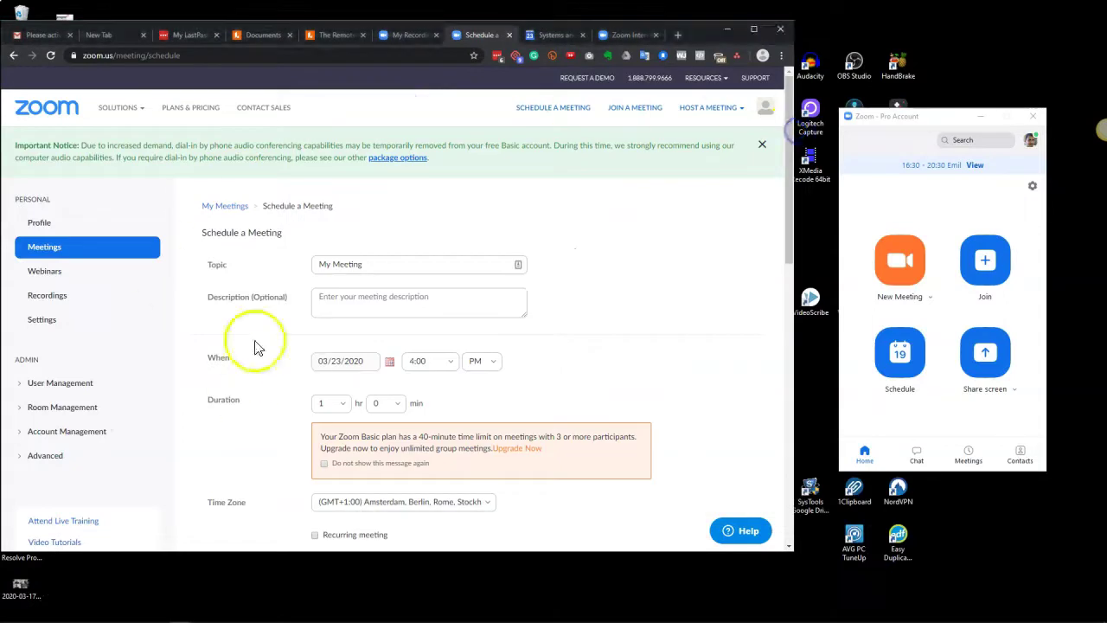
pyautogui.click(753, 29)
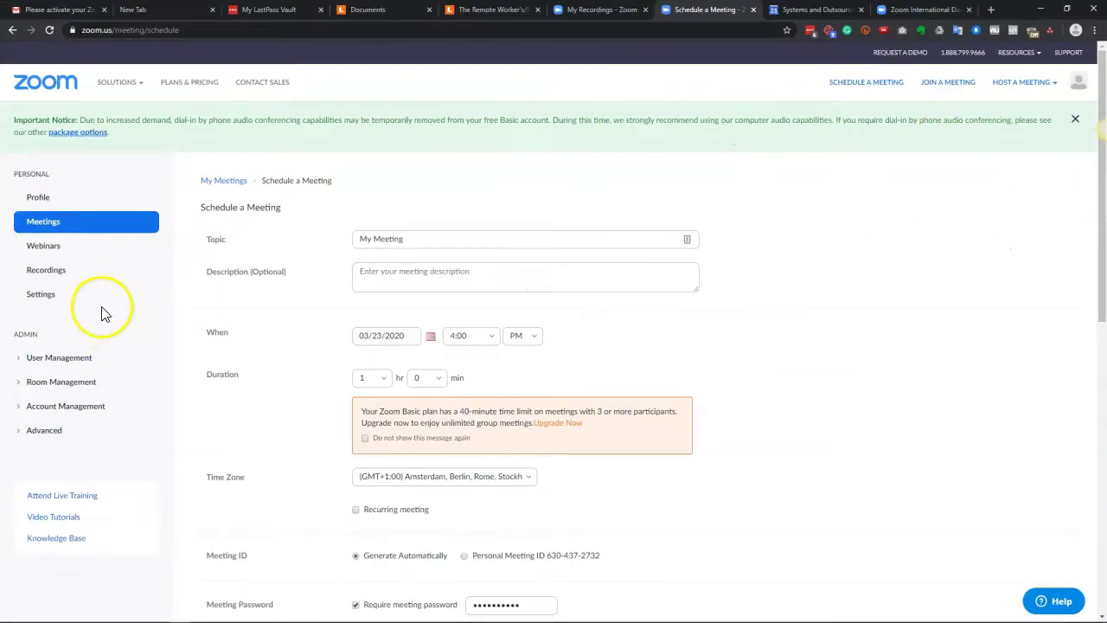
# Step: Go to the web portal's Settings page and switch on Mute participants upon entry
pyautogui.click(40, 296)
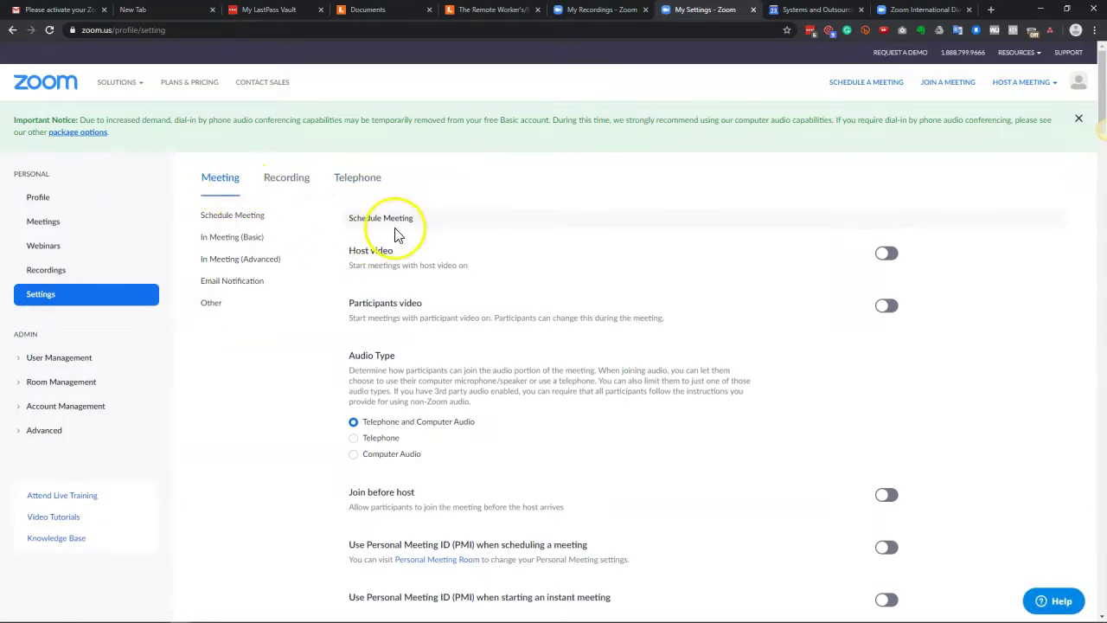
pyautogui.scroll(-4, 411, 279)
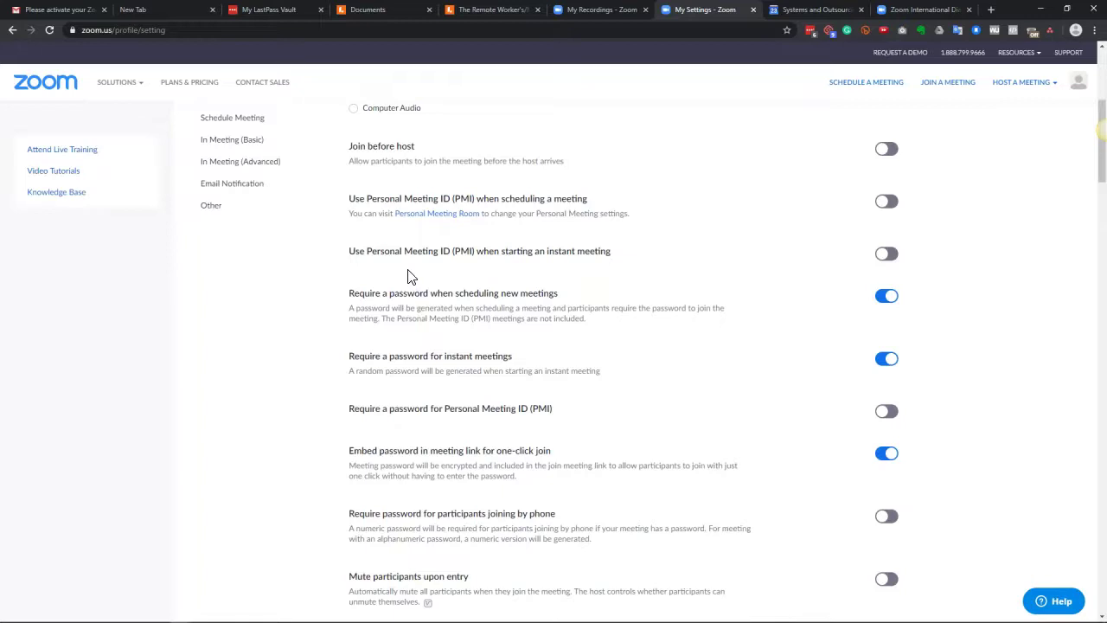
pyautogui.click(386, 309)
pyautogui.click(389, 312)
pyautogui.scroll(1, 389, 311)
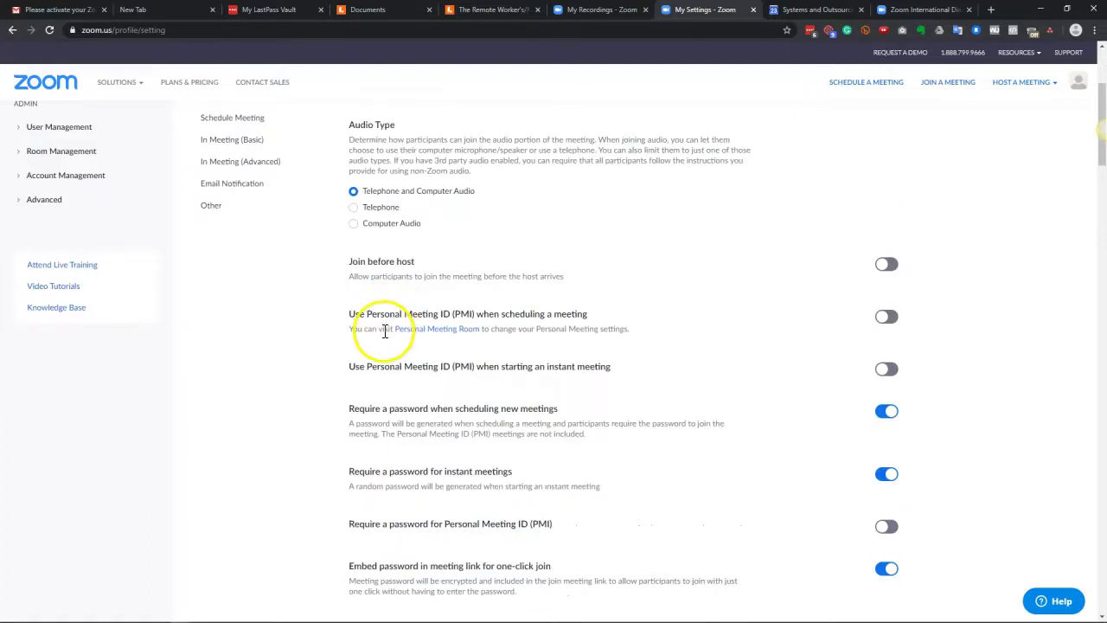
pyautogui.scroll(-3, 385, 331)
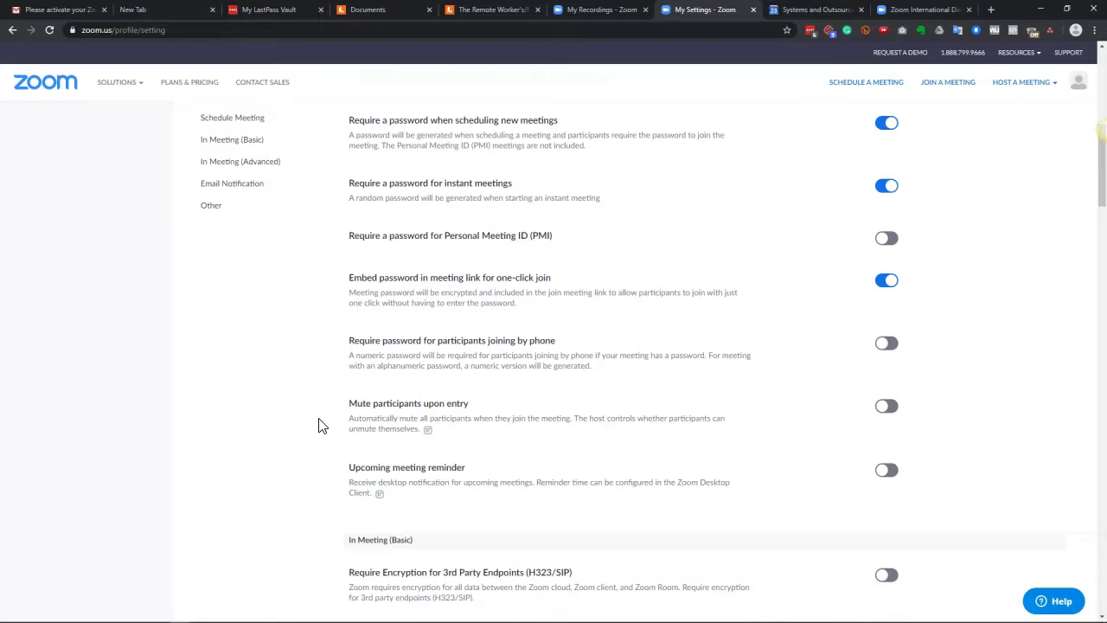
pyautogui.click(892, 409)
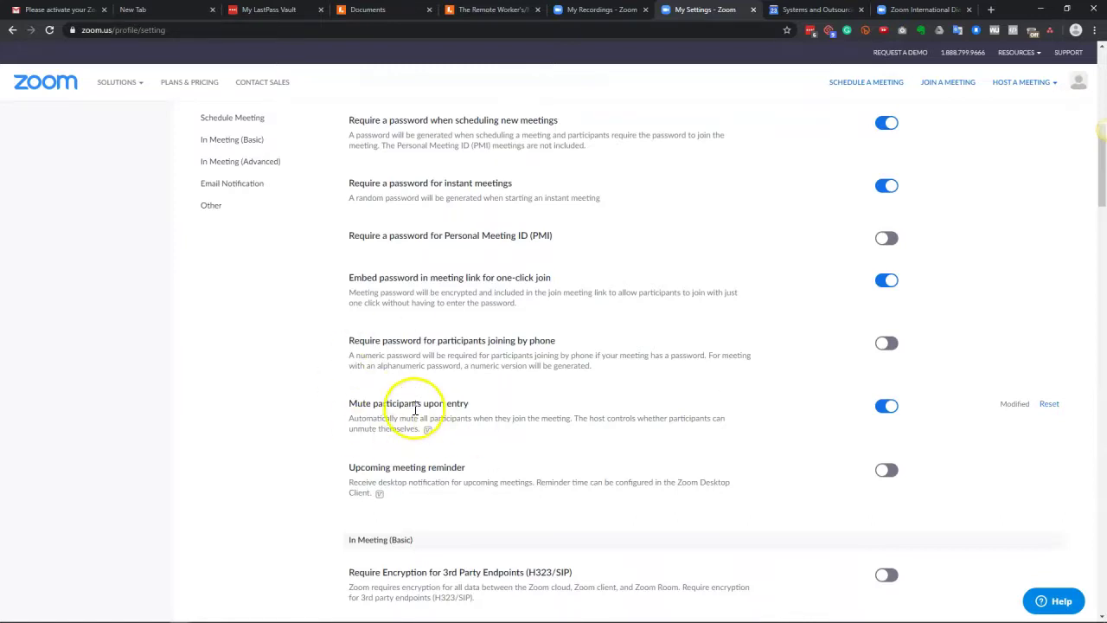
pyautogui.scroll(-4, 415, 408)
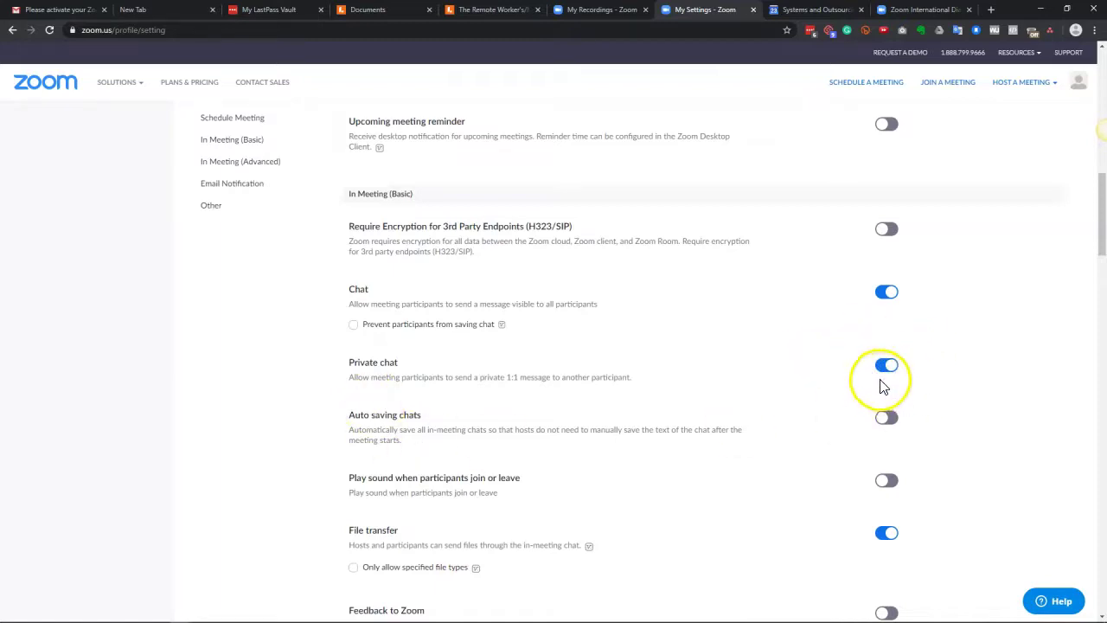
# Step: Switch off Annotation in the screen-sharing options, which also disables Whiteboard
pyautogui.scroll(-1, 886, 385)
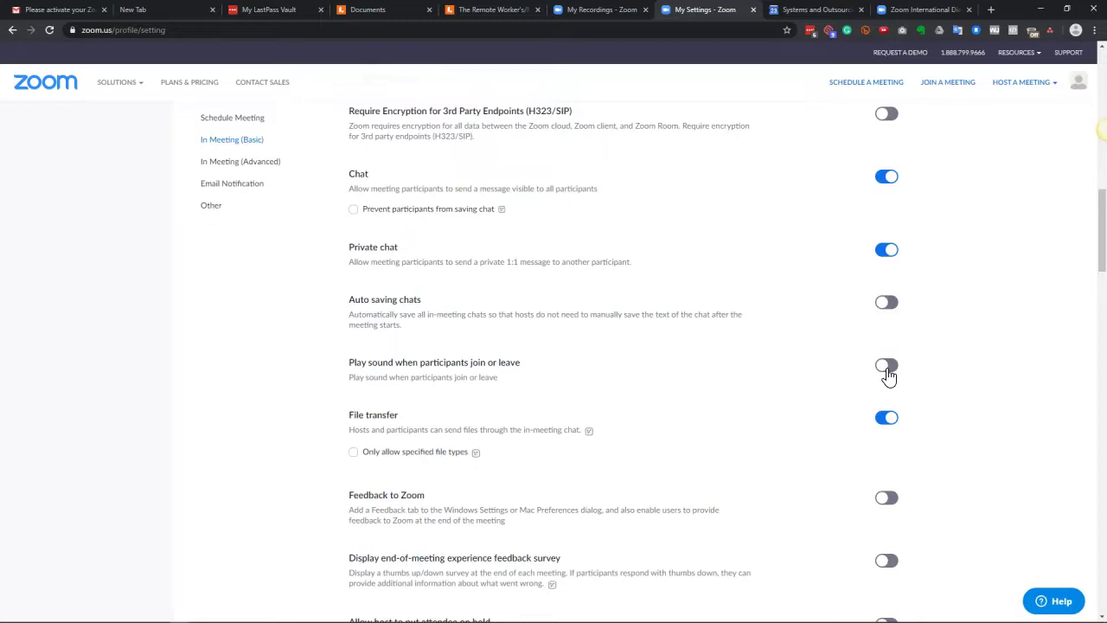
pyautogui.scroll(-1, 885, 375)
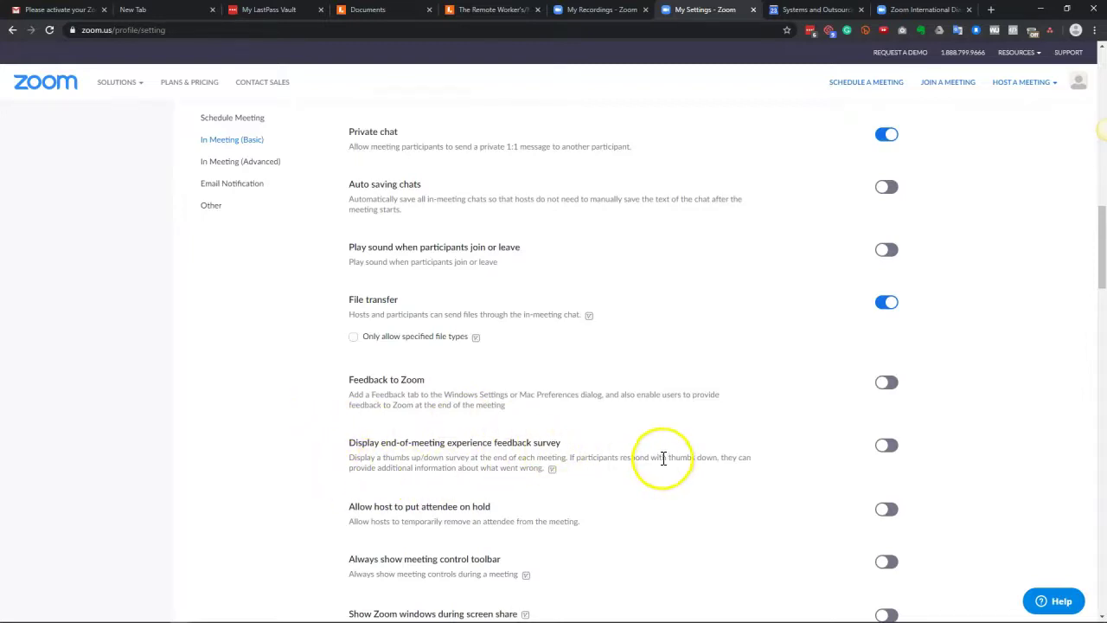
pyautogui.scroll(-5, 445, 335)
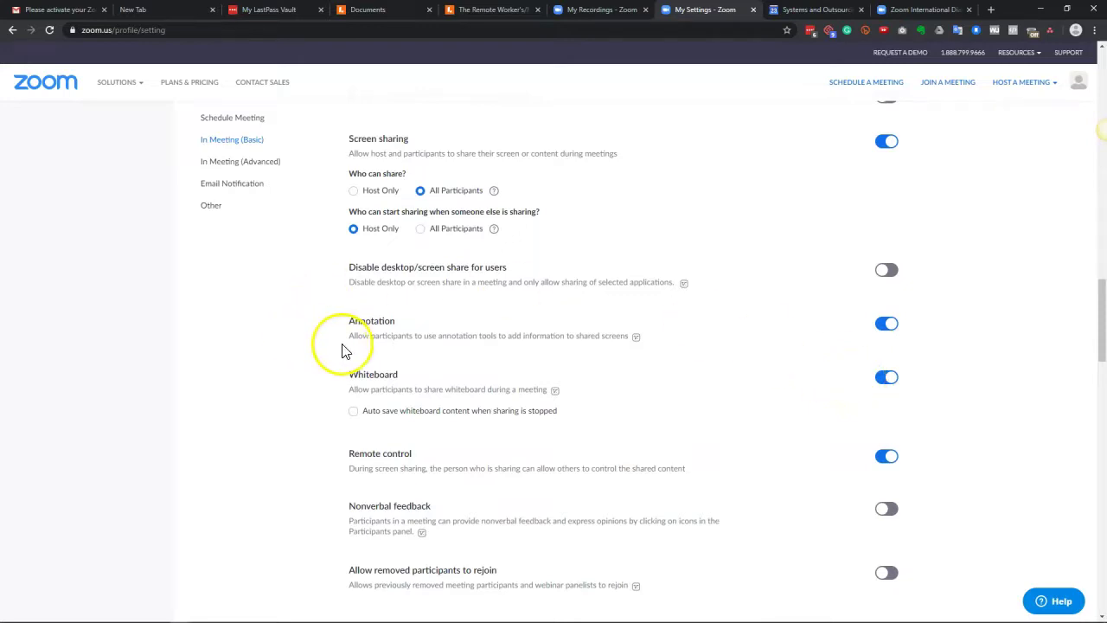
pyautogui.click(887, 323)
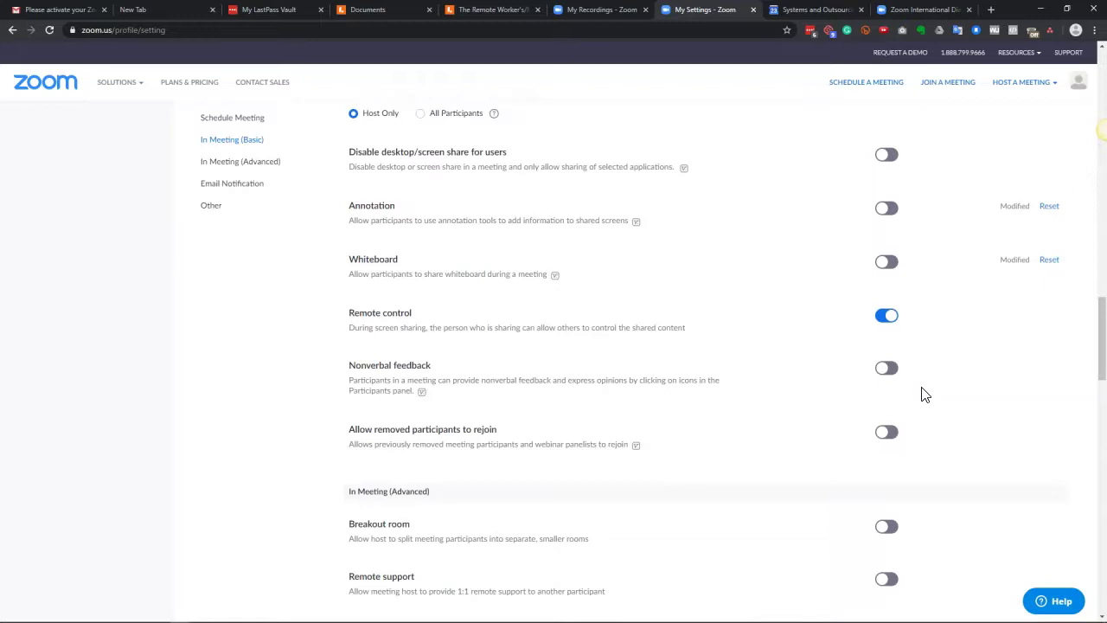
pyautogui.scroll(-4, 923, 392)
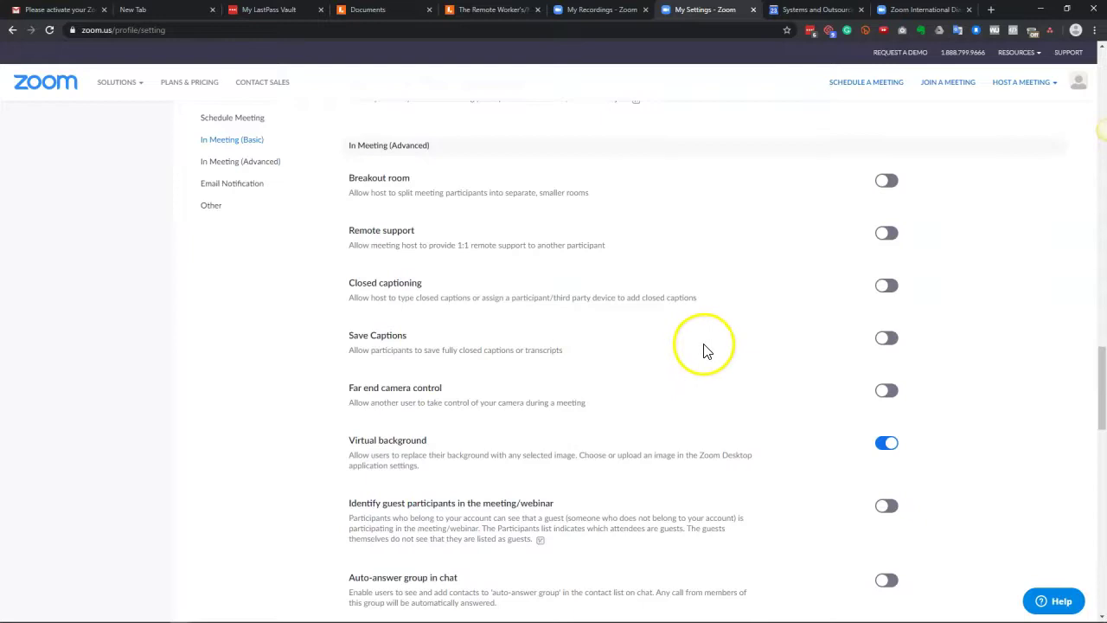
# Step: Switch on Waiting room under In Meeting (Advanced), then start a new meeting to test it
pyautogui.scroll(-2, 703, 345)
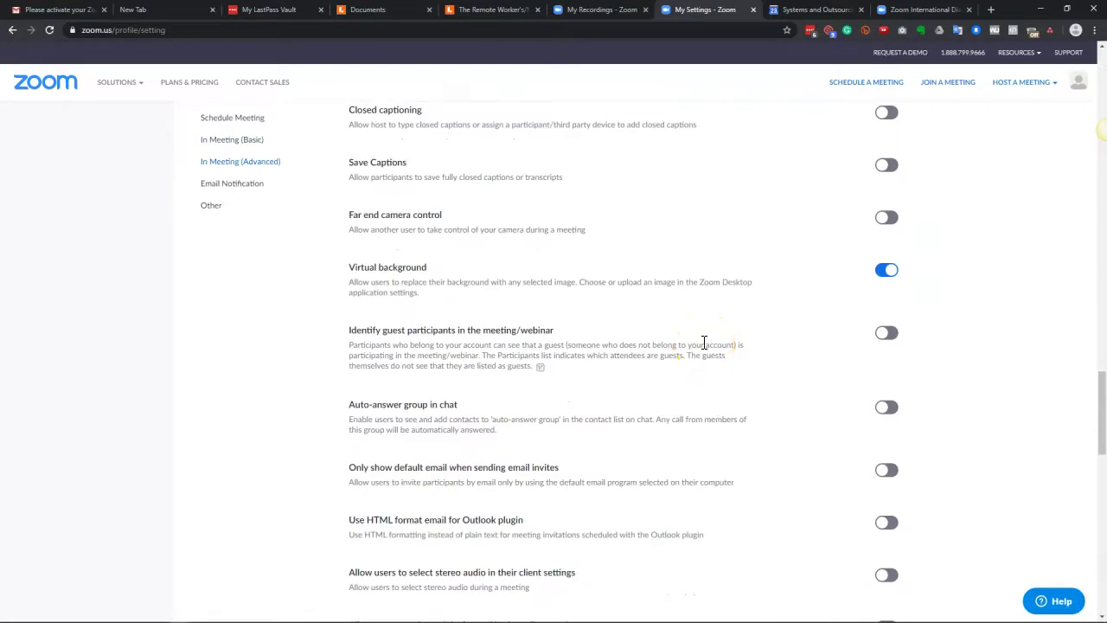
pyautogui.scroll(-1, 704, 344)
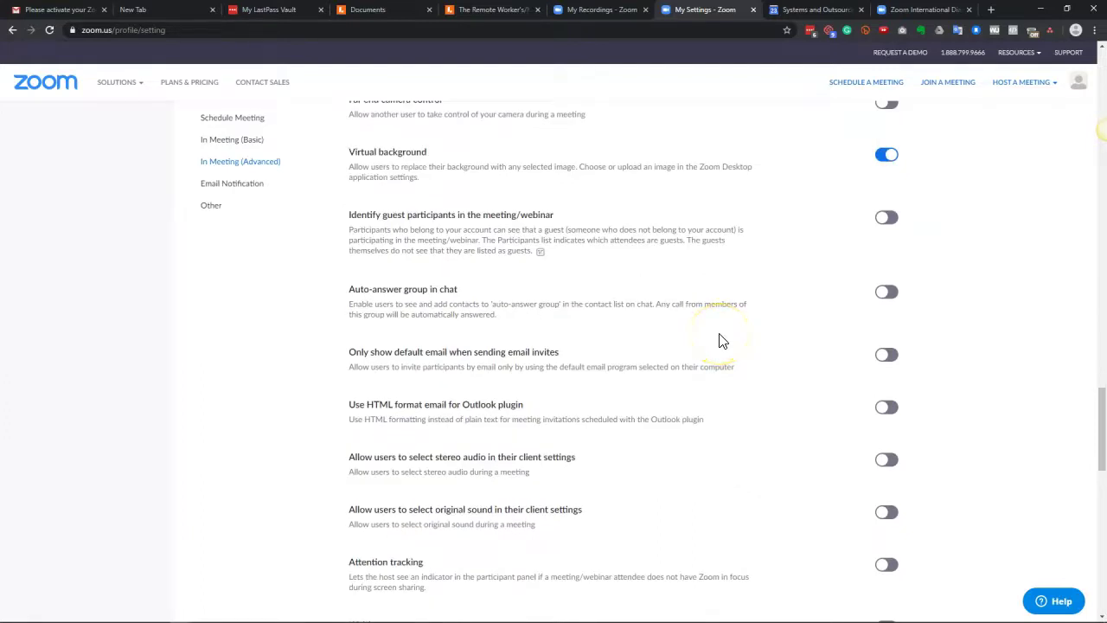
pyautogui.scroll(-1, 714, 301)
pyautogui.scroll(-1, 714, 301)
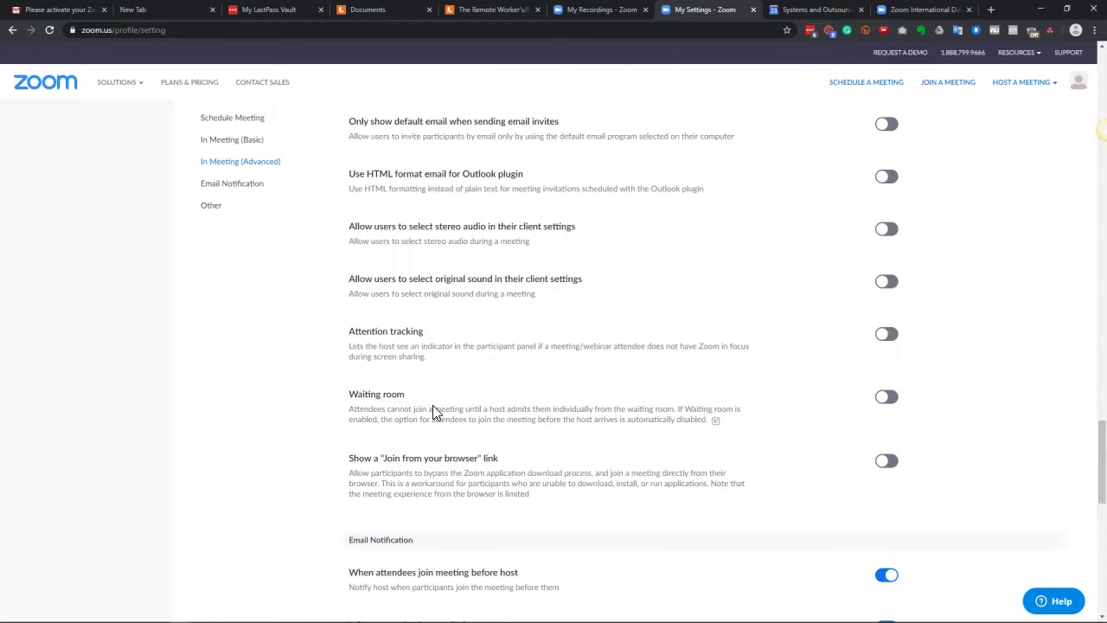
pyautogui.click(437, 403)
pyautogui.scroll(-1, 436, 407)
pyautogui.click(887, 289)
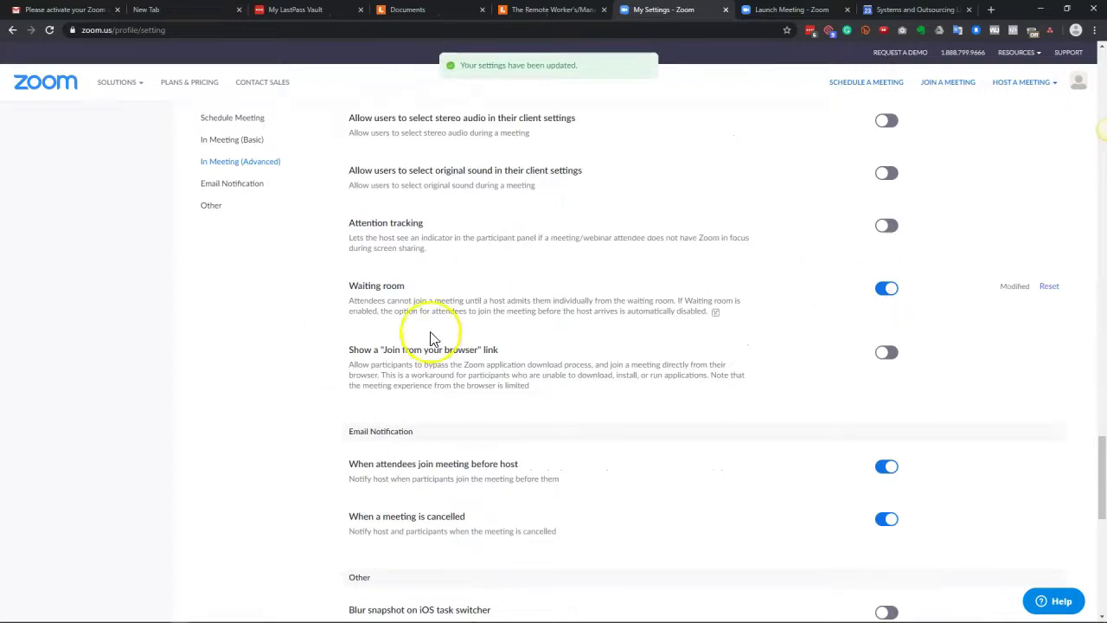
pyautogui.click(1022, 83)
pyautogui.click(1014, 105)
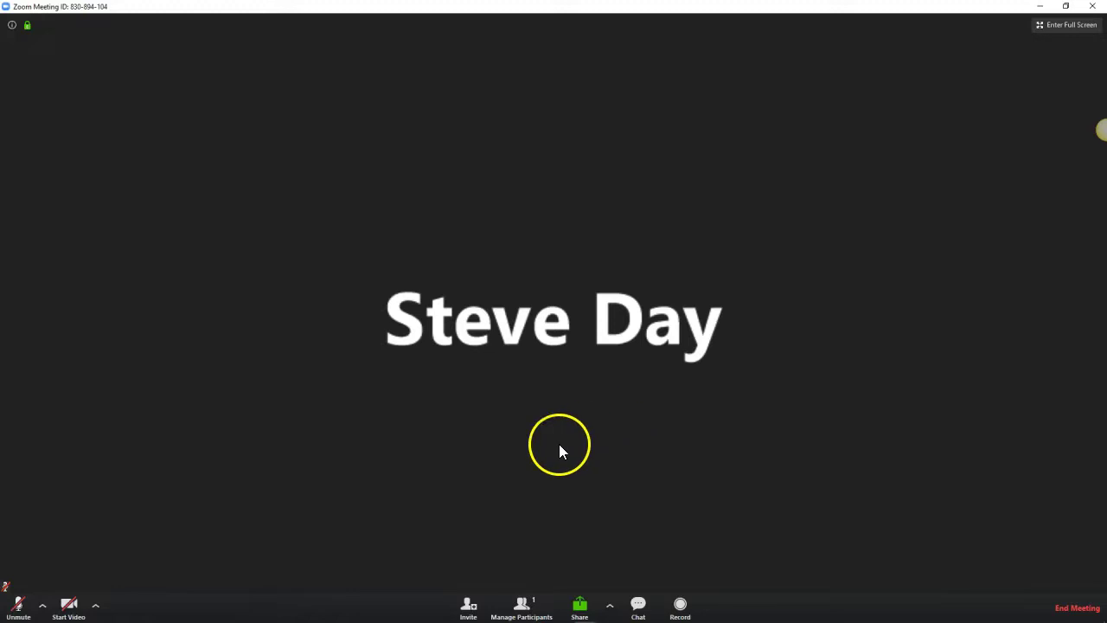
# Step: Open the Participants panel and admit the waiting attendee into the meeting
pyautogui.click(521, 605)
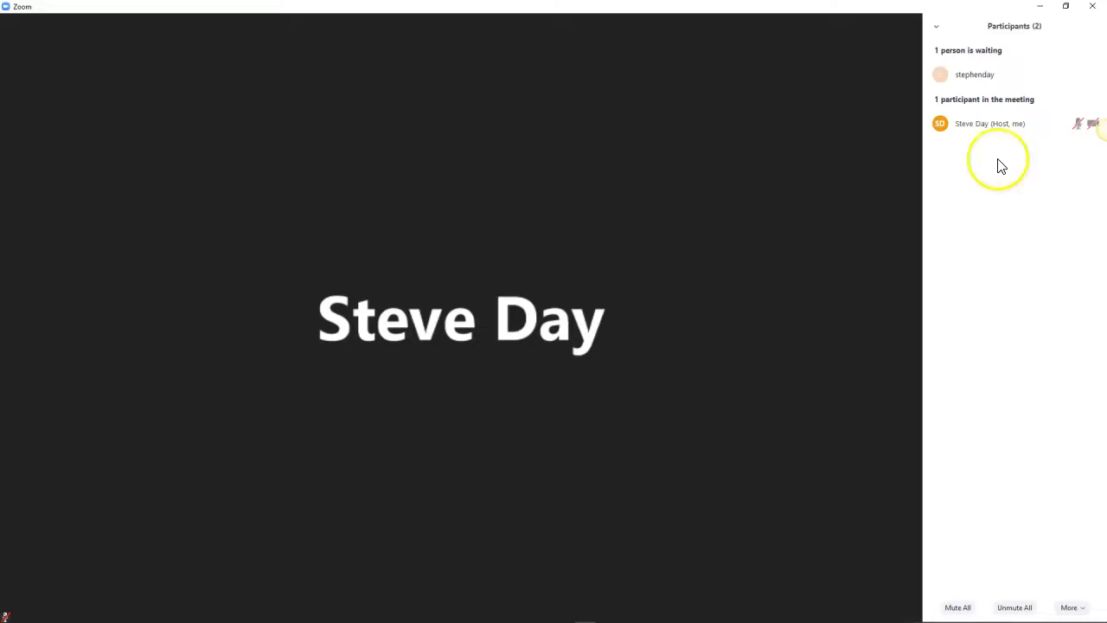
pyautogui.moveTo(991, 77)
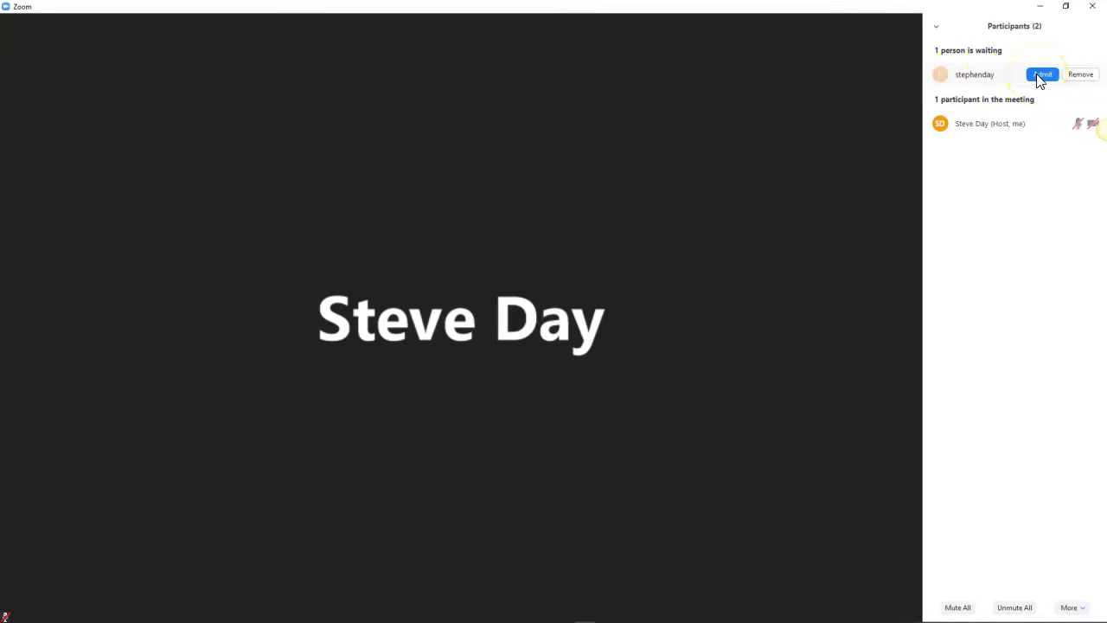
pyautogui.click(1040, 78)
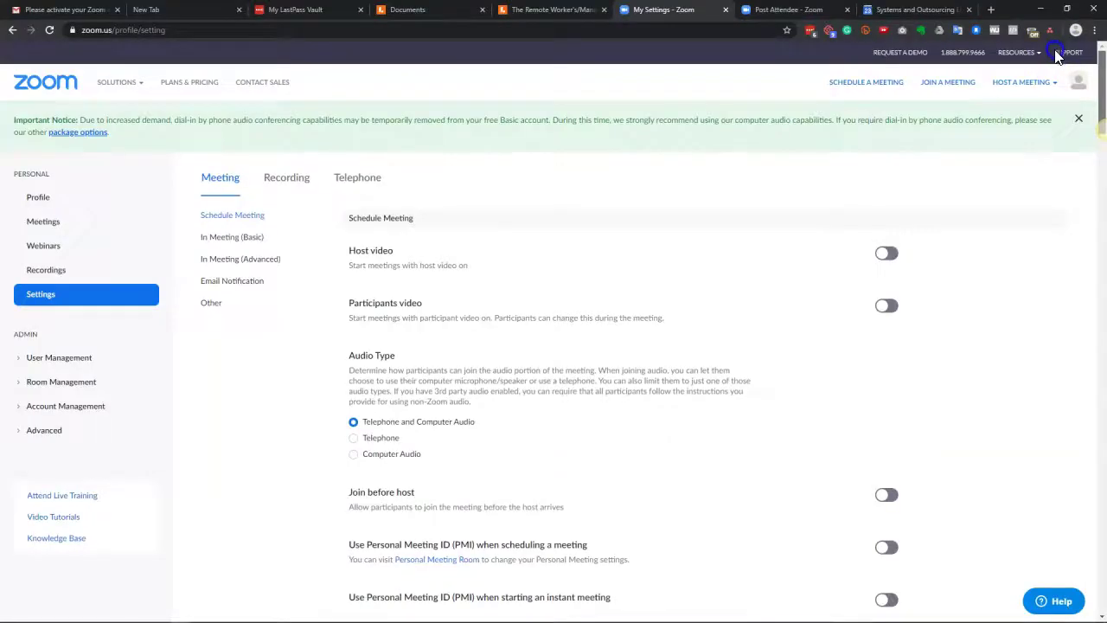
pyautogui.scroll(-15, 1050, 302)
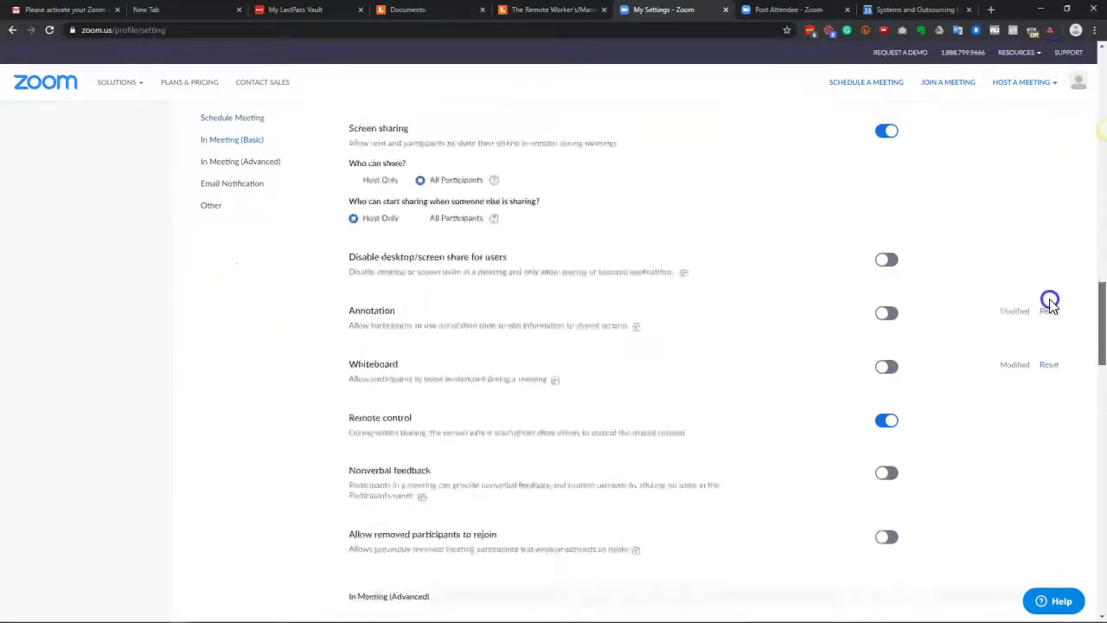
# Step: Enable 'Show a Join from your browser link', then open Users under User Management
pyautogui.scroll(-10, 1050, 358)
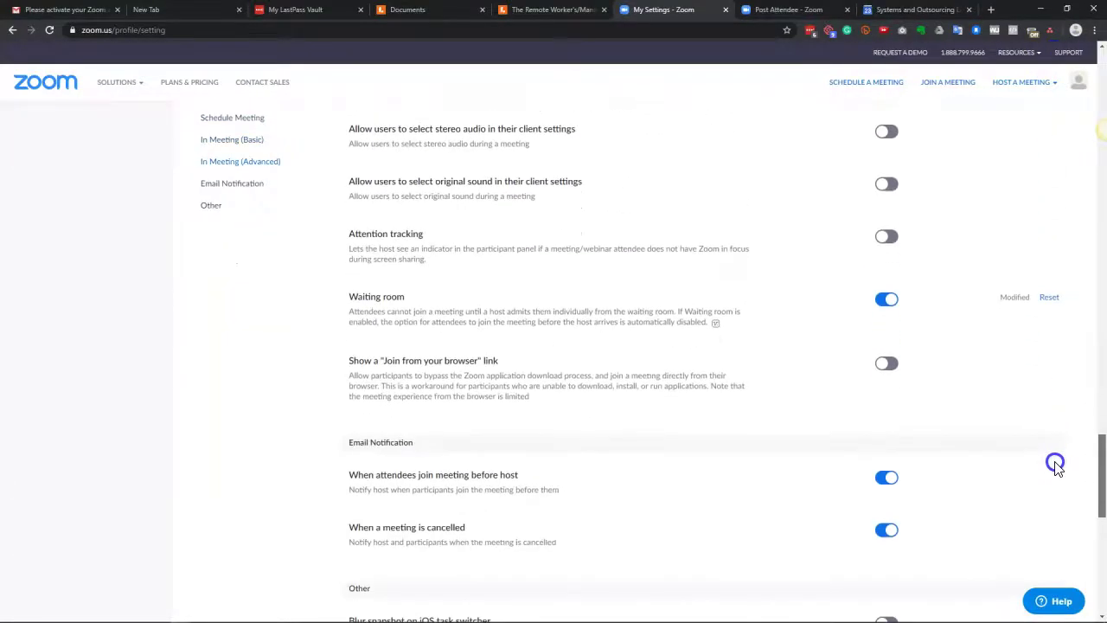
pyautogui.scroll(-1, 1055, 471)
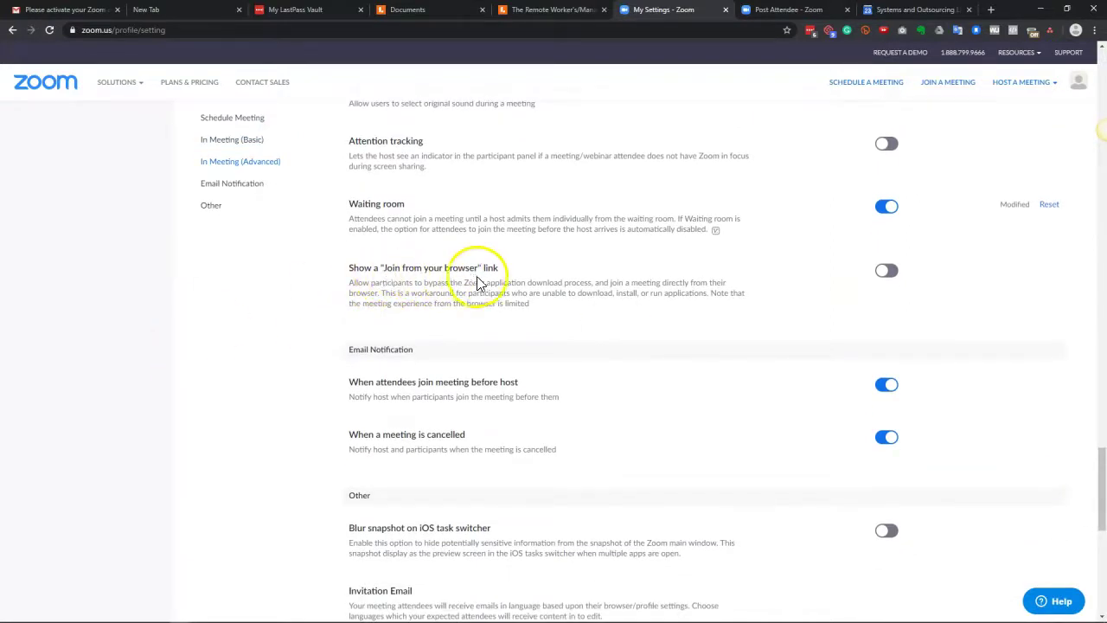
pyautogui.click(889, 277)
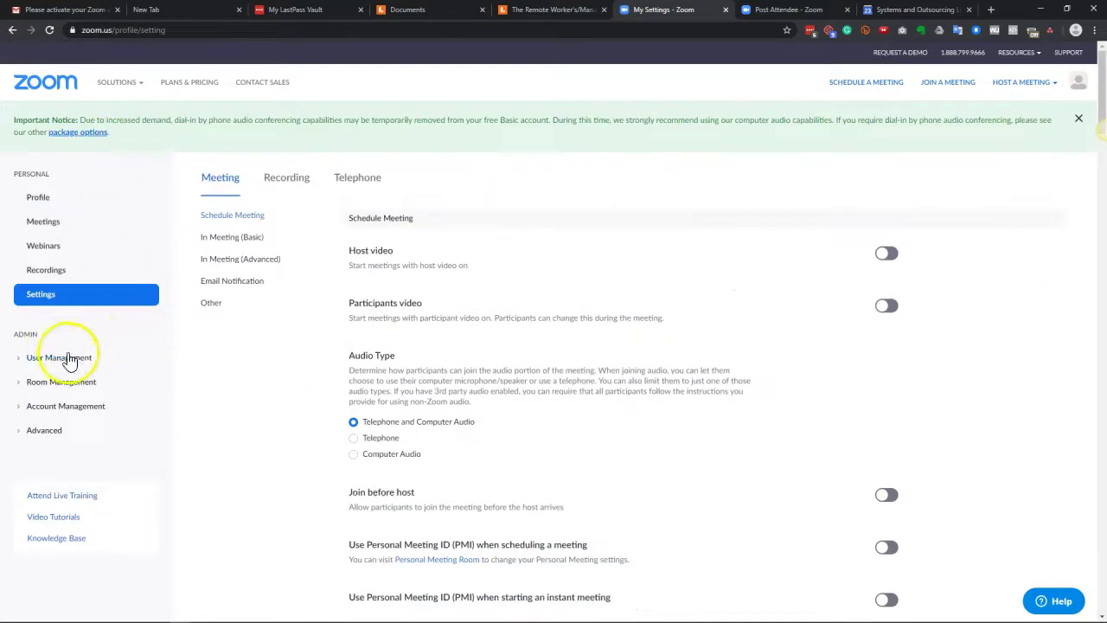
pyautogui.click(75, 357)
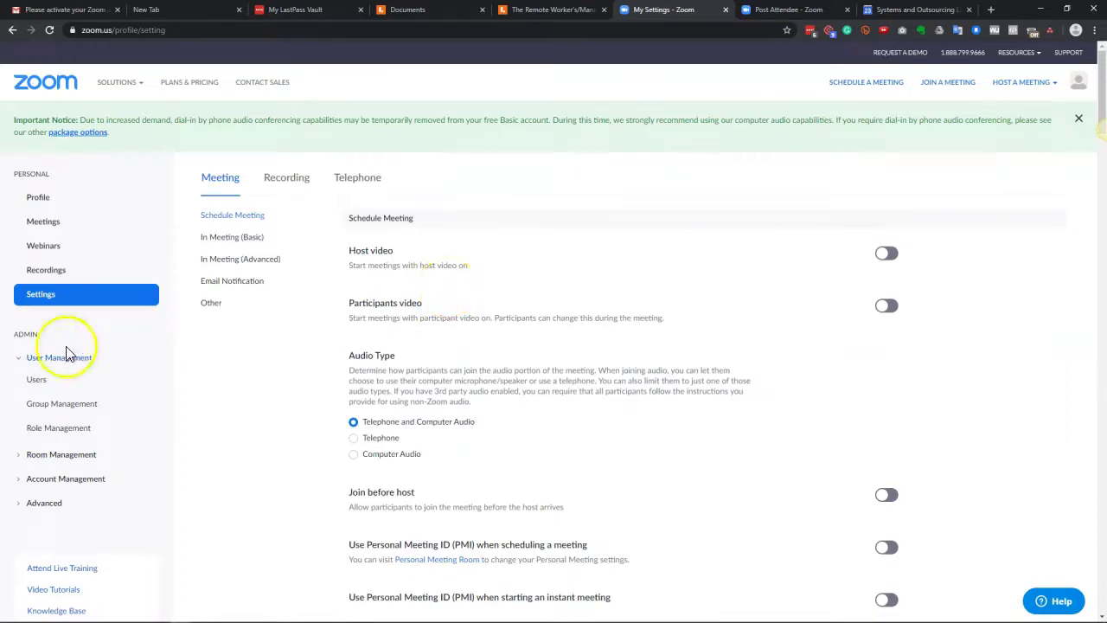
pyautogui.click(37, 383)
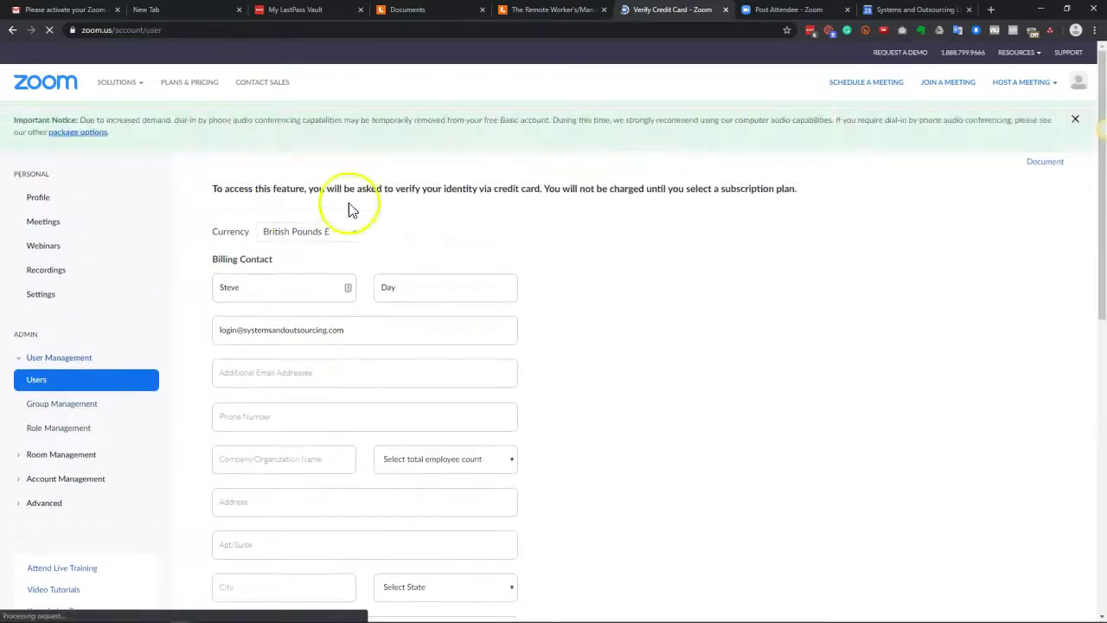
# Step: Open Meetings and look over the upcoming and previous meetings lists
pyautogui.moveTo(1028, 53)
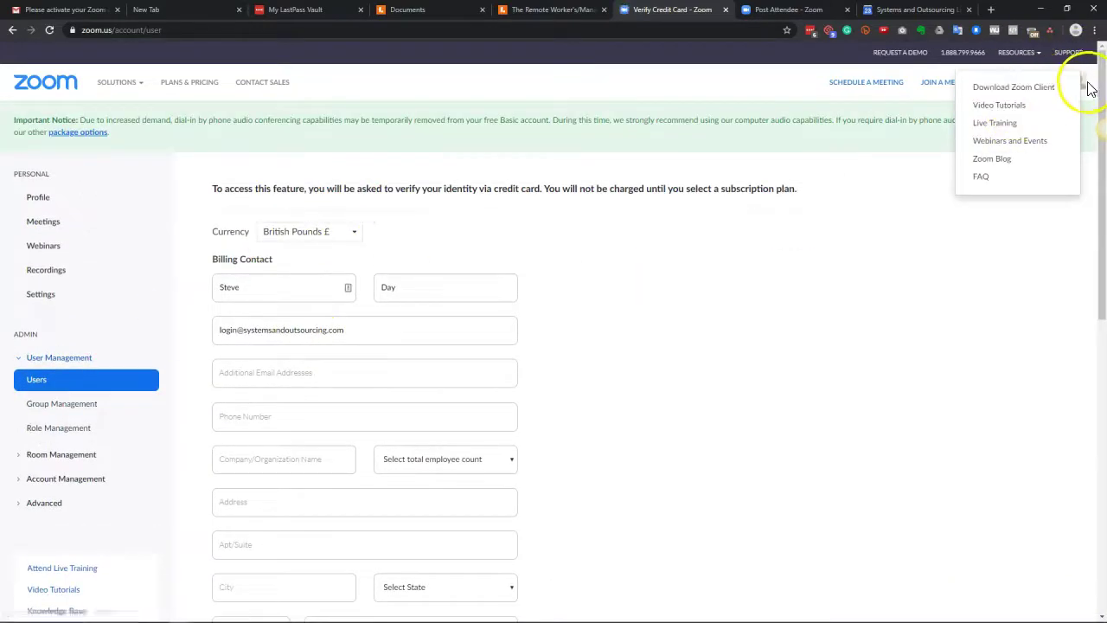
pyautogui.moveTo(1078, 80)
pyautogui.click(987, 164)
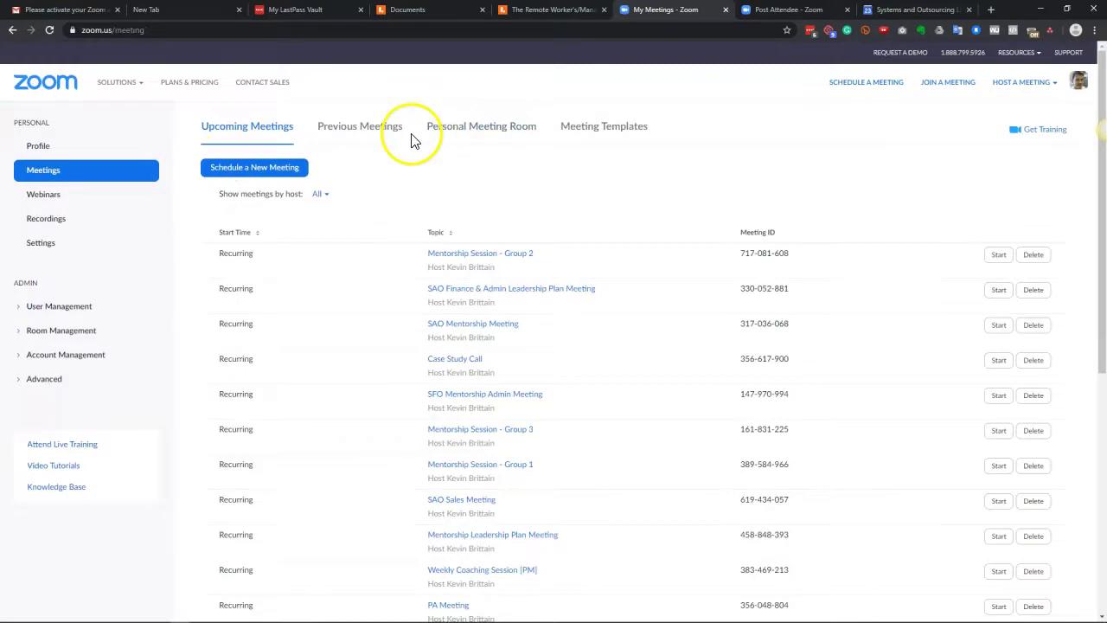
pyautogui.scroll(-2, 393, 366)
pyautogui.scroll(-2, 394, 367)
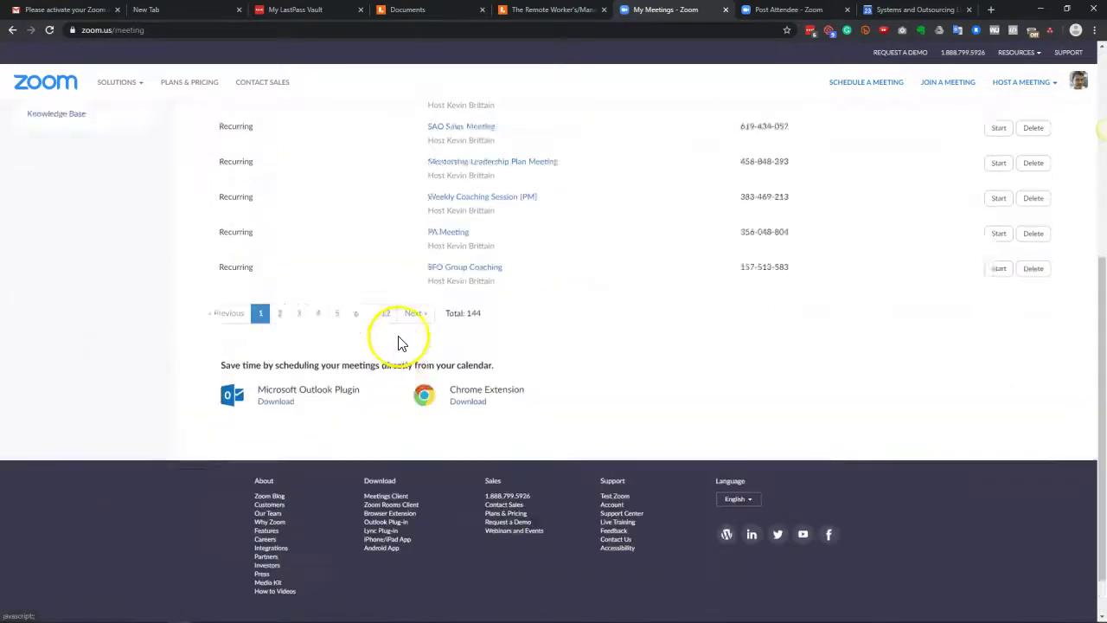
pyautogui.scroll(3, 403, 340)
pyautogui.scroll(2, 562, 186)
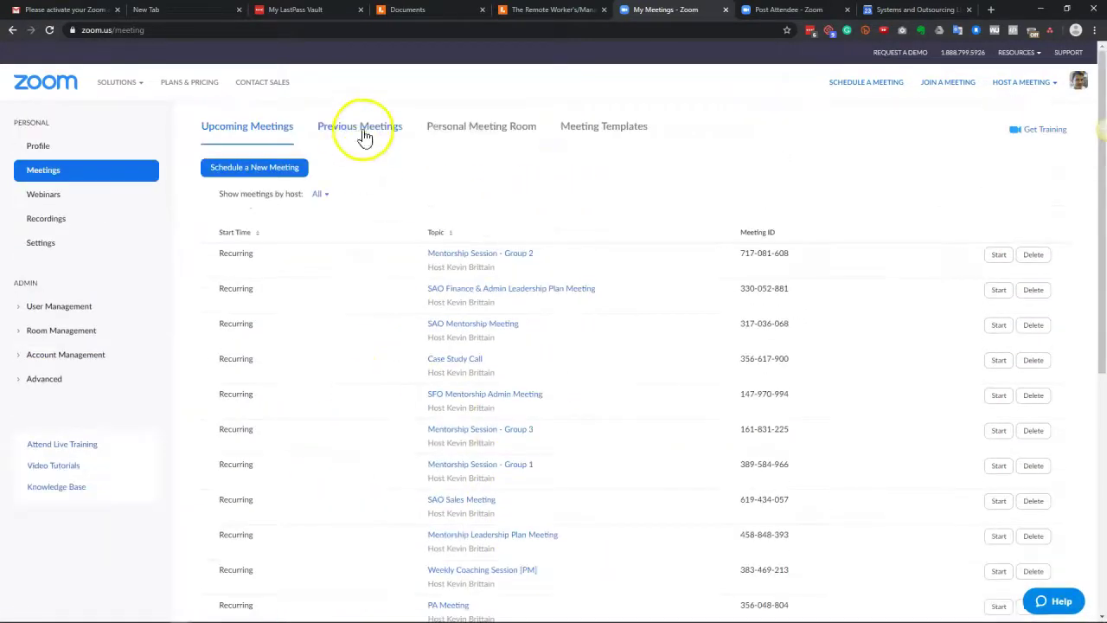
pyautogui.click(364, 125)
pyautogui.scroll(-8, 518, 185)
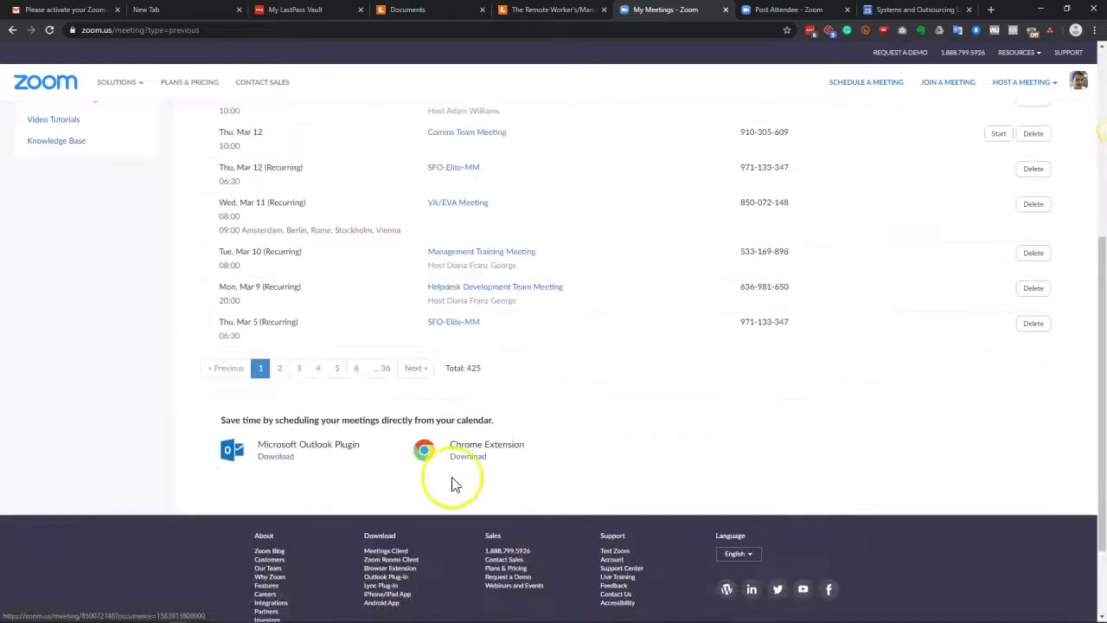
pyautogui.scroll(8, 476, 383)
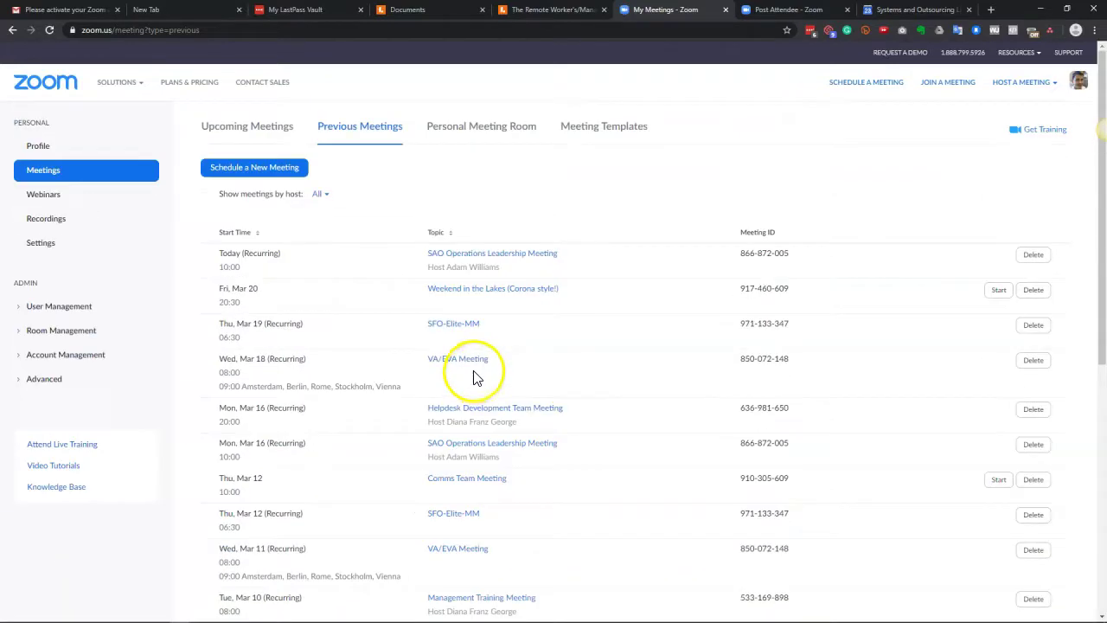
pyautogui.click(461, 134)
# Step: View the 5 licensed users under User Management, then the Group Management page
pyautogui.moveTo(115, 86)
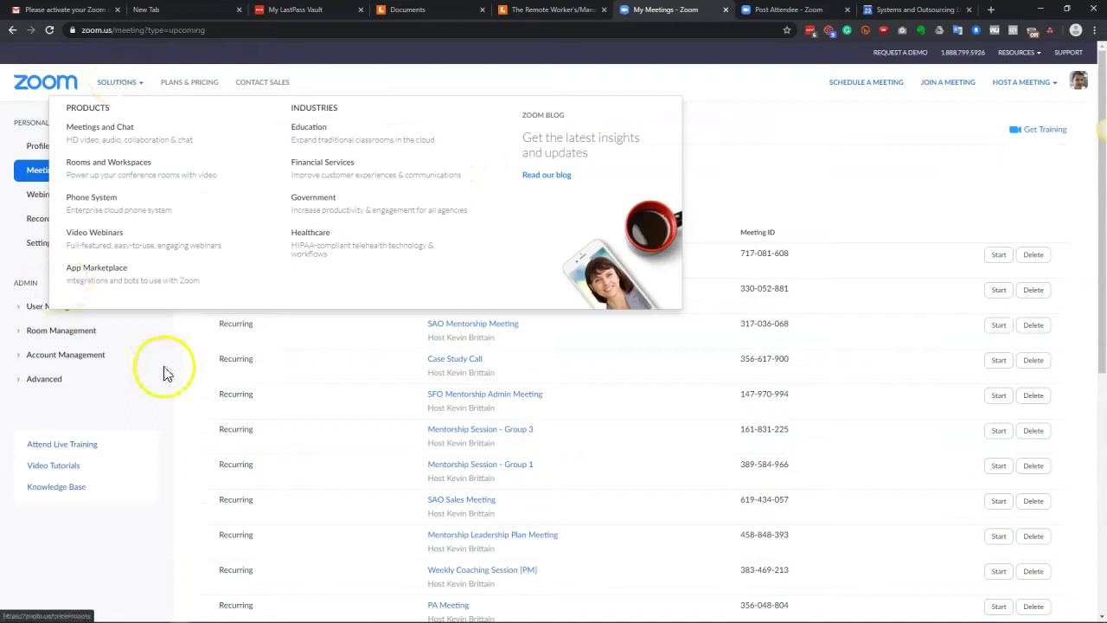
pyautogui.click(62, 308)
pyautogui.click(37, 329)
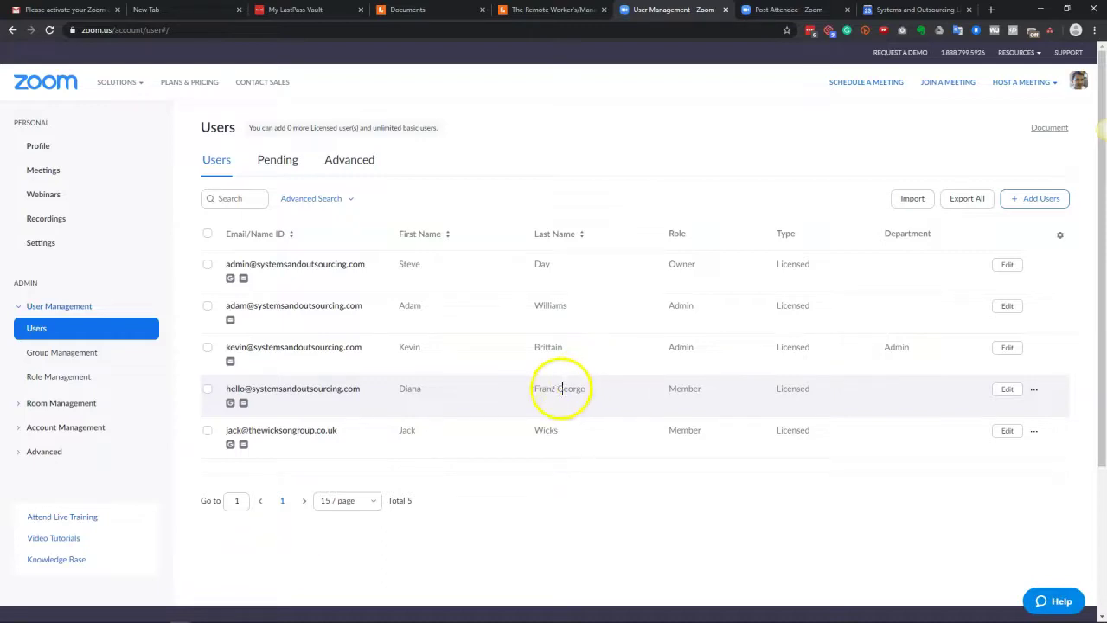
pyautogui.click(62, 352)
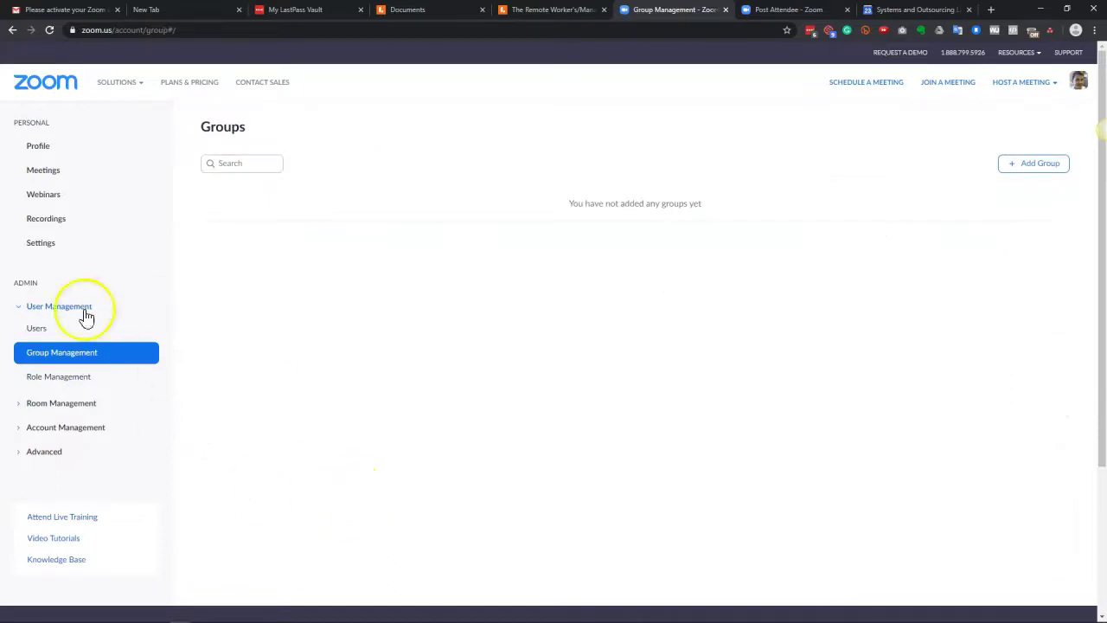
# Step: Open Role Management and view the Admin role's permission settings
pyautogui.click(61, 377)
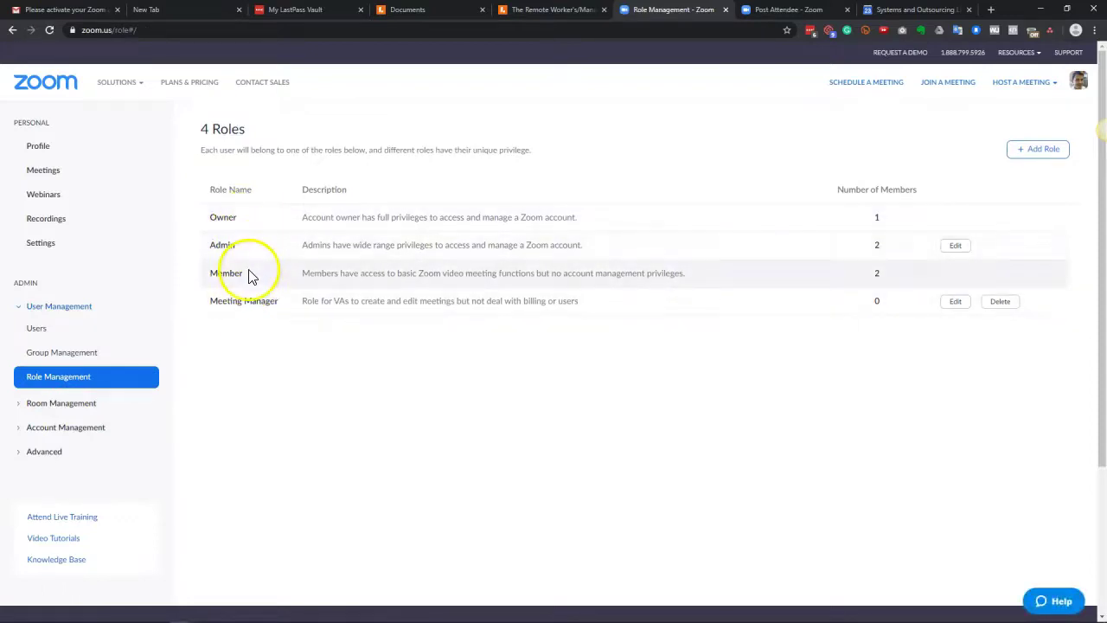
pyautogui.click(222, 244)
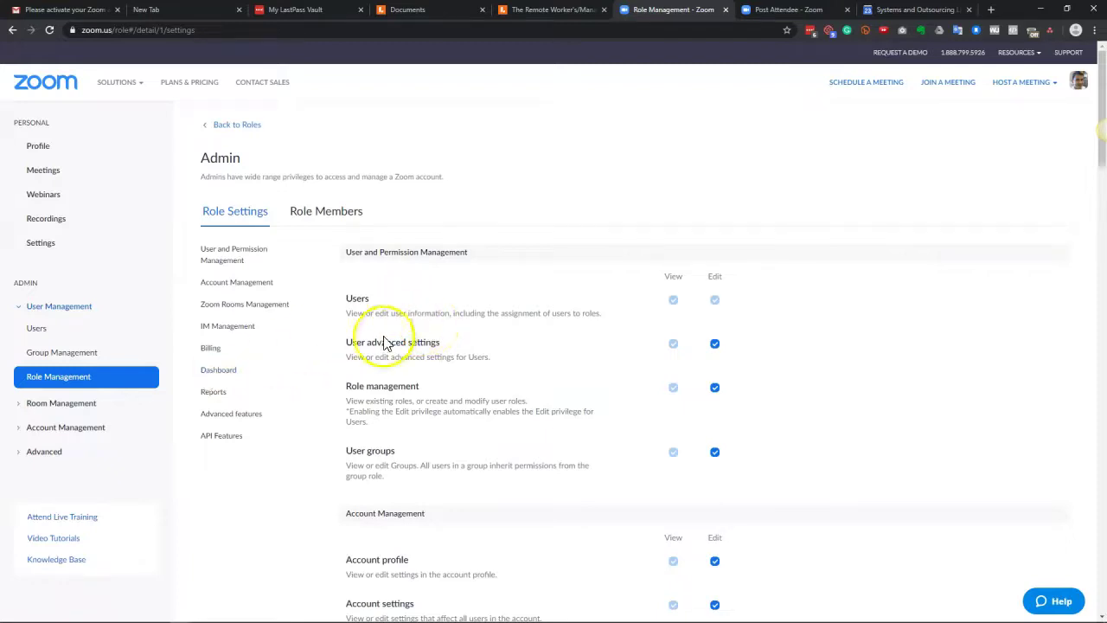
# Step: Expand and browse the Room Management options, then the Account Management options in the sidebar
pyautogui.click(37, 404)
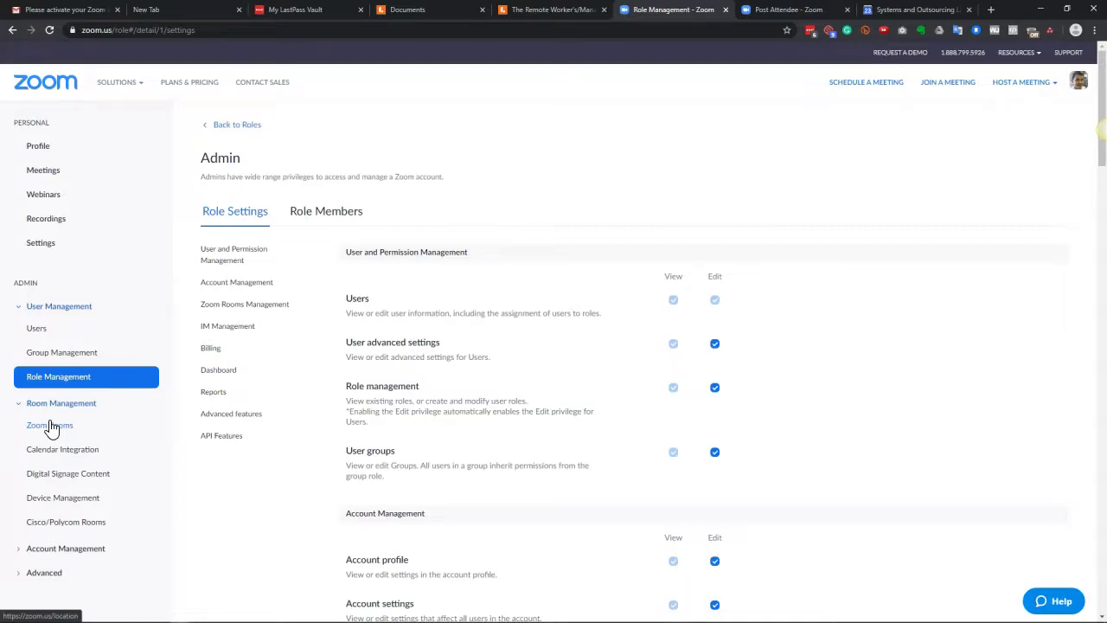
pyautogui.scroll(-2, 50, 428)
pyautogui.click(24, 292)
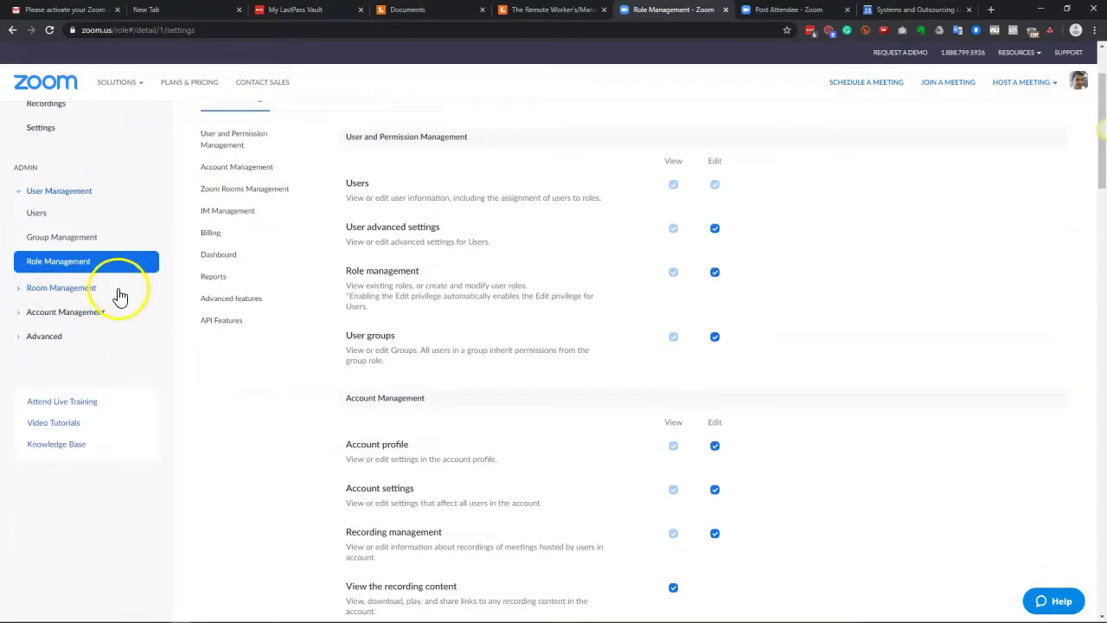
pyautogui.click(35, 311)
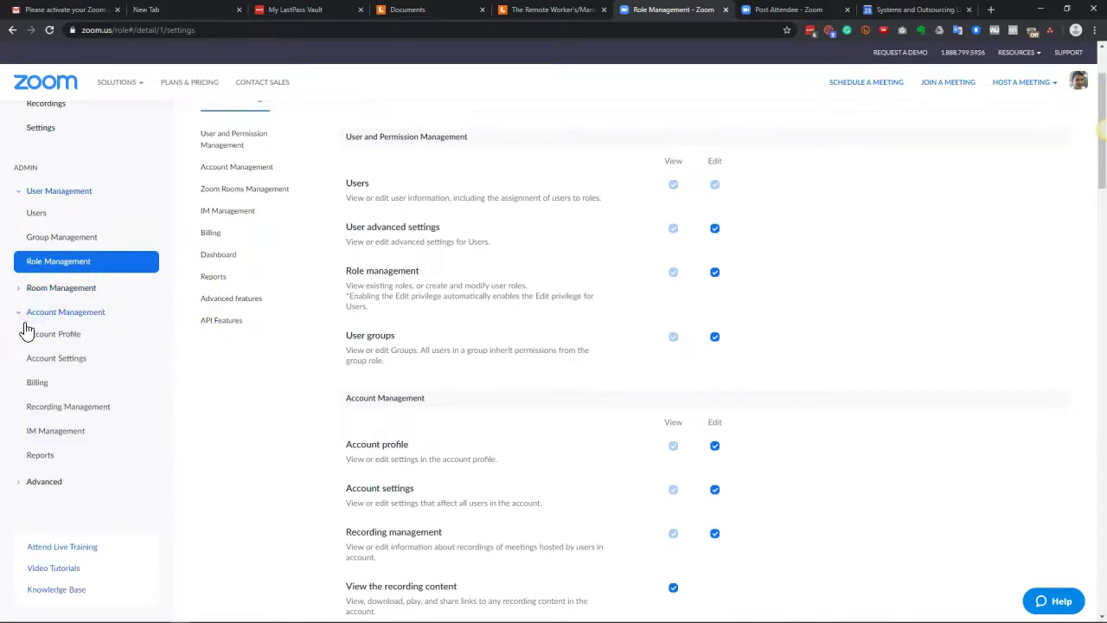
pyautogui.scroll(-1, 28, 303)
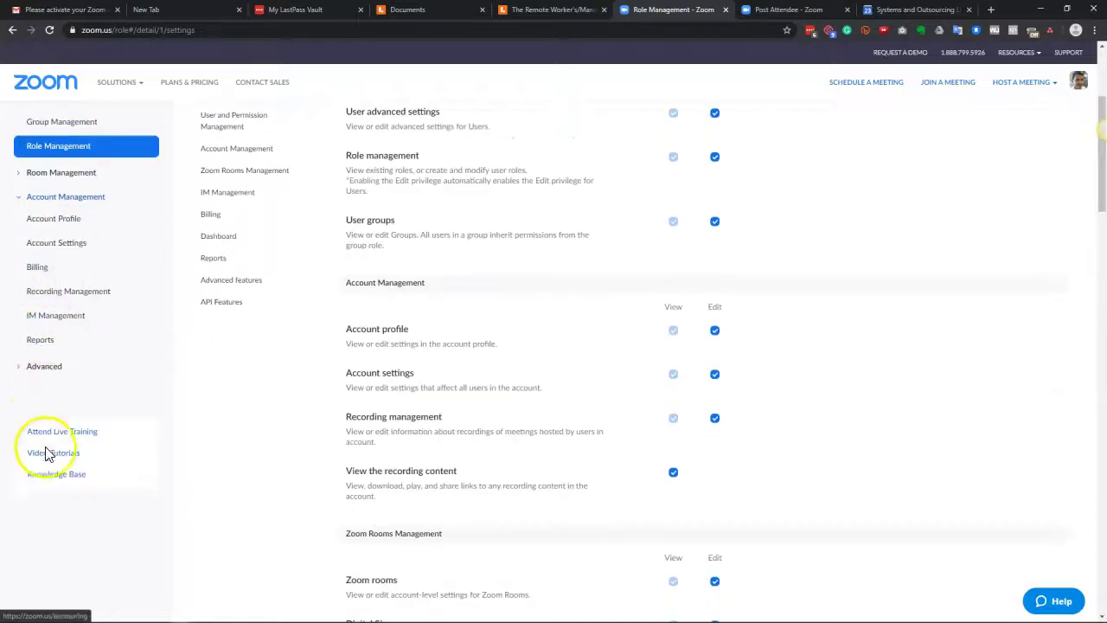
pyautogui.scroll(2, 359, 385)
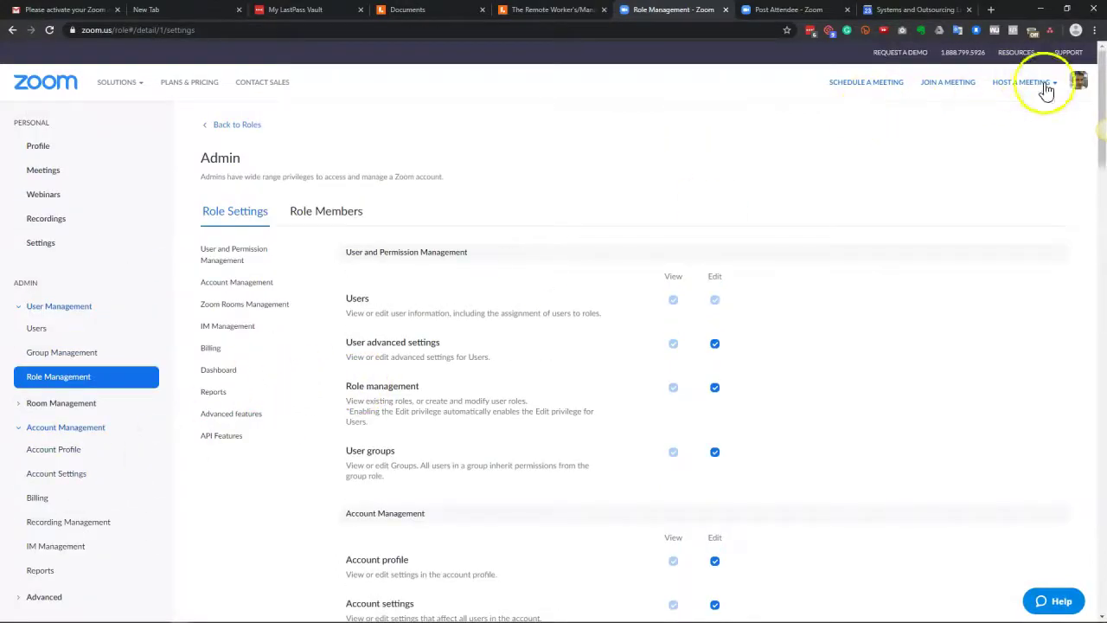
# Step: Go to the account's Profile page from the avatar menu and begin changing the profile picture
pyautogui.click(1079, 86)
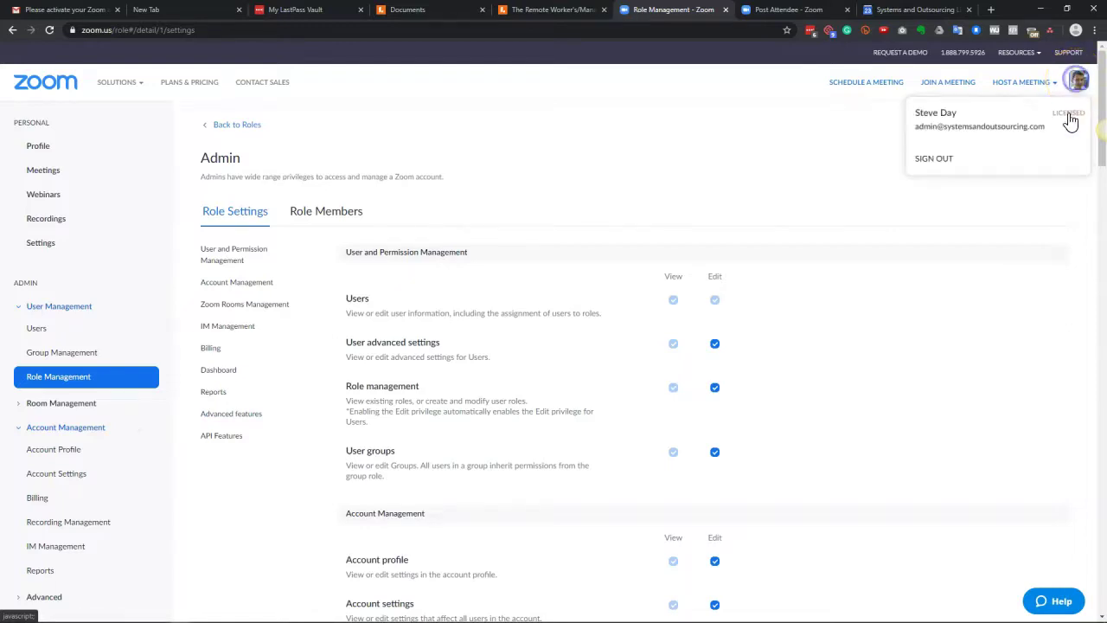
pyautogui.click(941, 116)
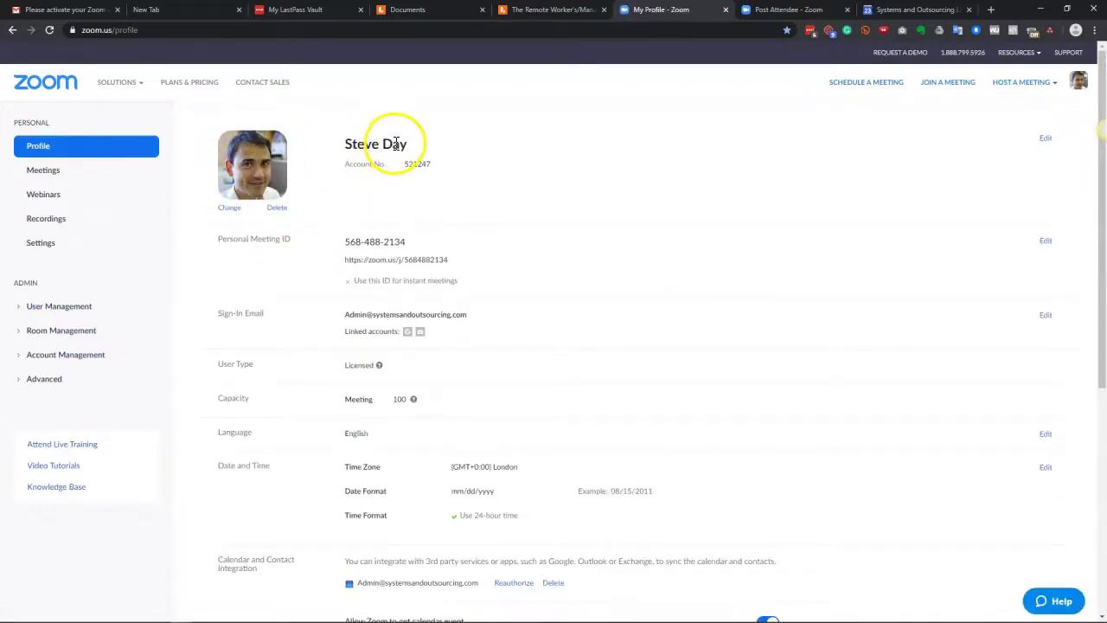
pyautogui.click(226, 210)
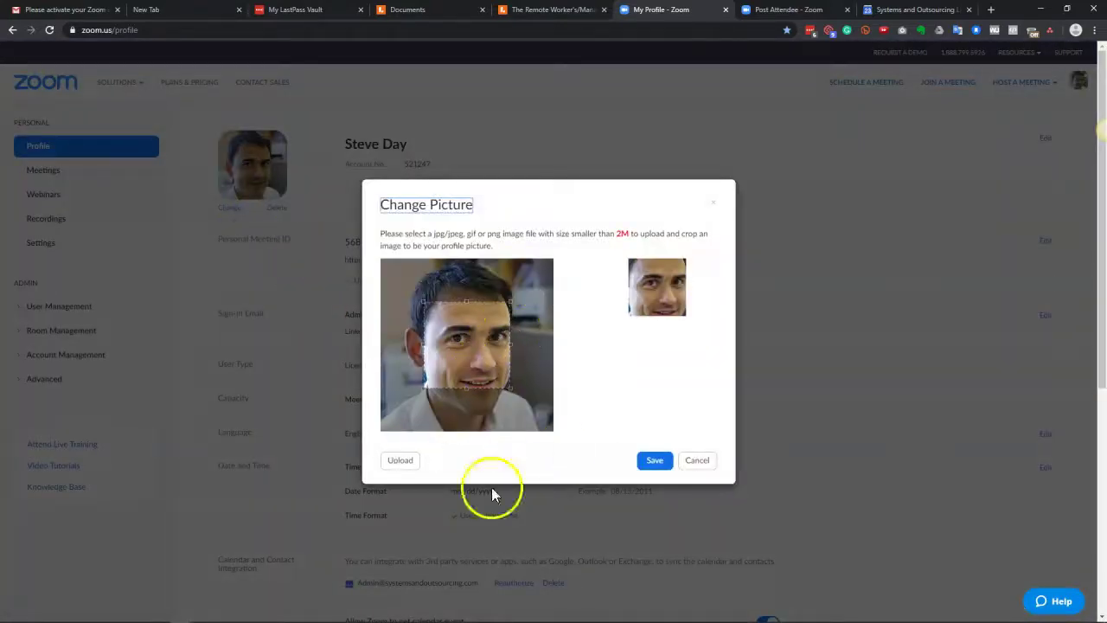
pyautogui.moveTo(470, 390); pyautogui.dragTo(437, 443)
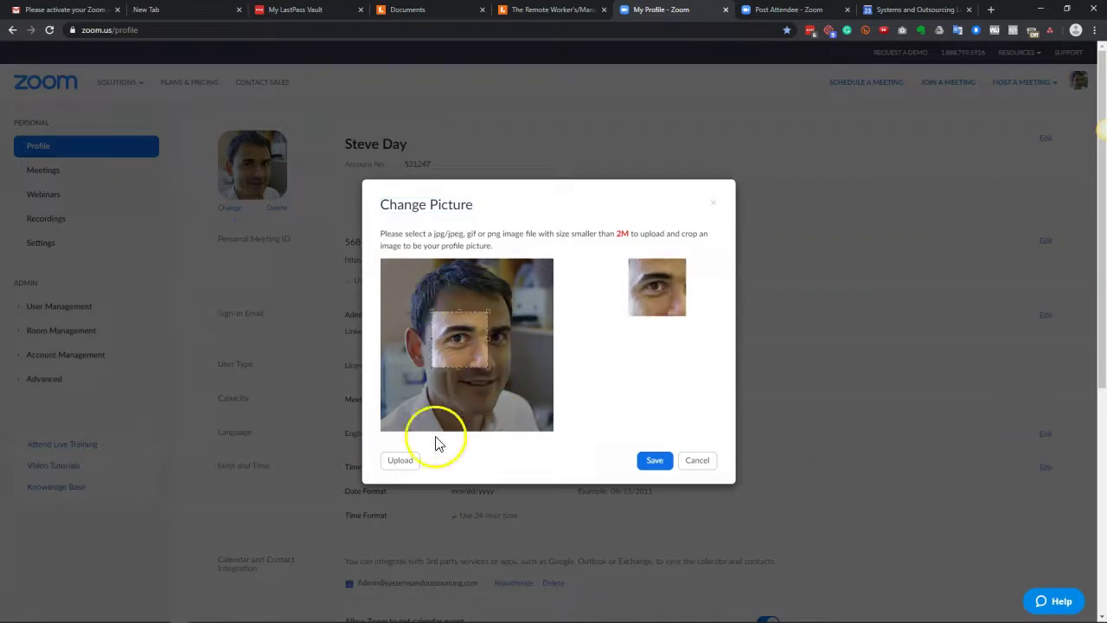
pyautogui.click(702, 462)
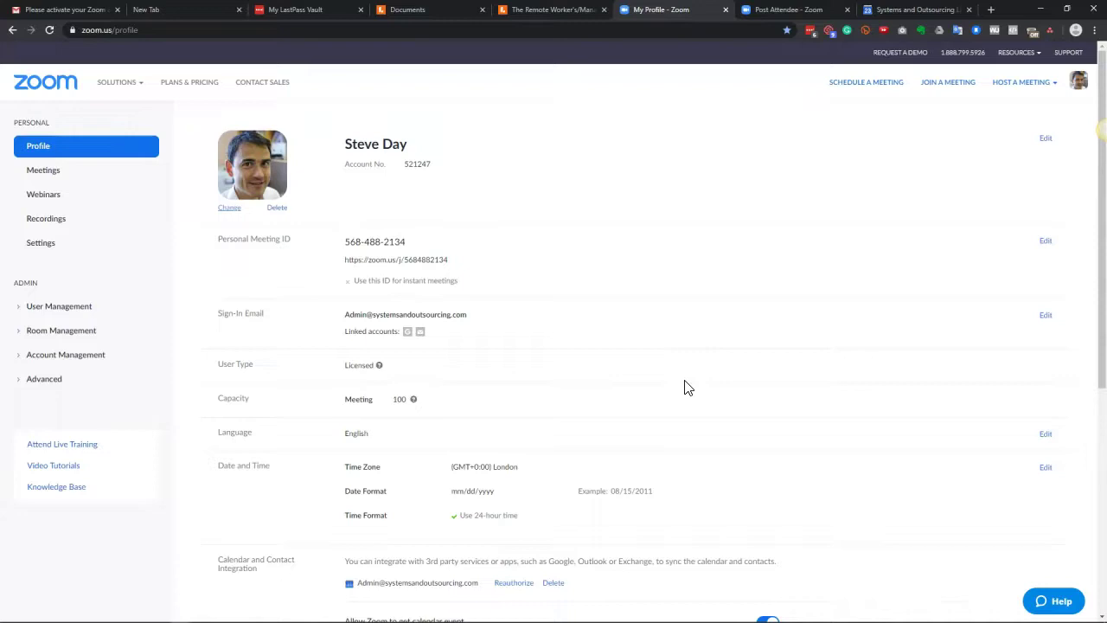
pyautogui.scroll(-3, 822, 550)
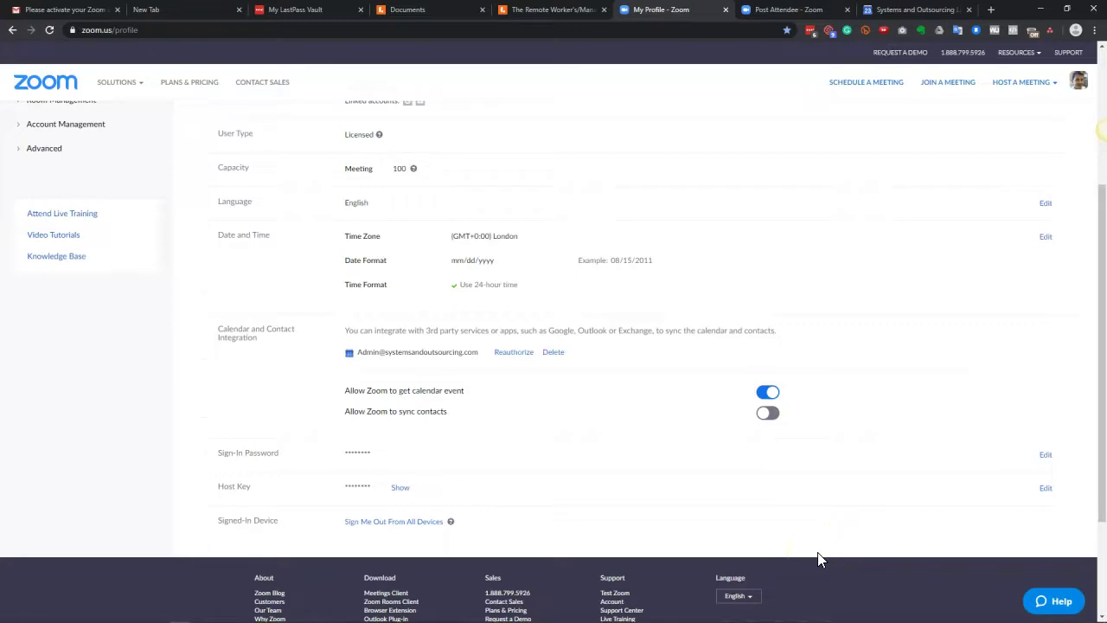
pyautogui.scroll(3, 818, 562)
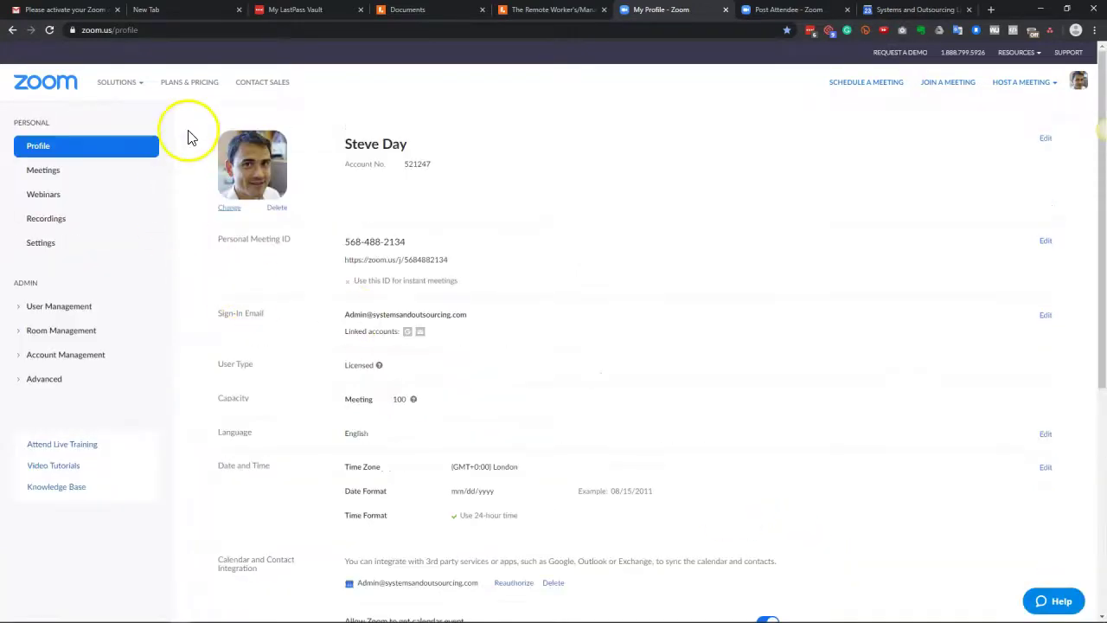
pyautogui.click(185, 84)
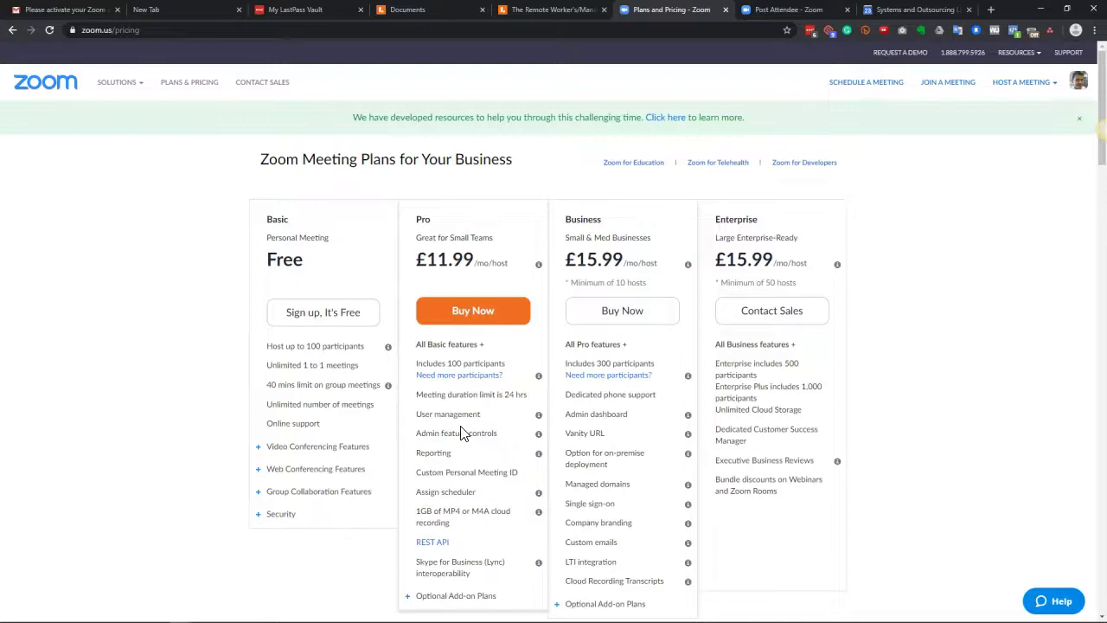
# Step: Scroll the pricing plans to see Enterprise at £15.99 per host monthly, minimum 50 hosts
pyautogui.scroll(-1, 461, 433)
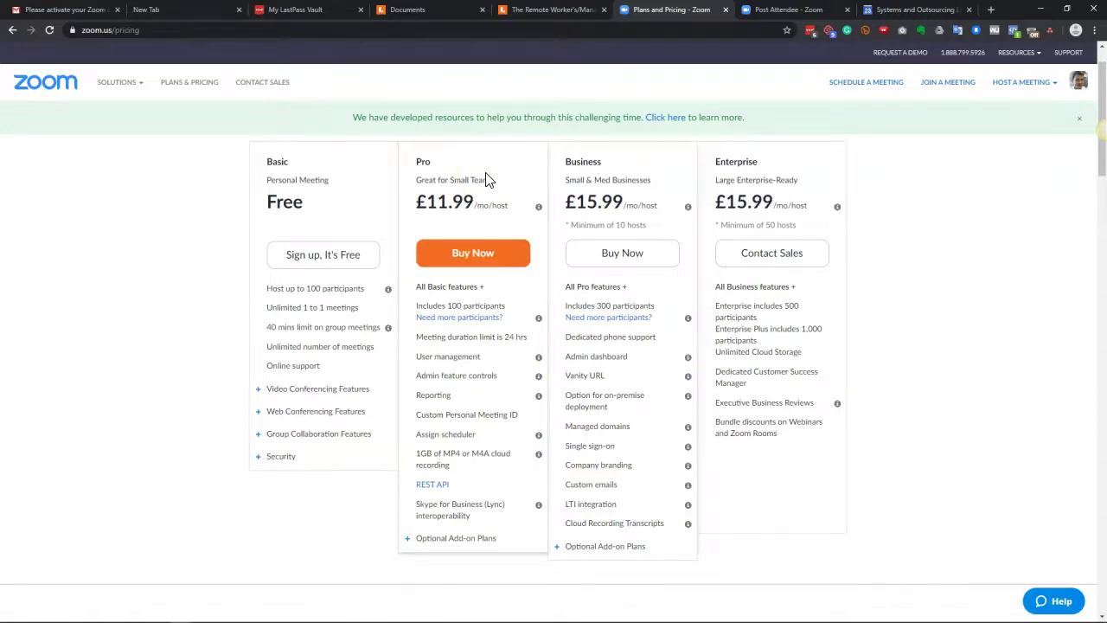
pyautogui.scroll(1, 486, 179)
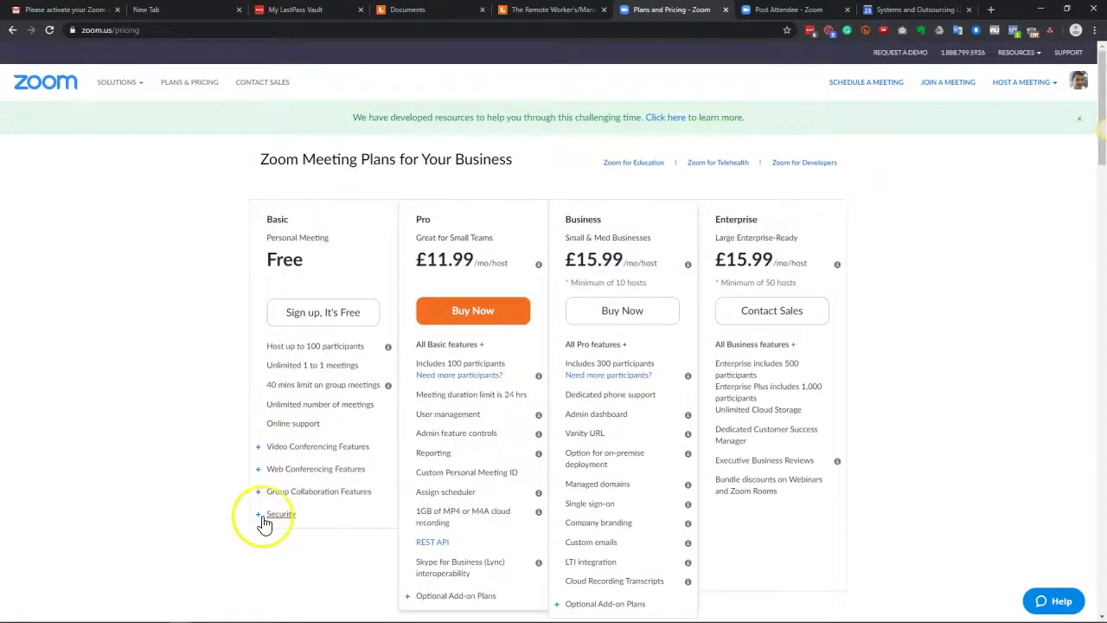